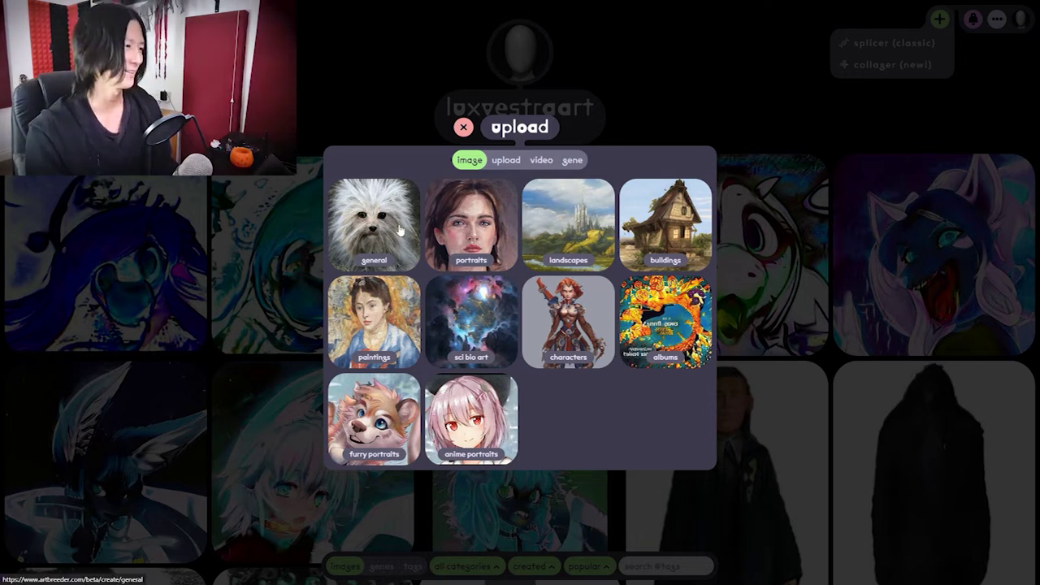
Choose the portraits model from the create/upload picker to start a new portrait
click(471, 236)
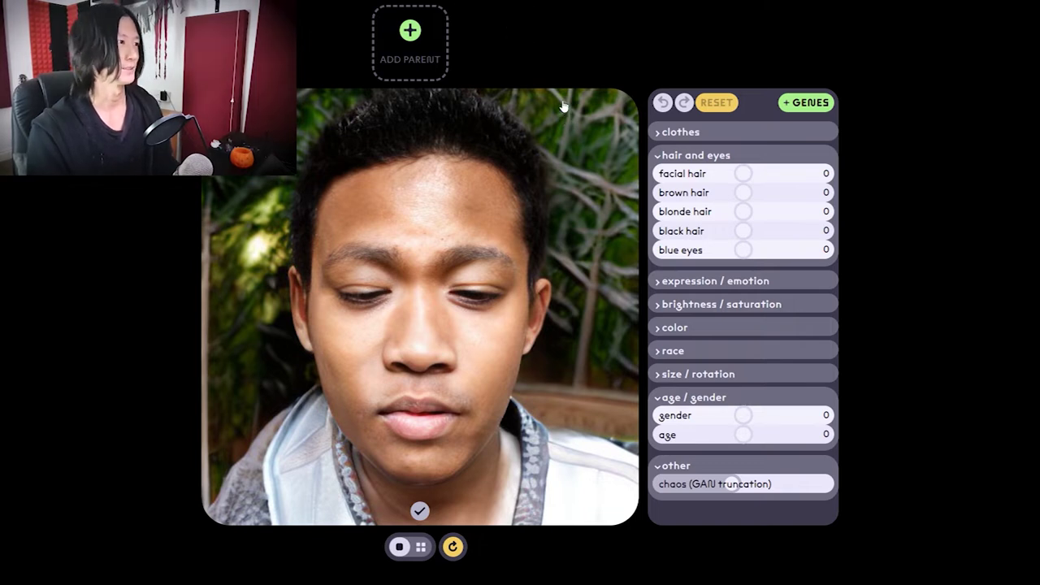
Browse the trending gallery and pick the dark grinning man as the first parent
click(410, 58)
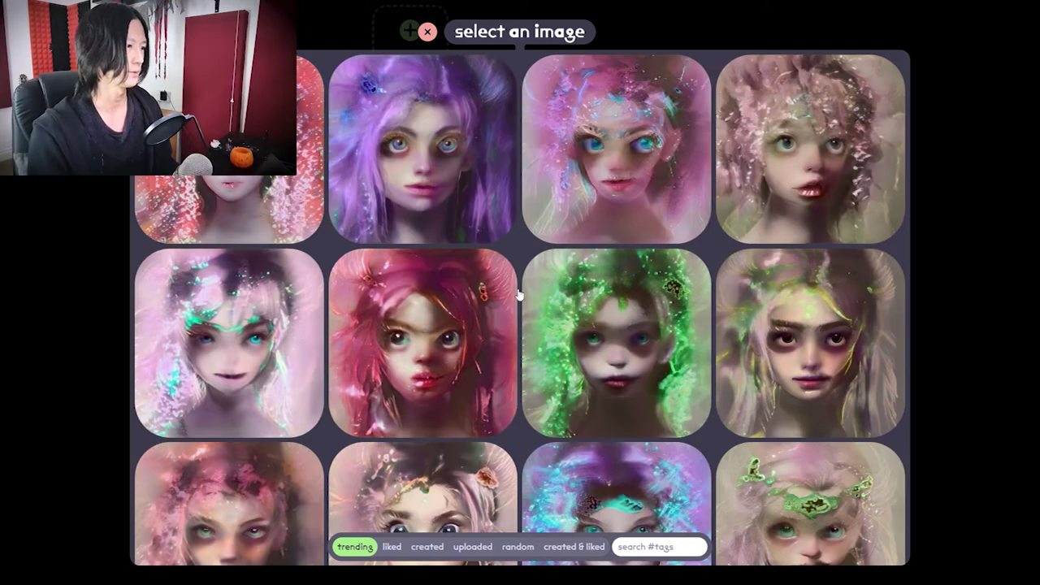
scroll(520, 269, down, 5)
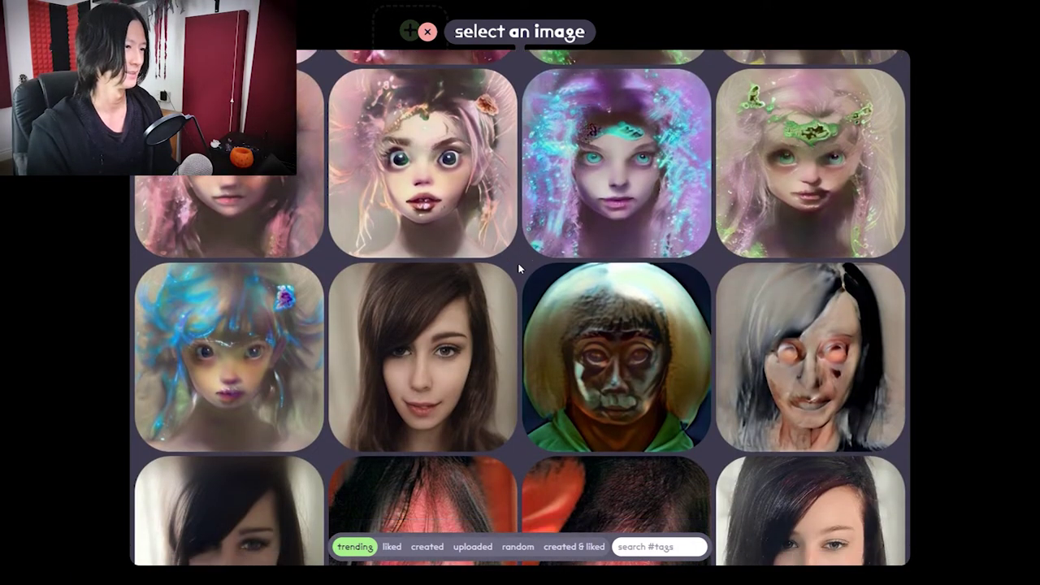
scroll(513, 365, down, 3)
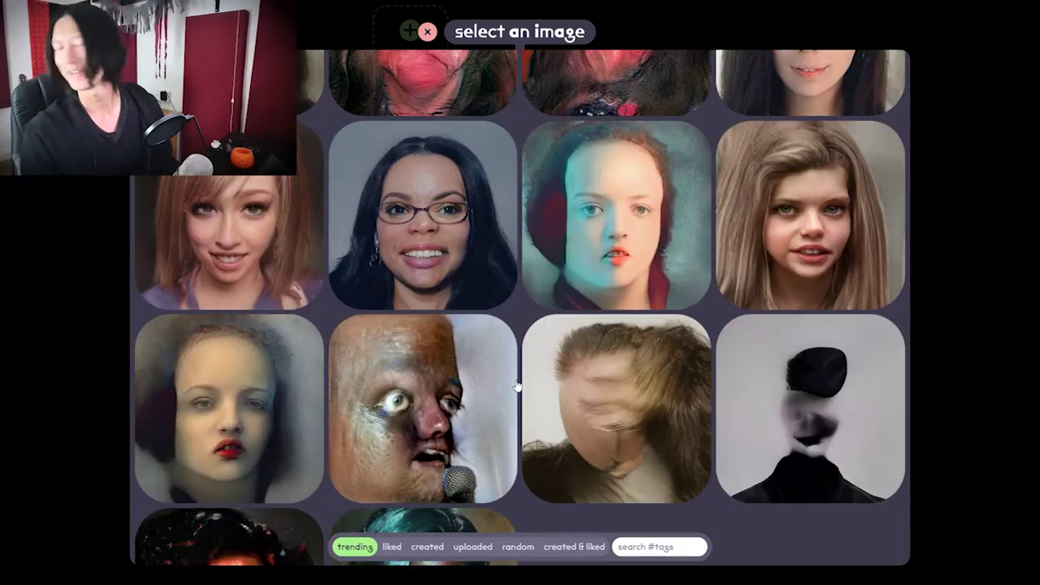
scroll(513, 292, down, 3)
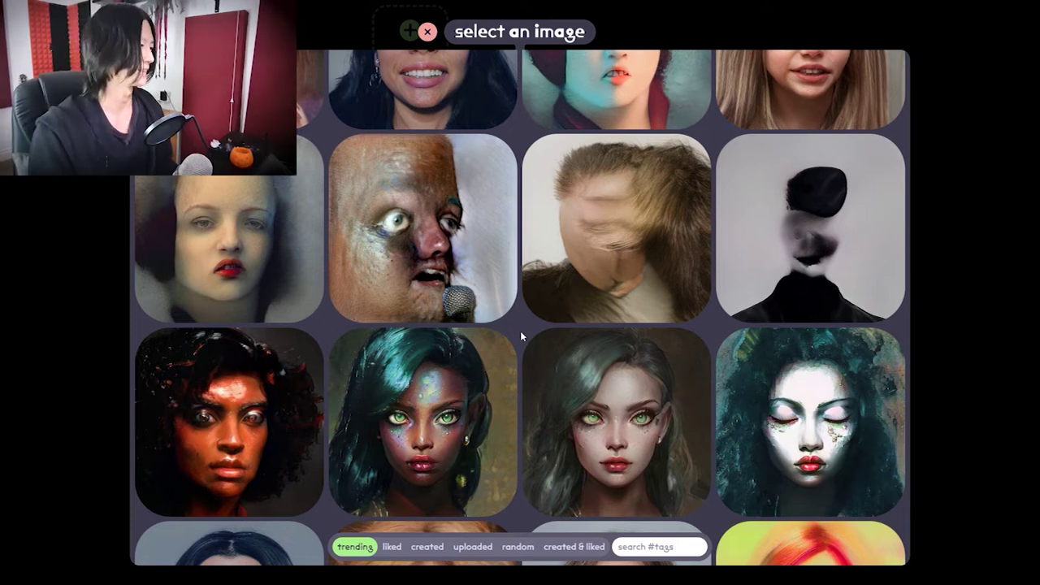
scroll(522, 336, down, 15)
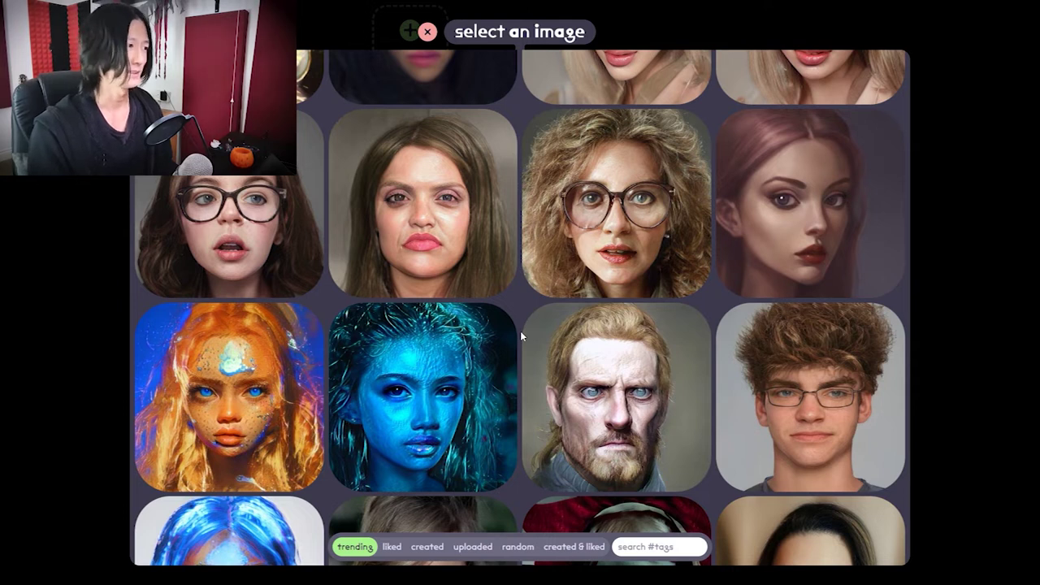
scroll(522, 335, down, 1)
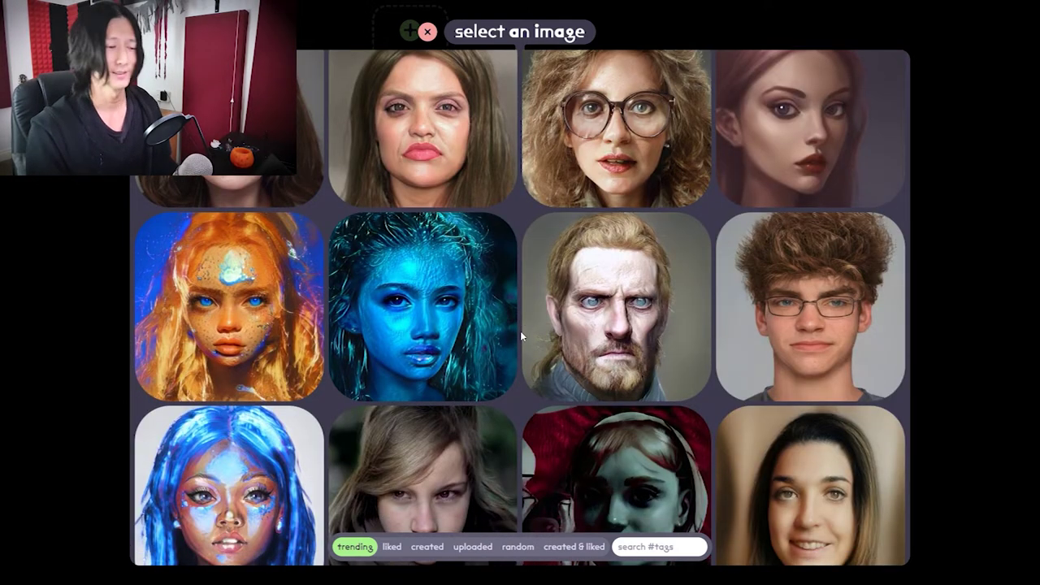
scroll(521, 335, down, 4)
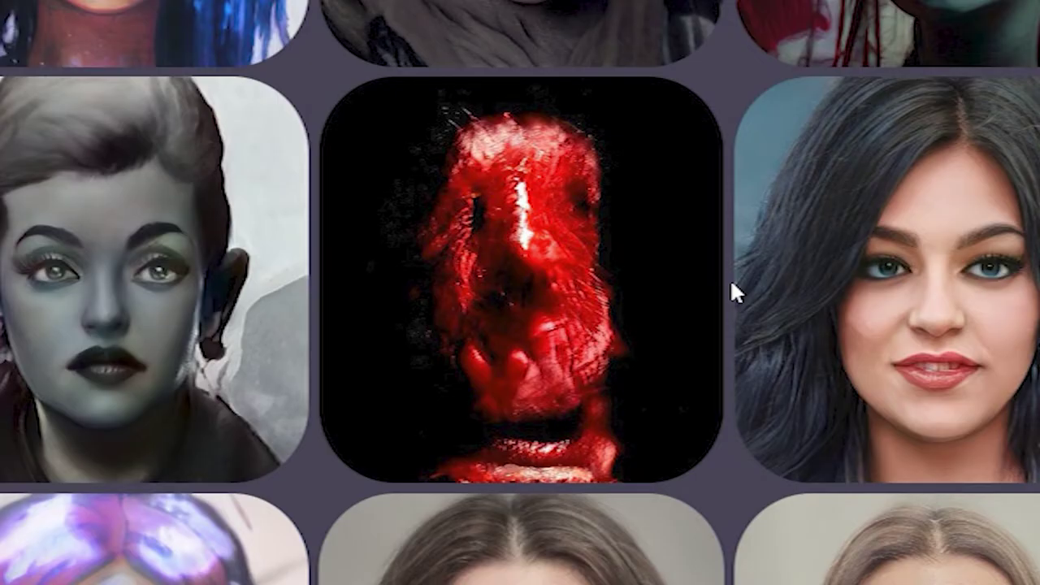
scroll(479, 392, down, 1)
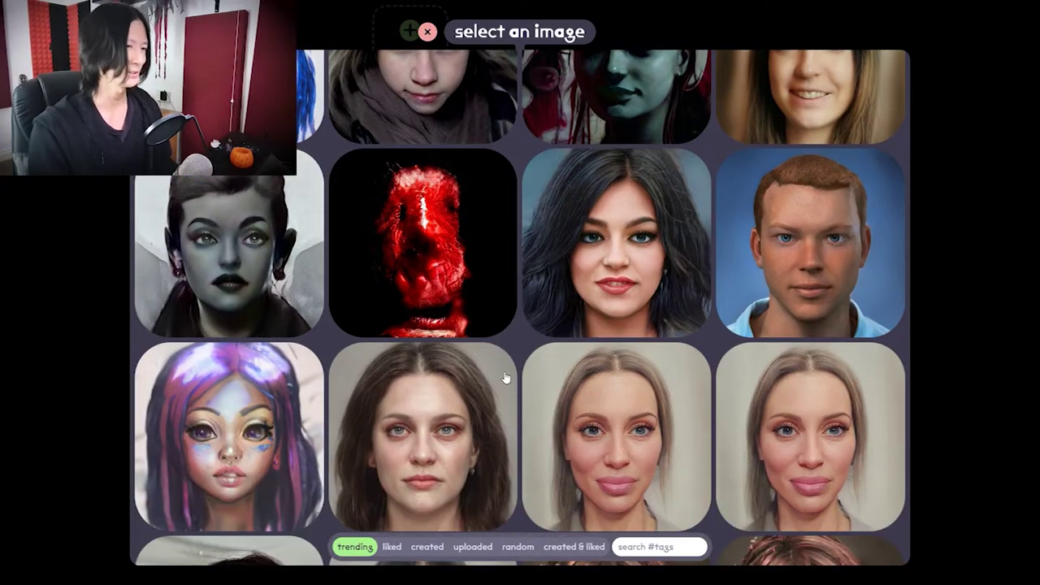
scroll(505, 378, down, 4)
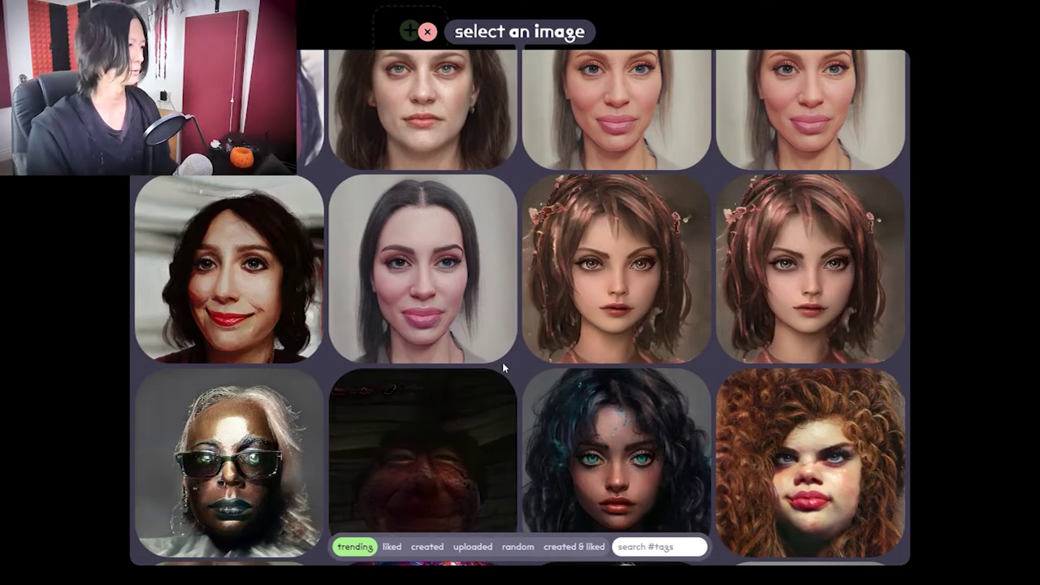
scroll(503, 366, down, 2)
scroll(504, 370, down, 6)
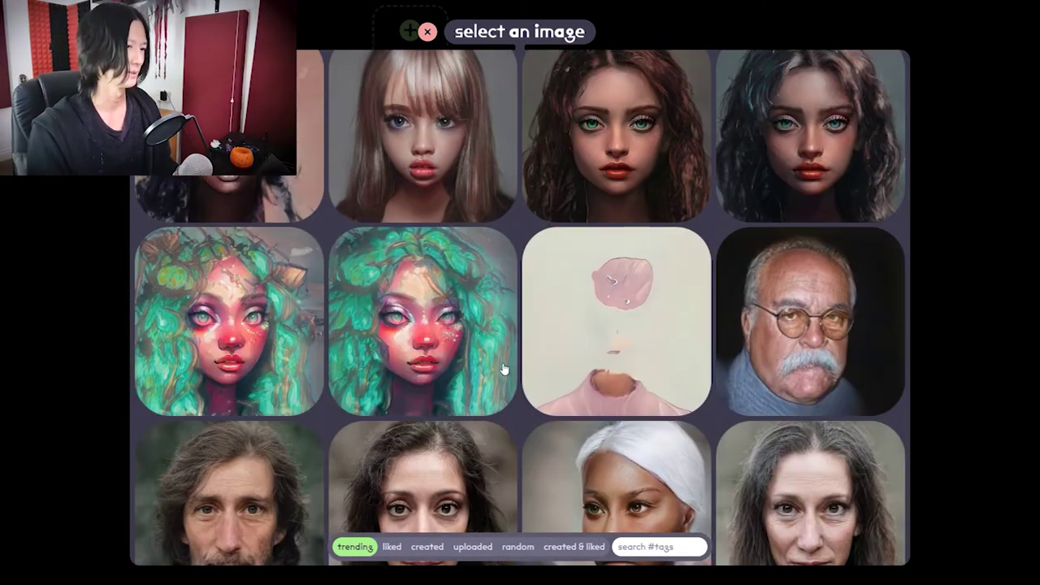
scroll(504, 369, down, 2)
scroll(504, 368, up, 2)
scroll(504, 369, down, 3)
scroll(297, 558, up, 2)
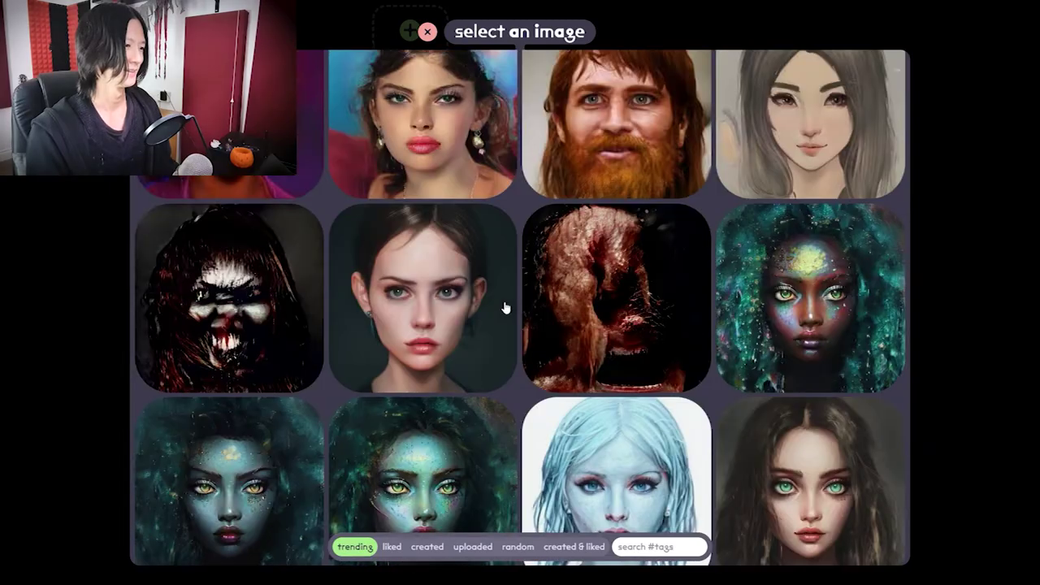
scroll(236, 386, down, 2)
scroll(236, 385, up, 2)
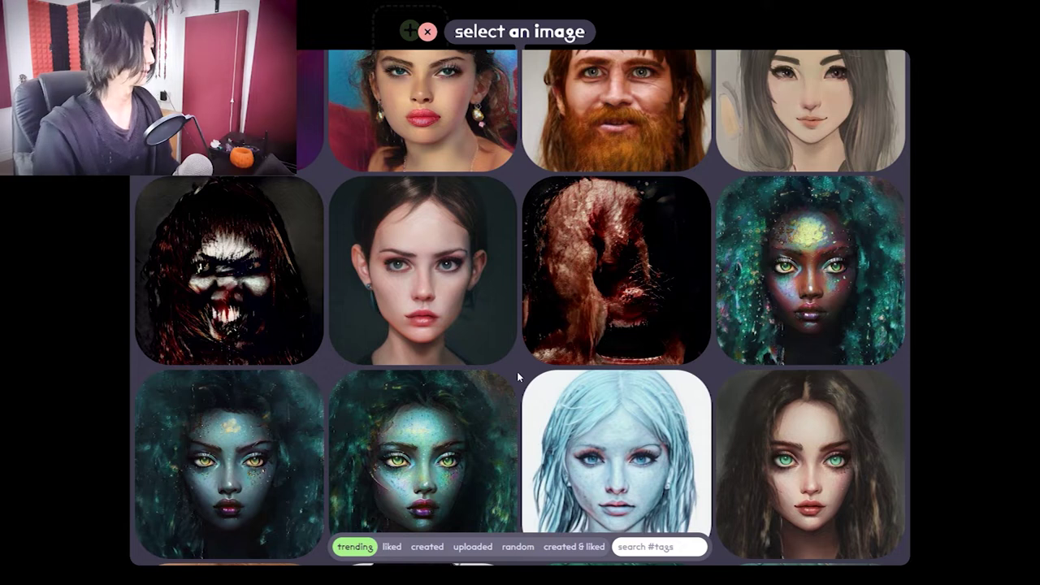
scroll(517, 372, up, 3)
scroll(517, 371, down, 2)
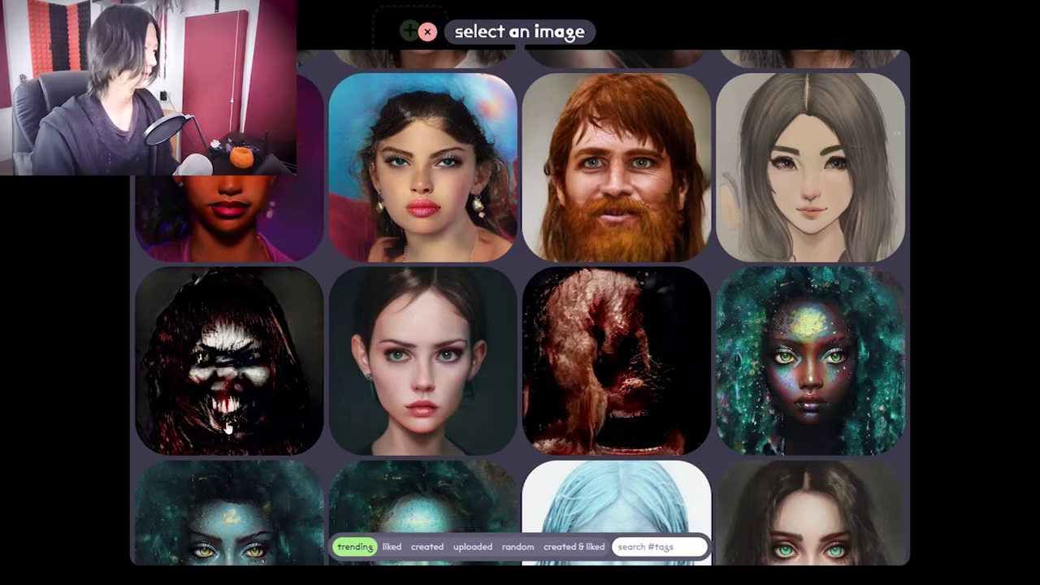
scroll(334, 335, up, 2)
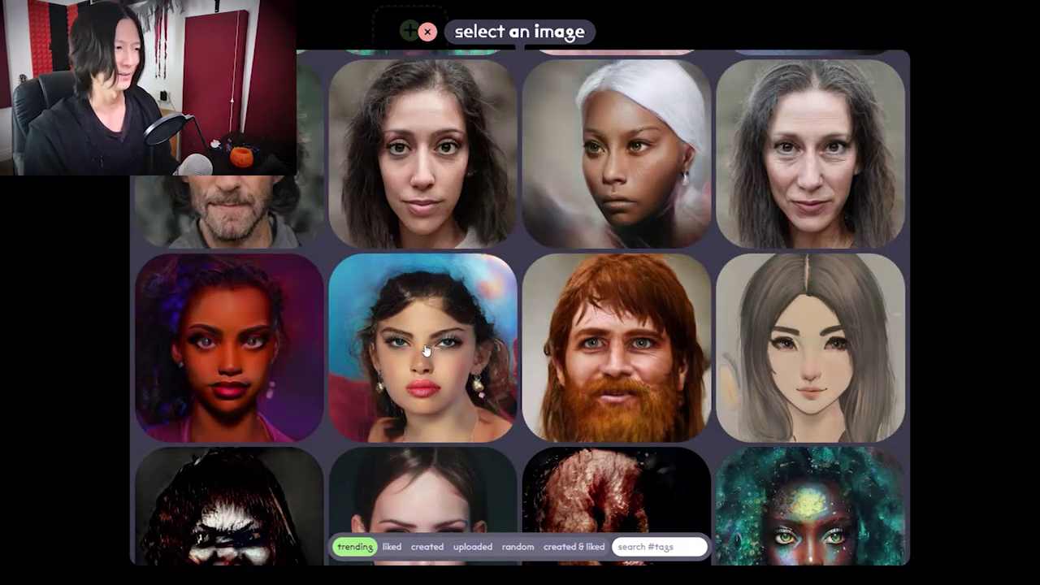
scroll(426, 351, down, 10)
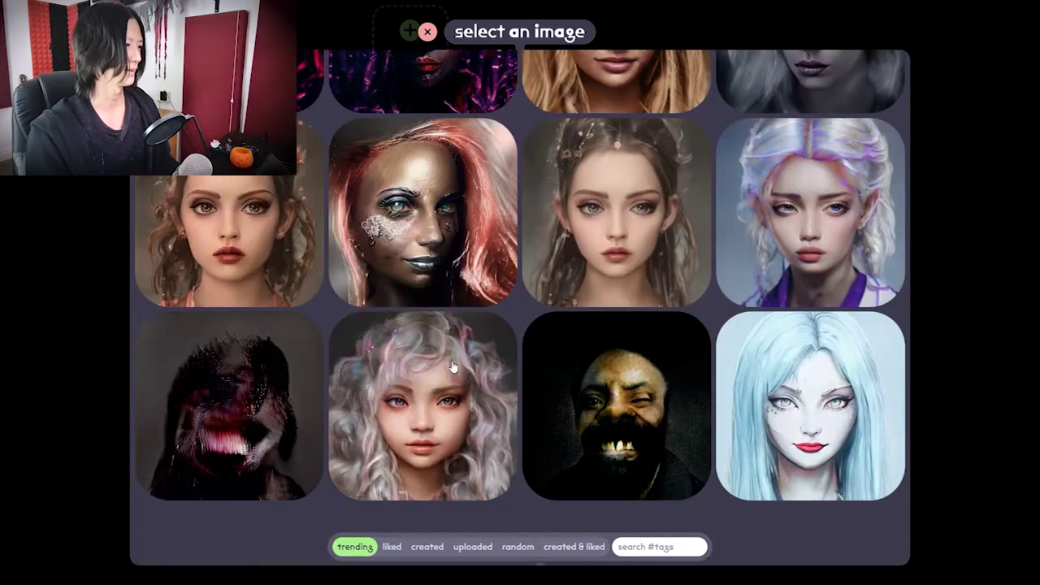
scroll(454, 367, down, 1)
click(586, 349)
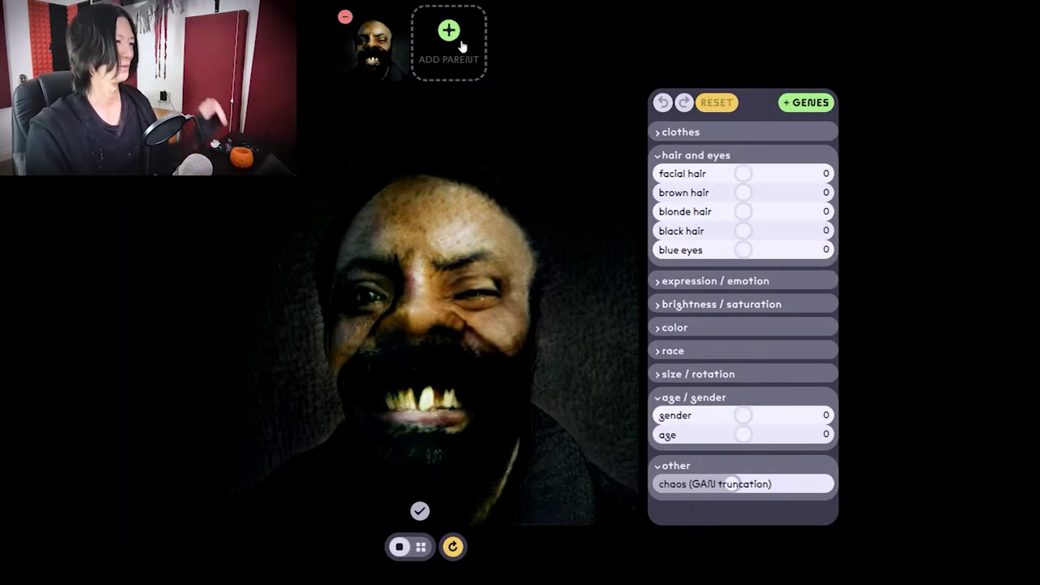
Add the smiling cartoon woman from the trending gallery as the second parent
click(461, 47)
scroll(550, 269, down, 3)
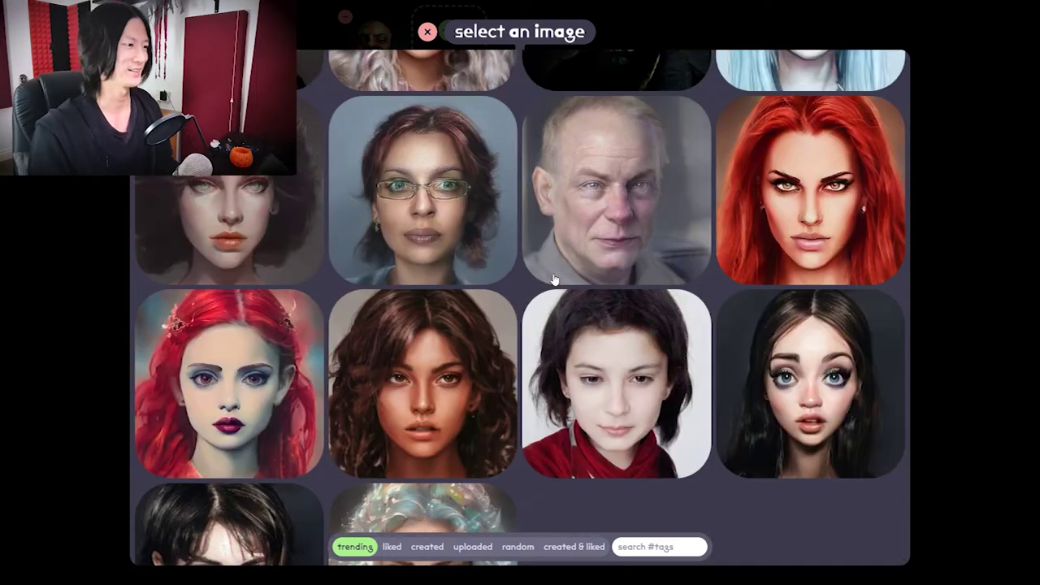
scroll(553, 280, down, 10)
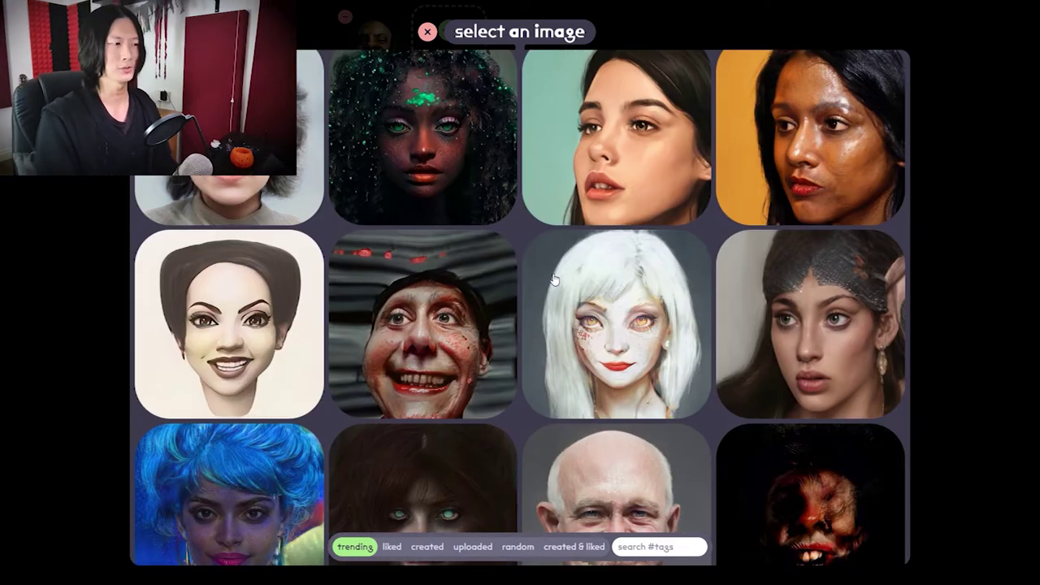
scroll(553, 280, down, 2)
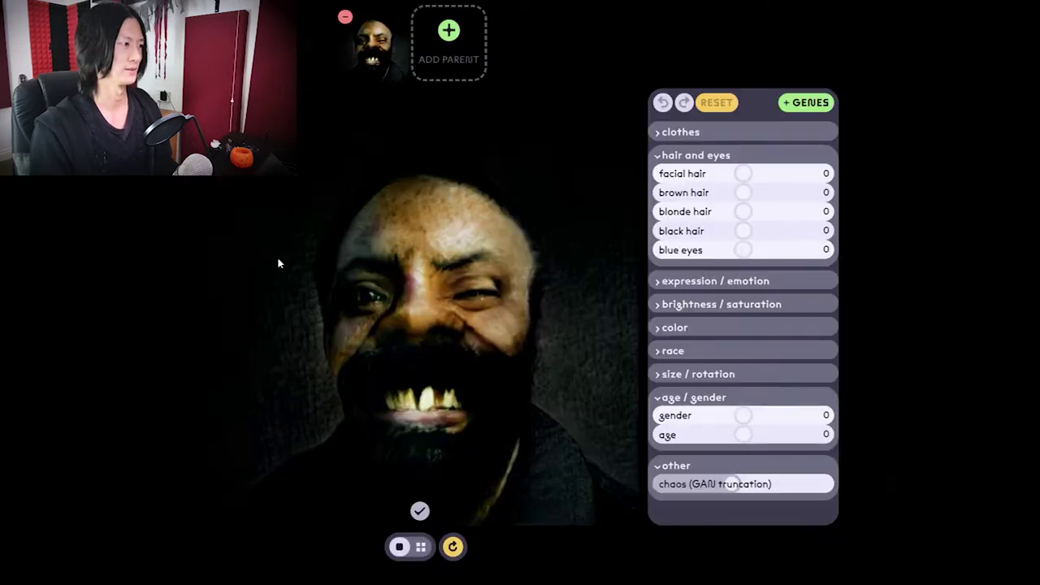
click(280, 265)
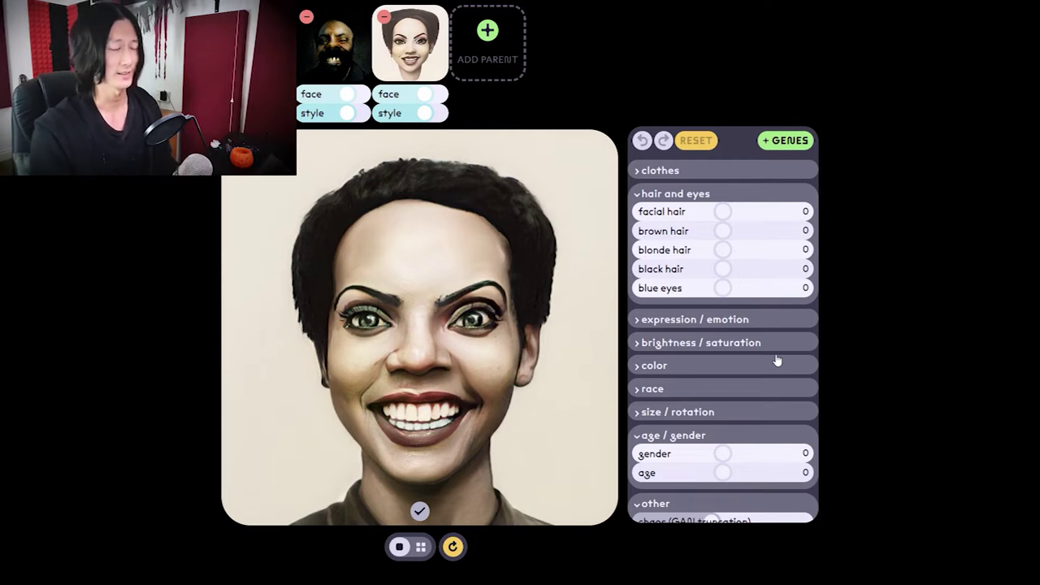
Raise the first parent's style, toggle the second parent's face and style, and lower the first parent's face
drag(348, 113, 362, 113)
click(399, 98)
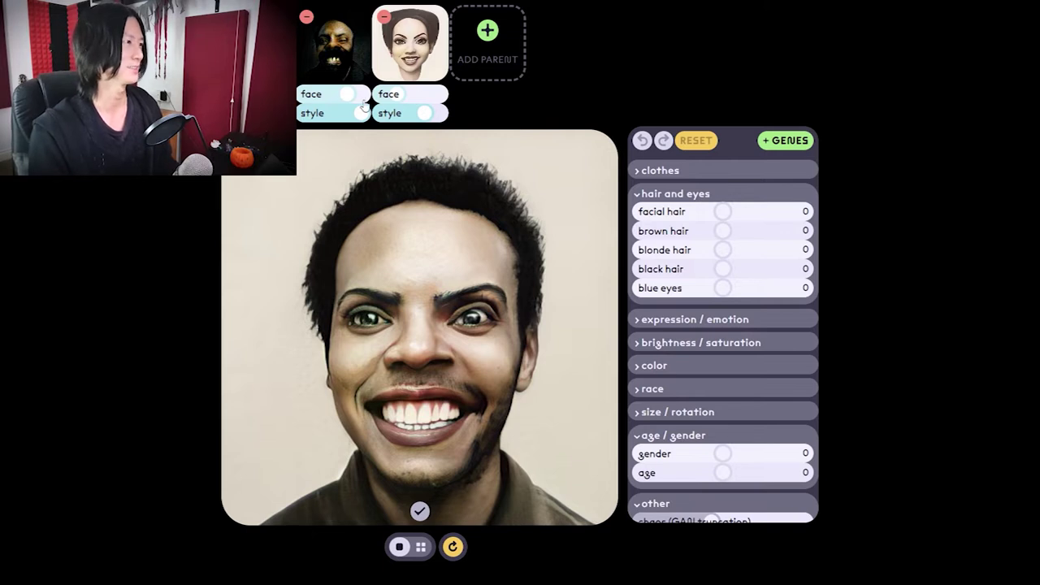
click(407, 115)
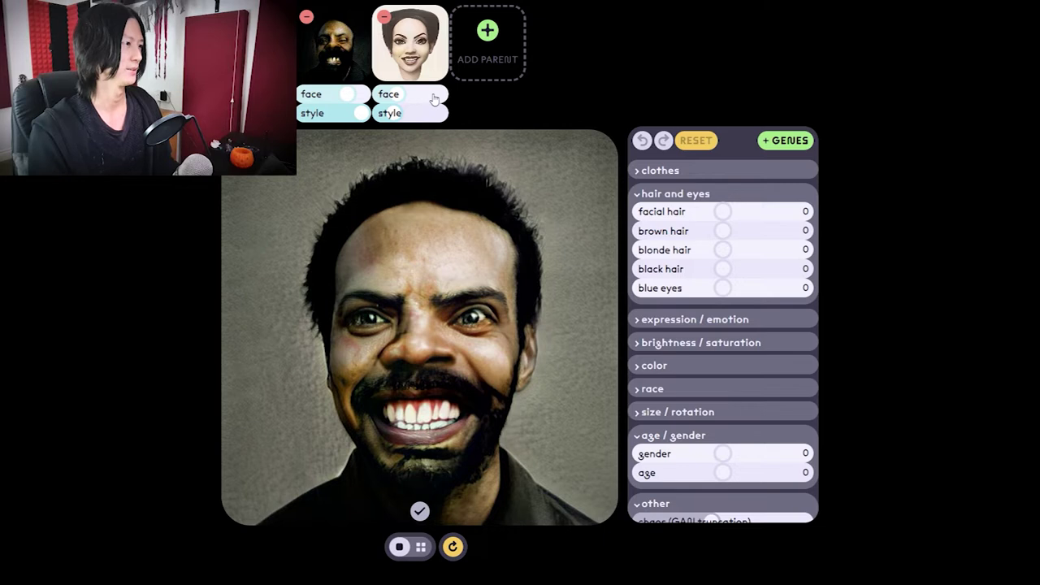
click(432, 96)
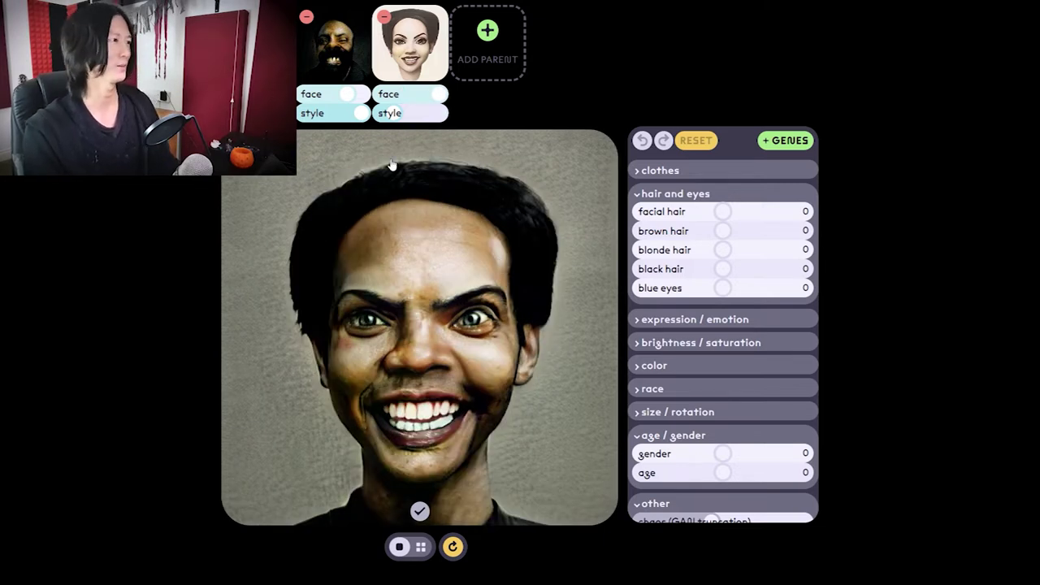
click(324, 99)
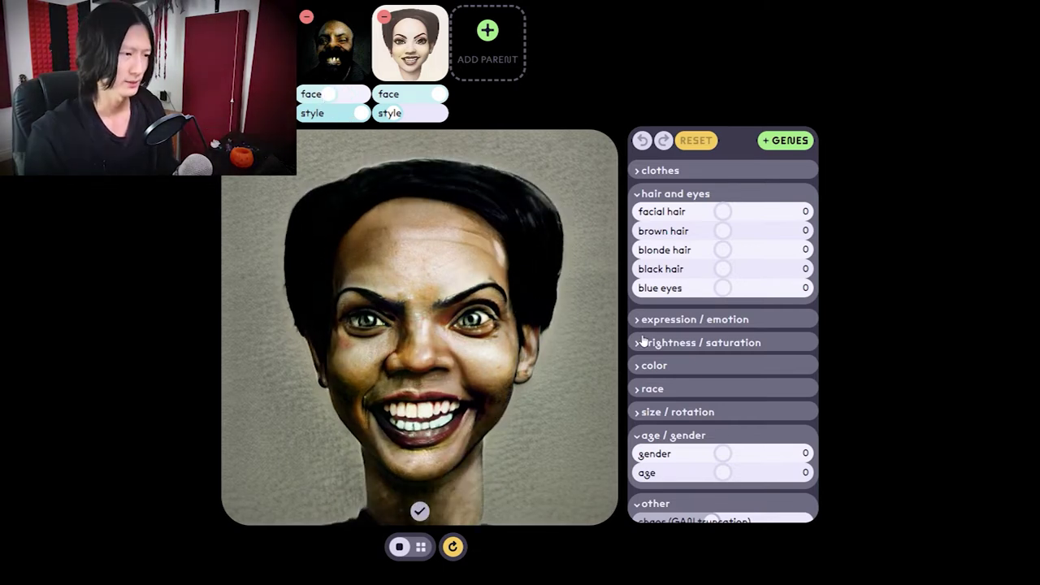
scroll(660, 382, down, 1)
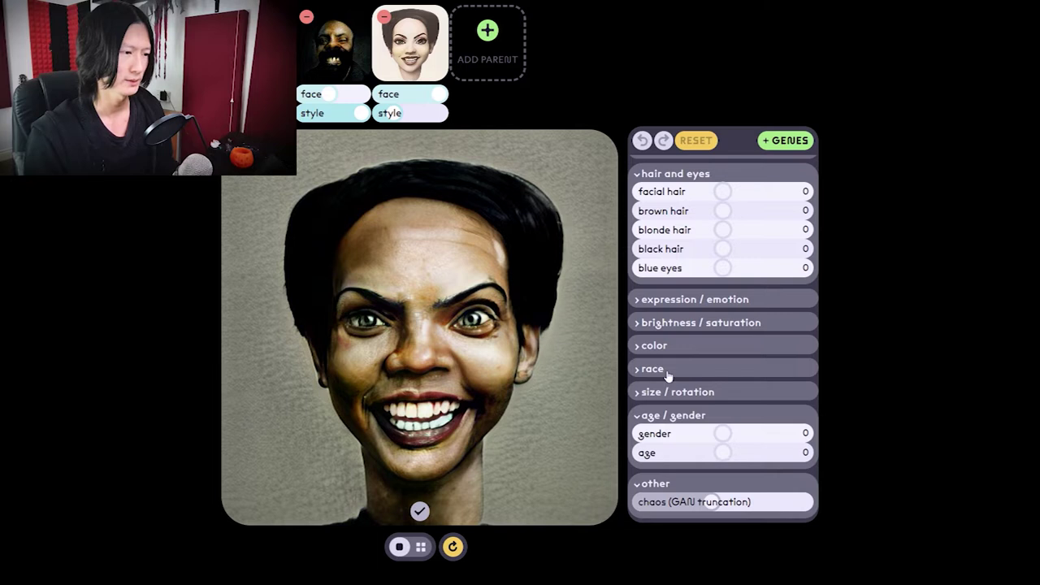
scroll(663, 367, up, 1)
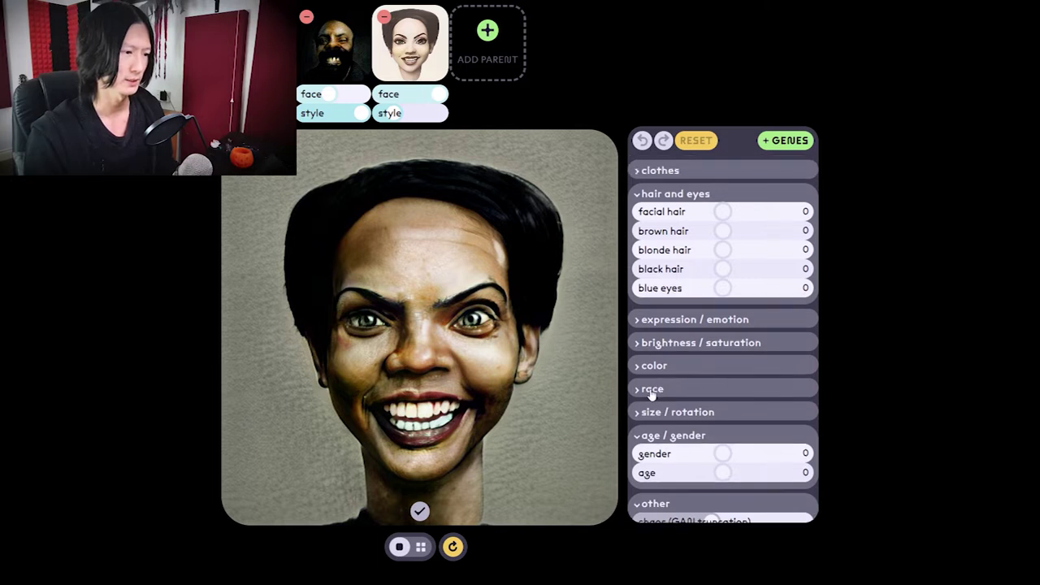
click(637, 325)
Set the expression genes: eyes open 29, angry 11, happy 24, mouth open 43
drag(745, 365, 786, 361)
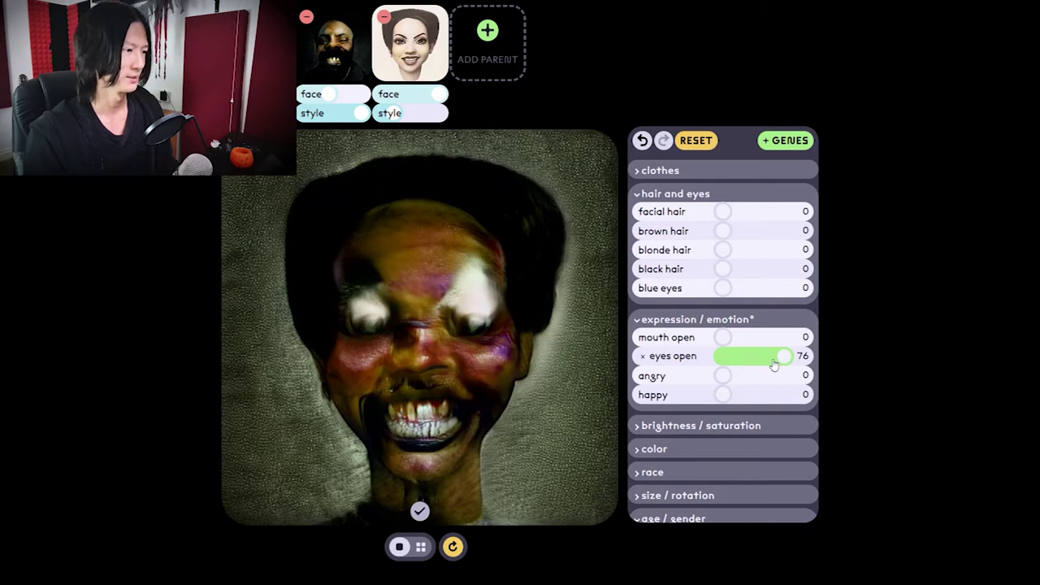
click(746, 362)
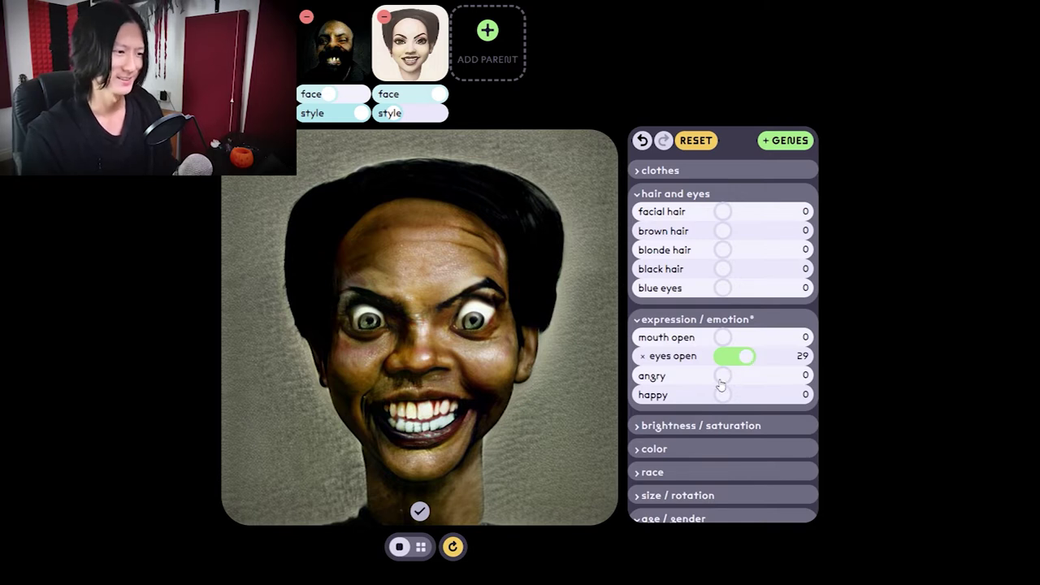
click(772, 382)
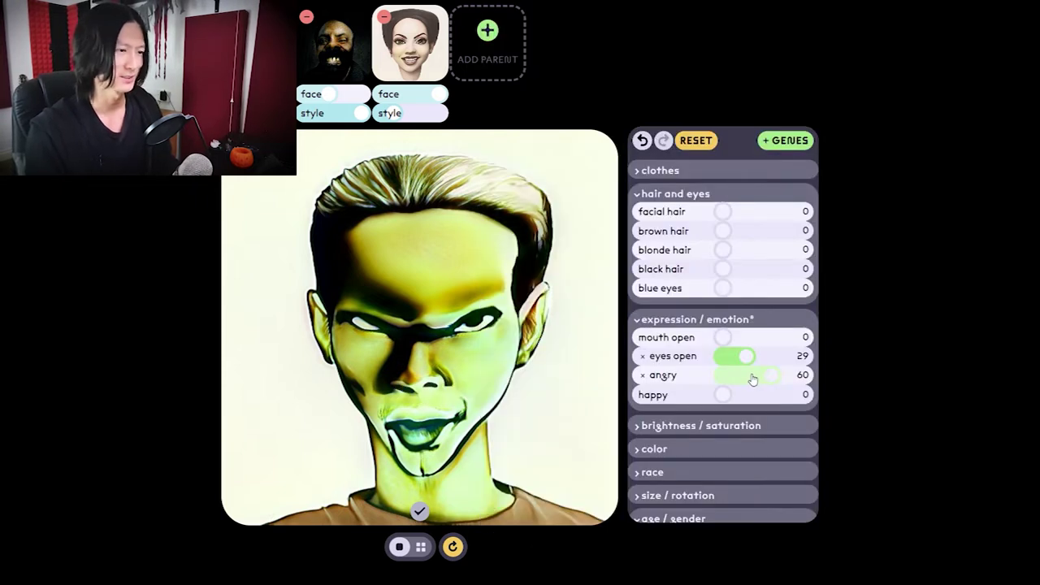
drag(754, 382, 734, 379)
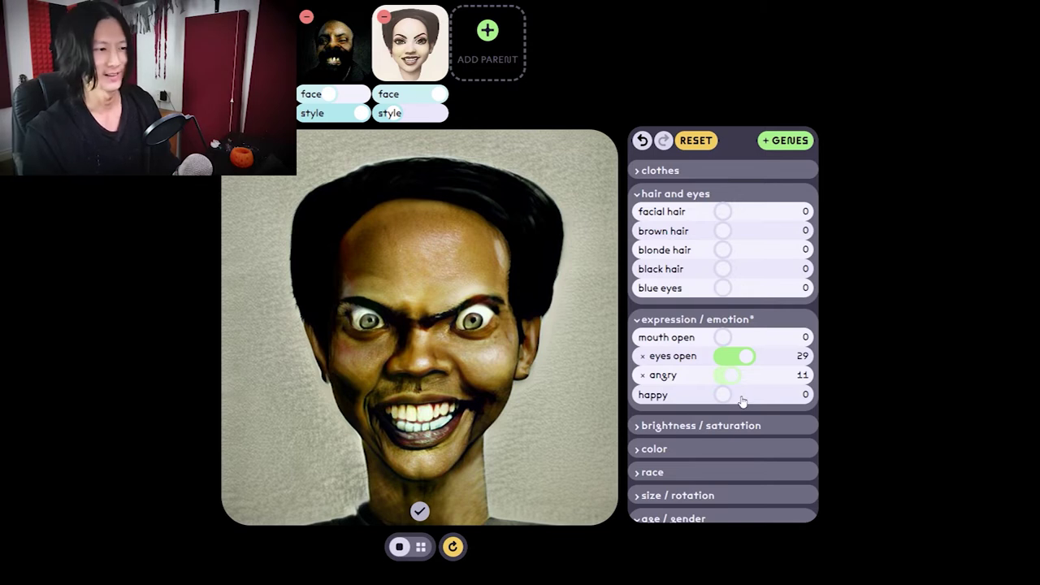
drag(722, 397, 764, 396)
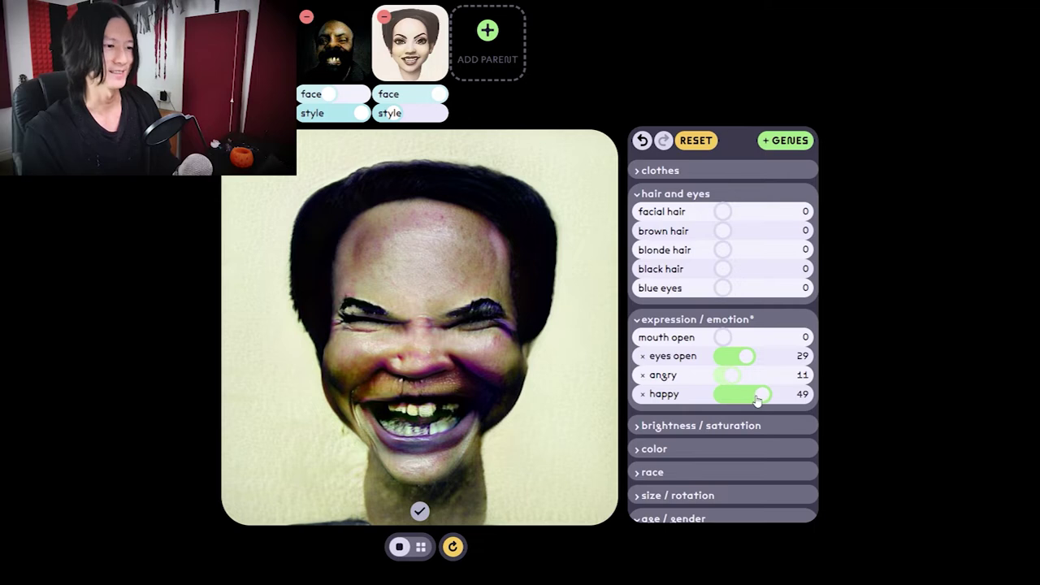
click(744, 397)
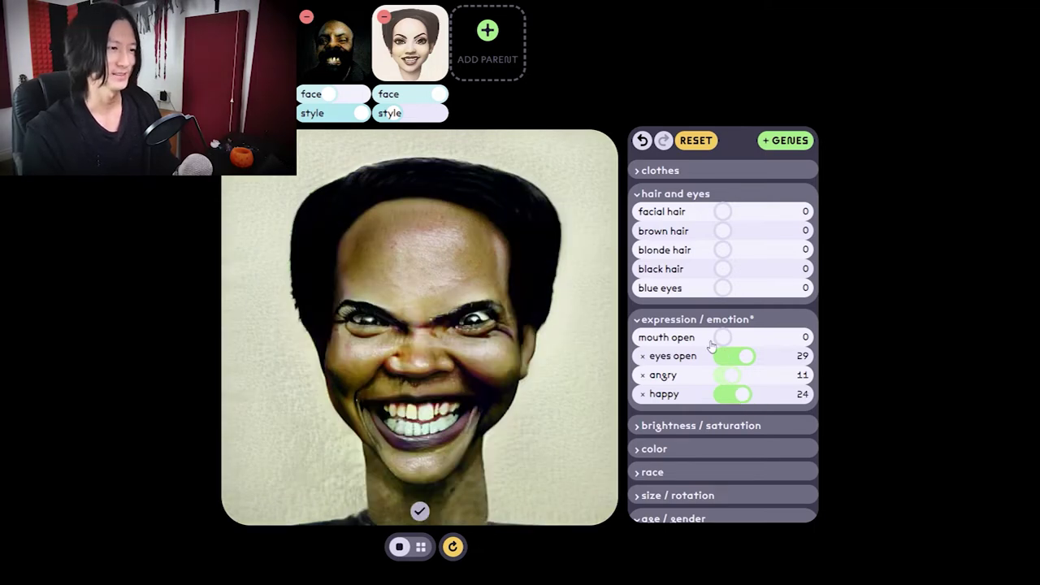
click(651, 343)
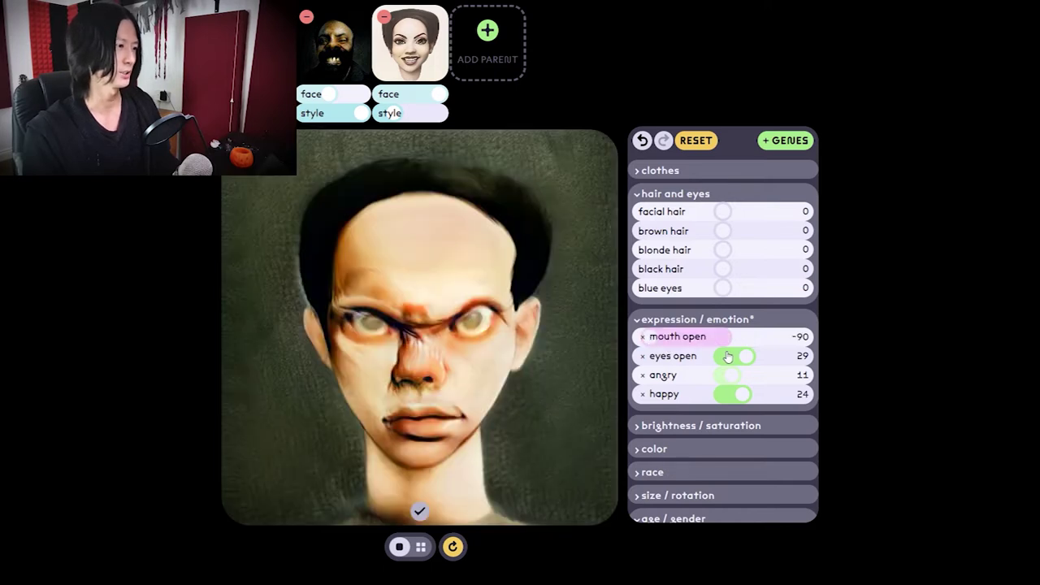
click(784, 342)
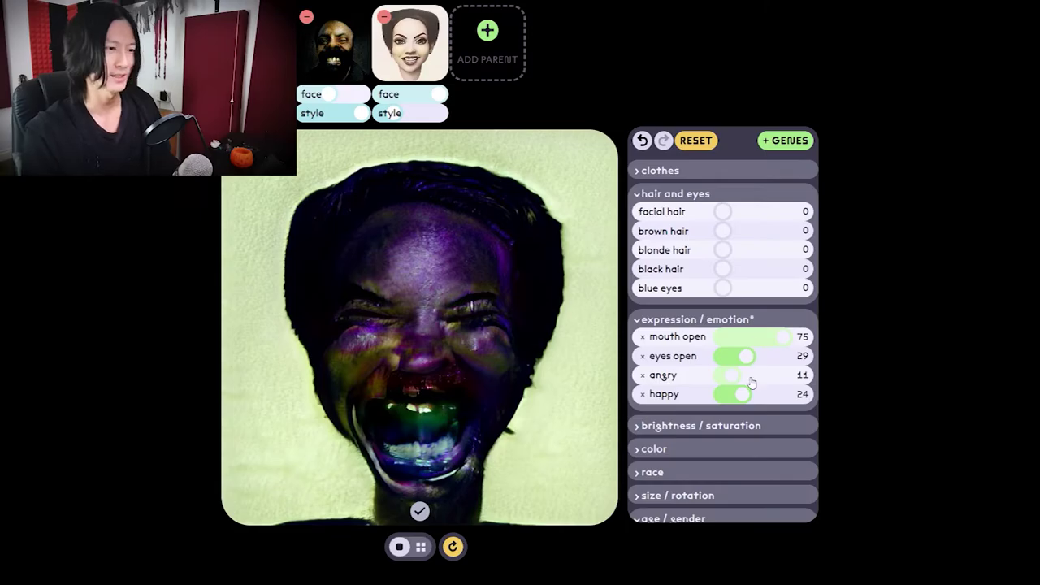
click(758, 342)
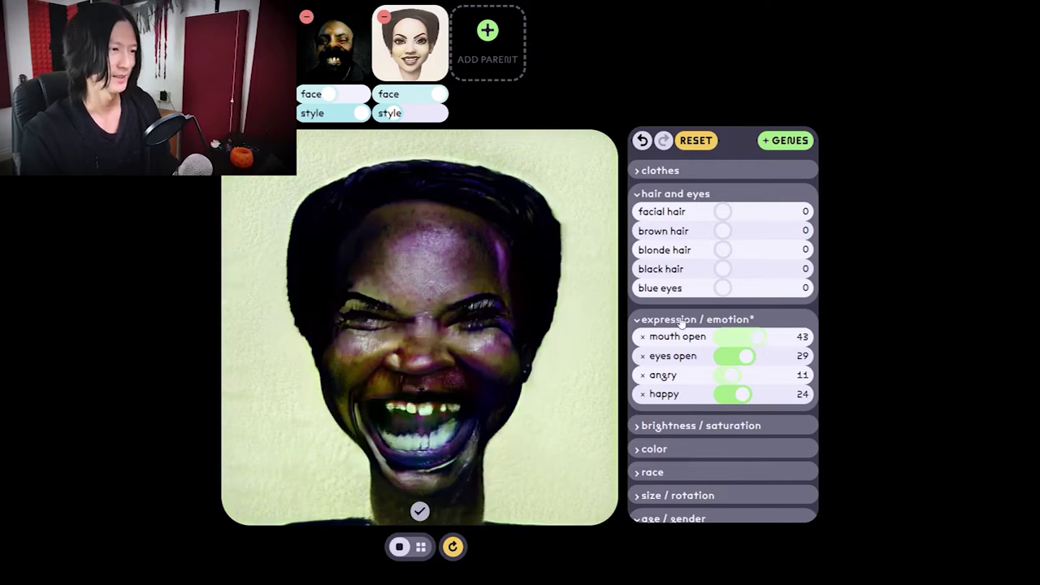
In the colour genes, set the art gene to -95
click(704, 449)
click(760, 428)
click(787, 429)
click(655, 437)
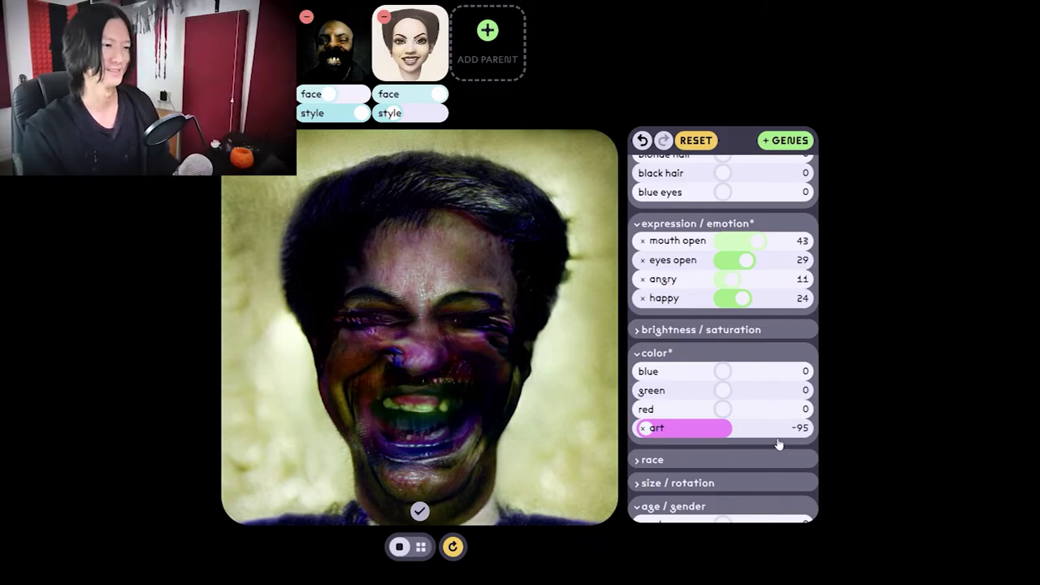
Collapse the colour genes and, under size / rotation, set pitch to 35
click(640, 354)
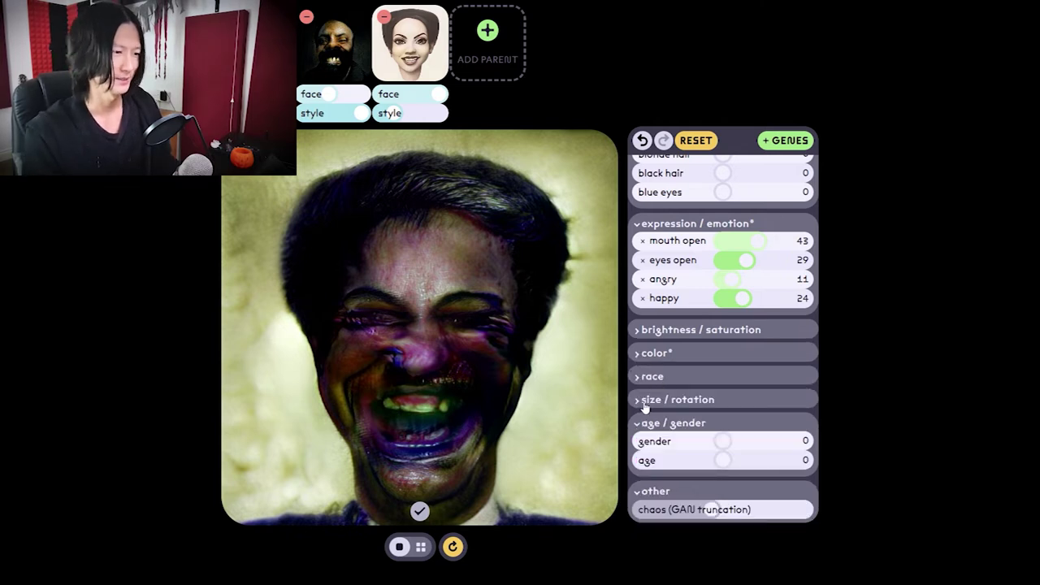
click(646, 401)
scroll(663, 403, down, 2)
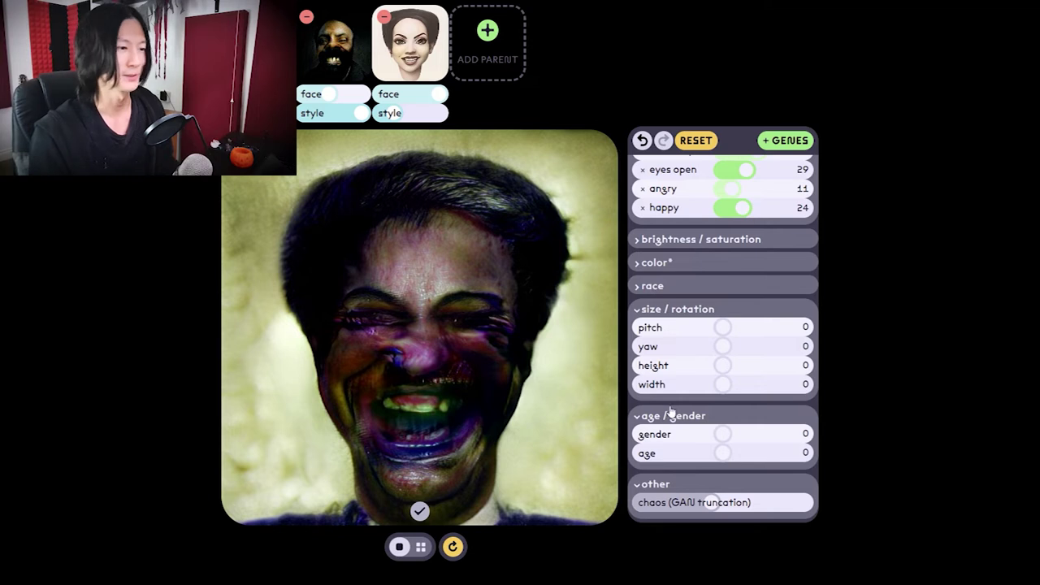
click(777, 330)
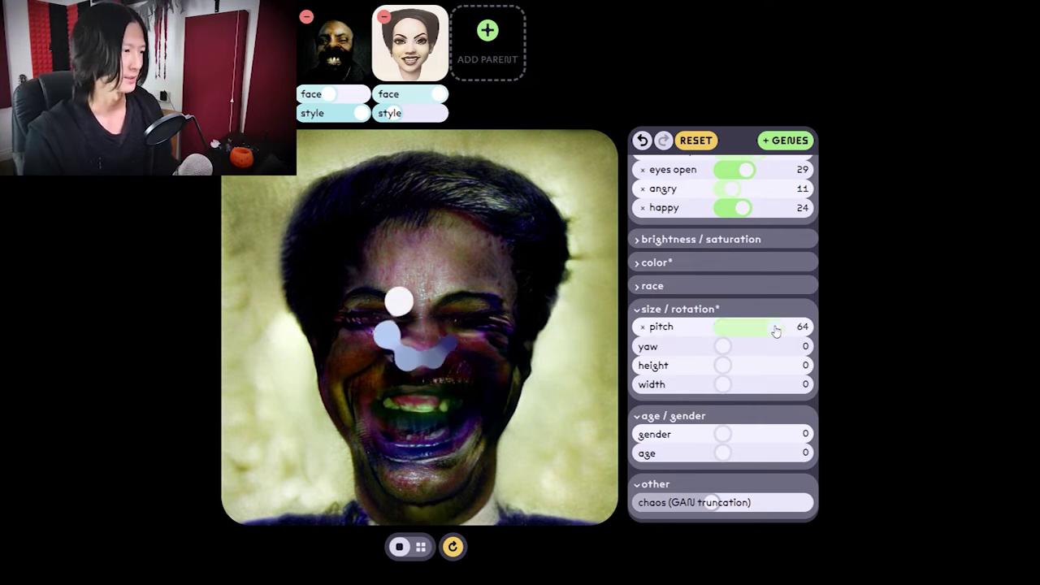
click(671, 334)
click(654, 336)
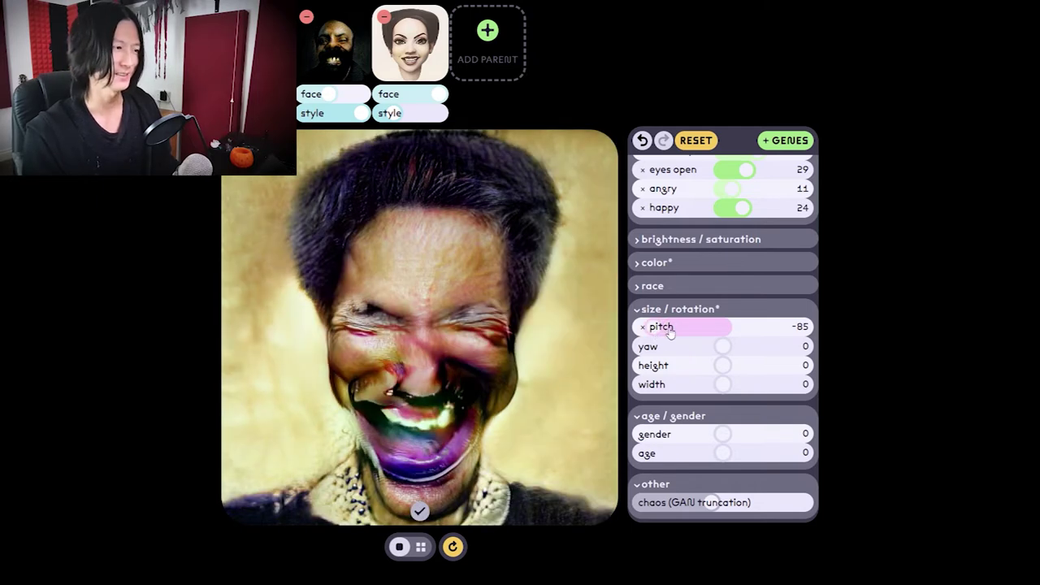
click(754, 332)
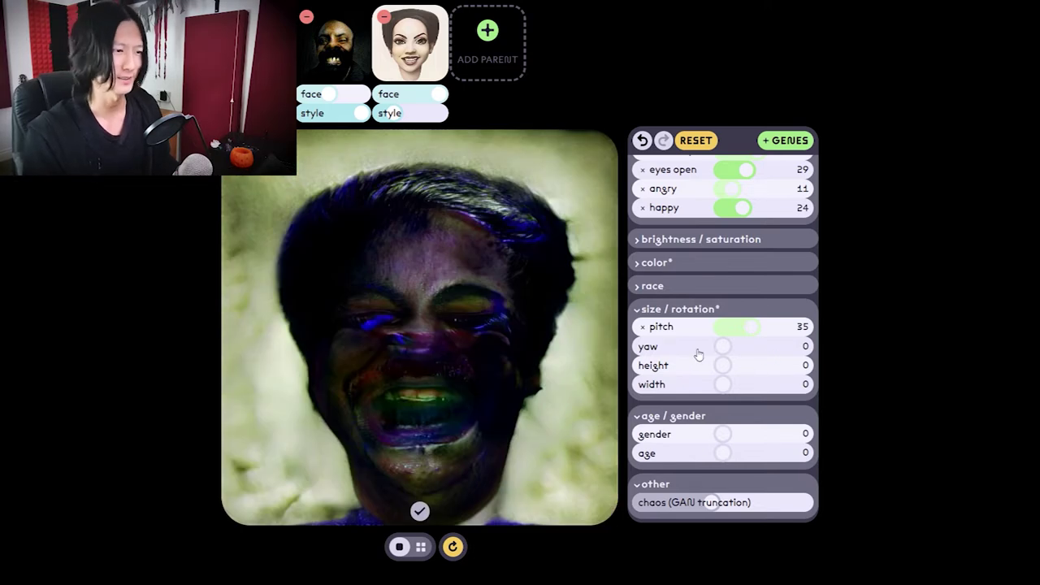
Set yaw to -99 and height to 28
click(777, 354)
click(682, 348)
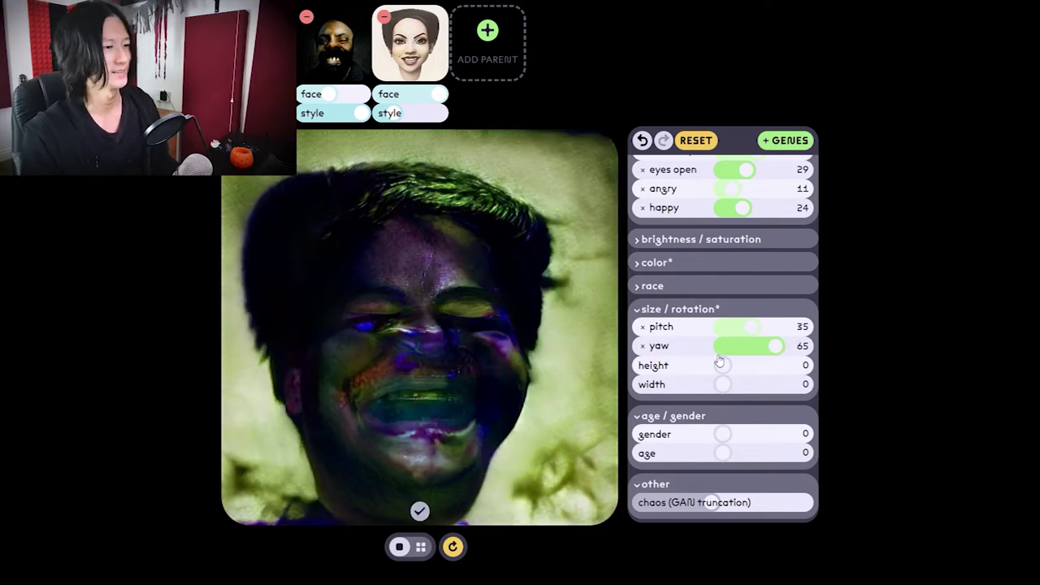
click(665, 351)
click(644, 348)
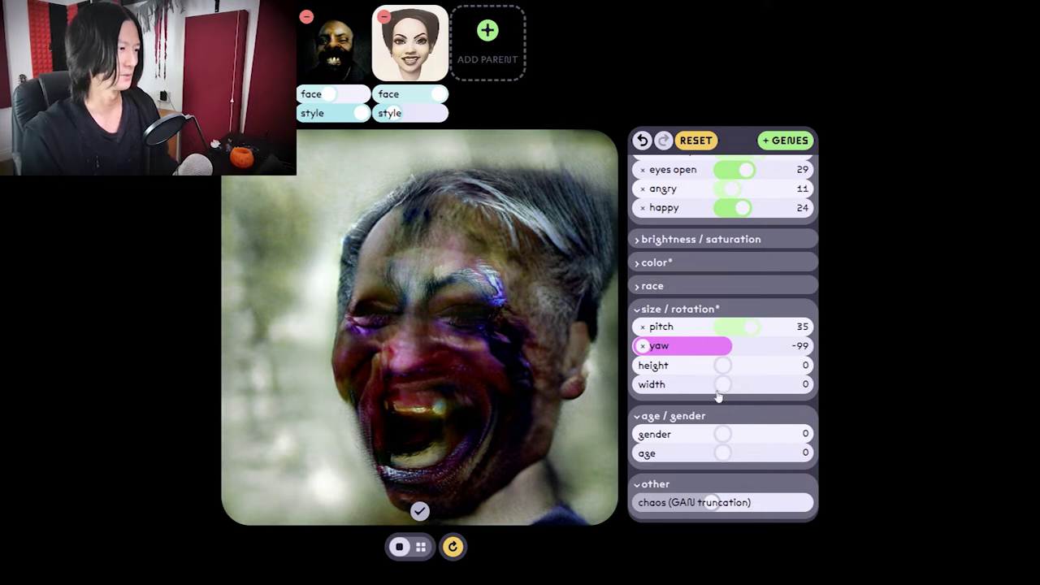
click(776, 370)
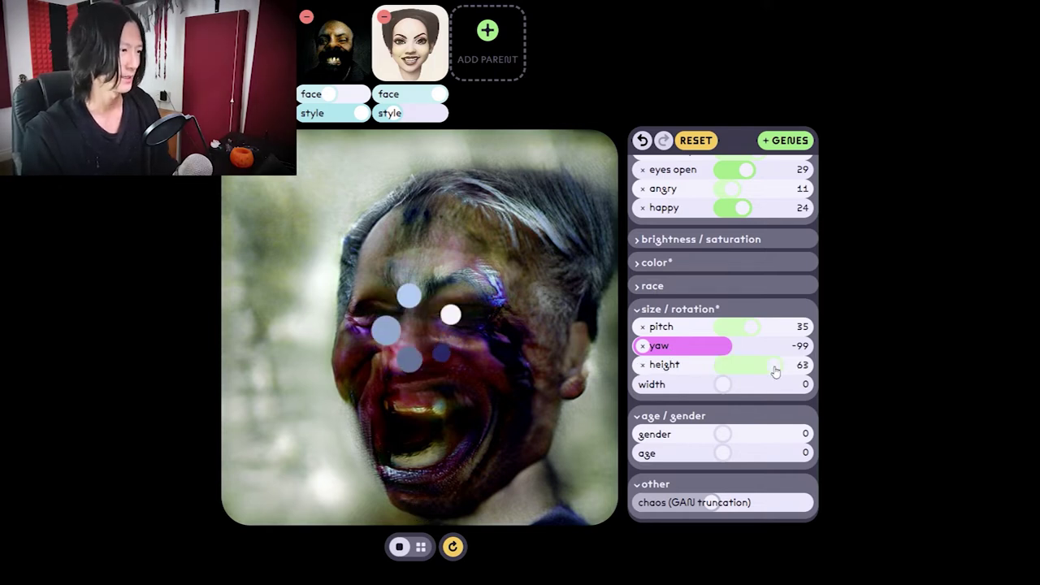
click(665, 370)
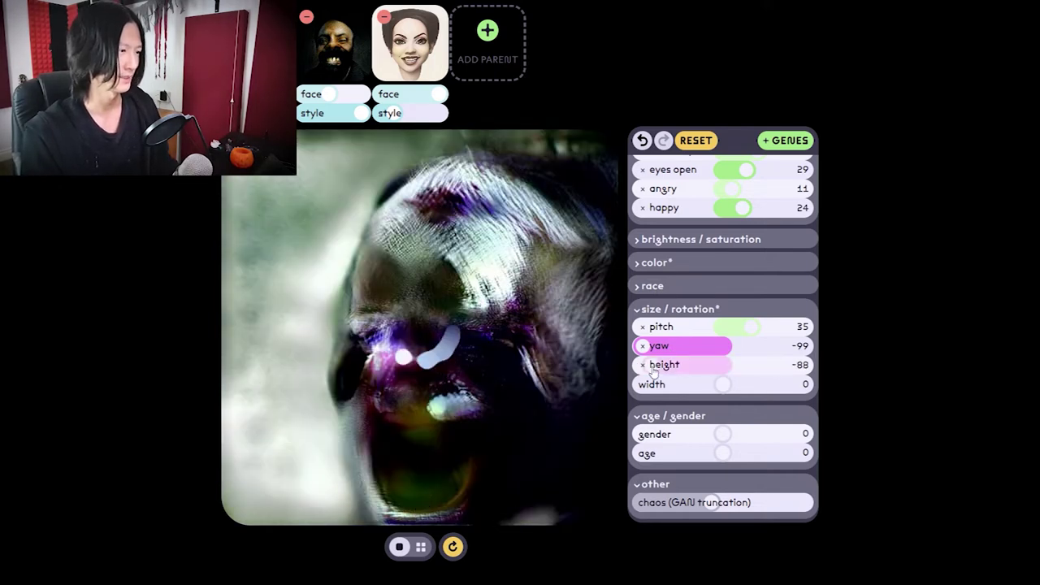
click(705, 367)
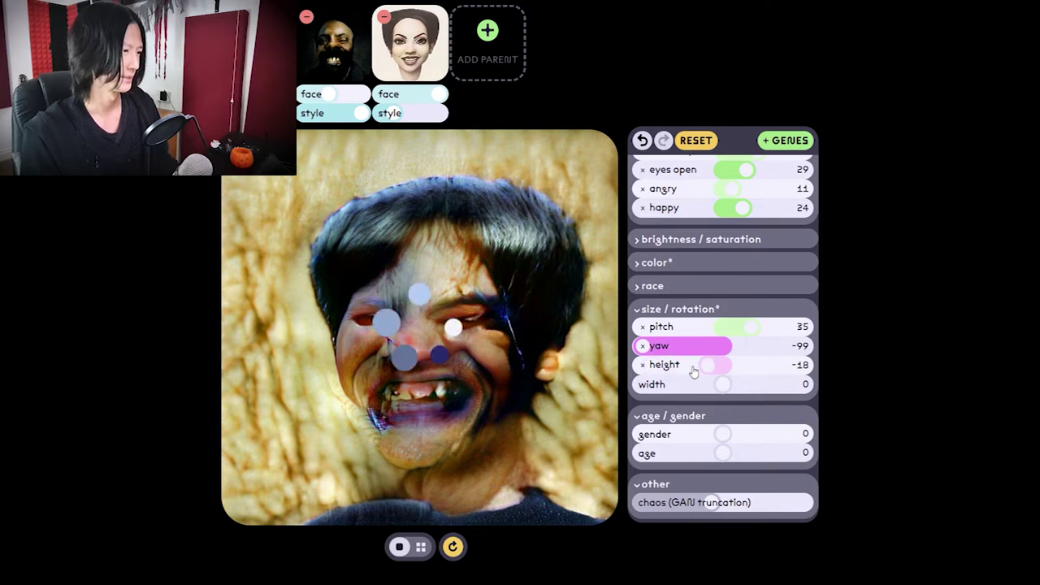
click(746, 370)
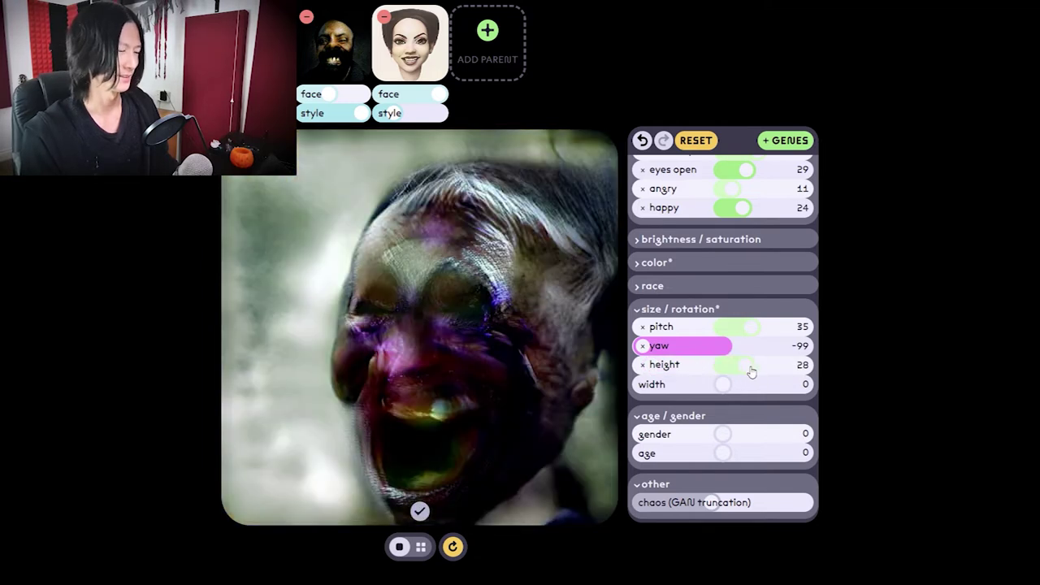
Set width to -100 and black hair to -27, then open the image gallery
click(658, 388)
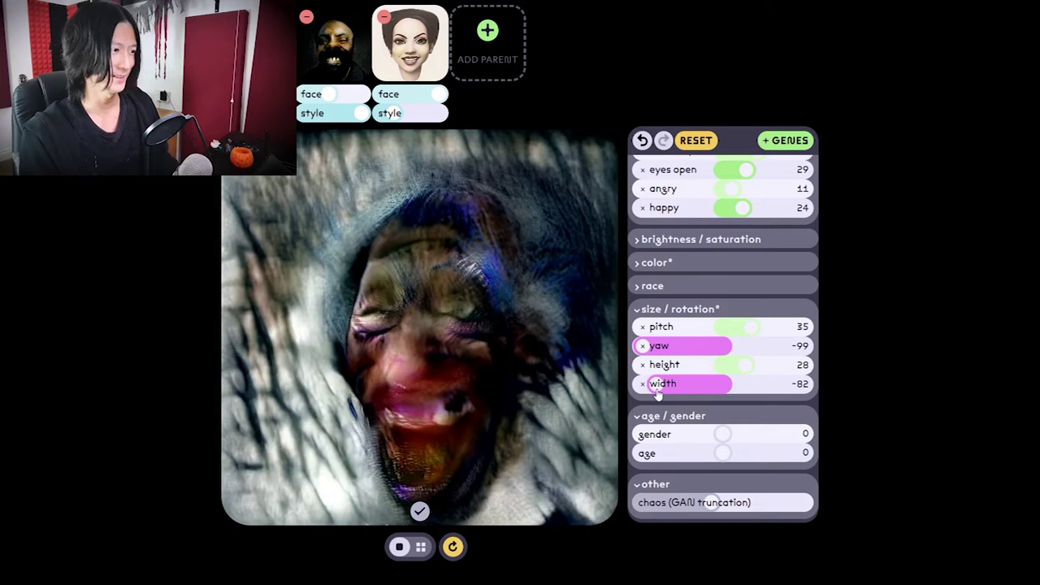
click(772, 392)
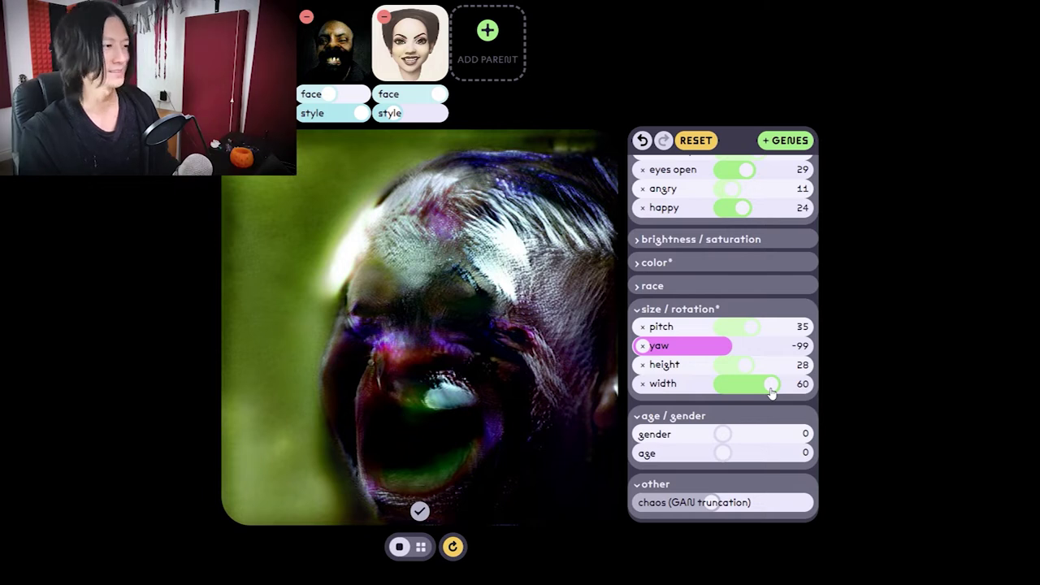
click(758, 392)
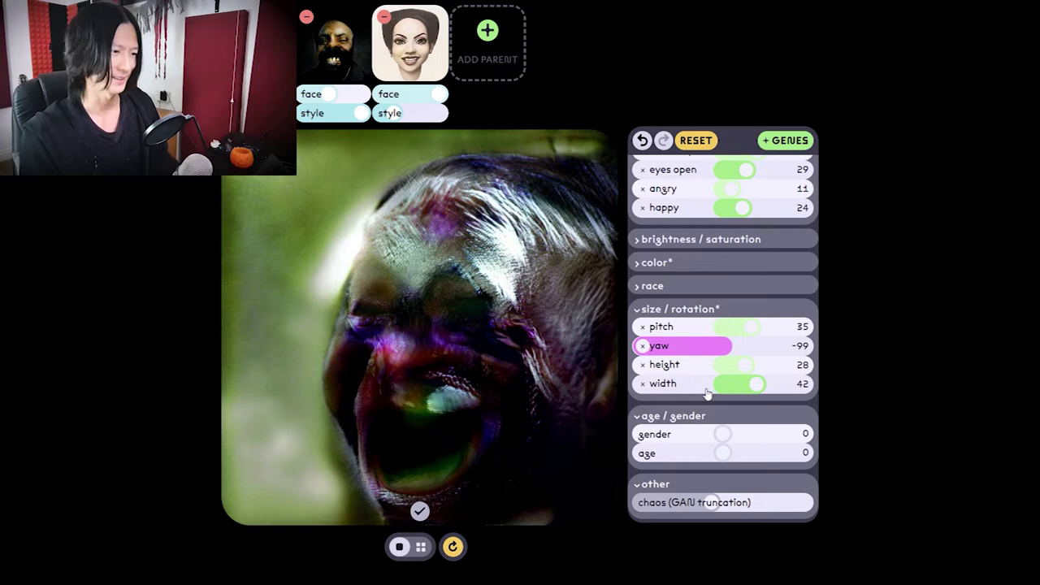
click(653, 392)
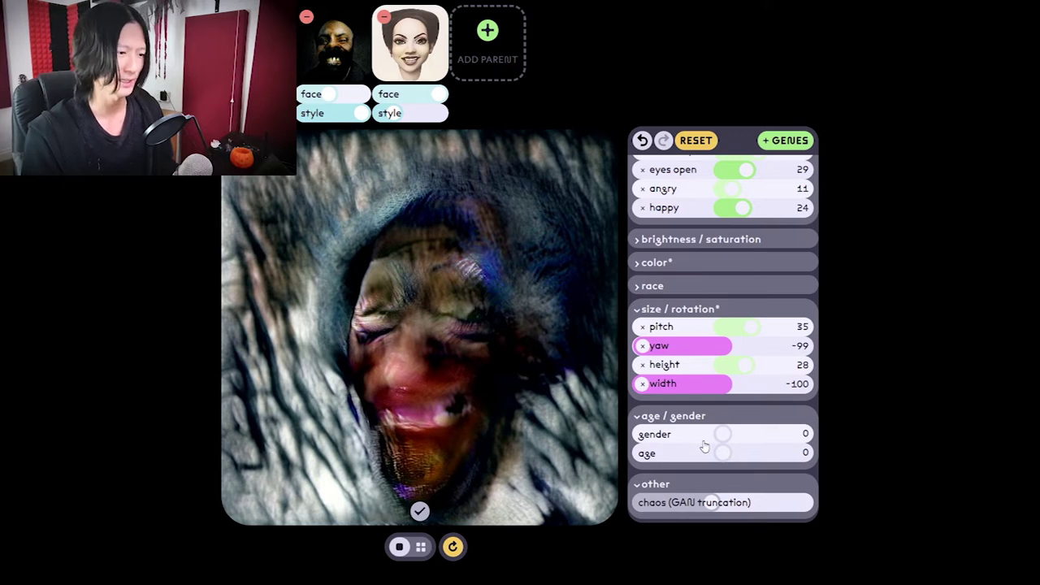
scroll(705, 460, up, 3)
click(701, 268)
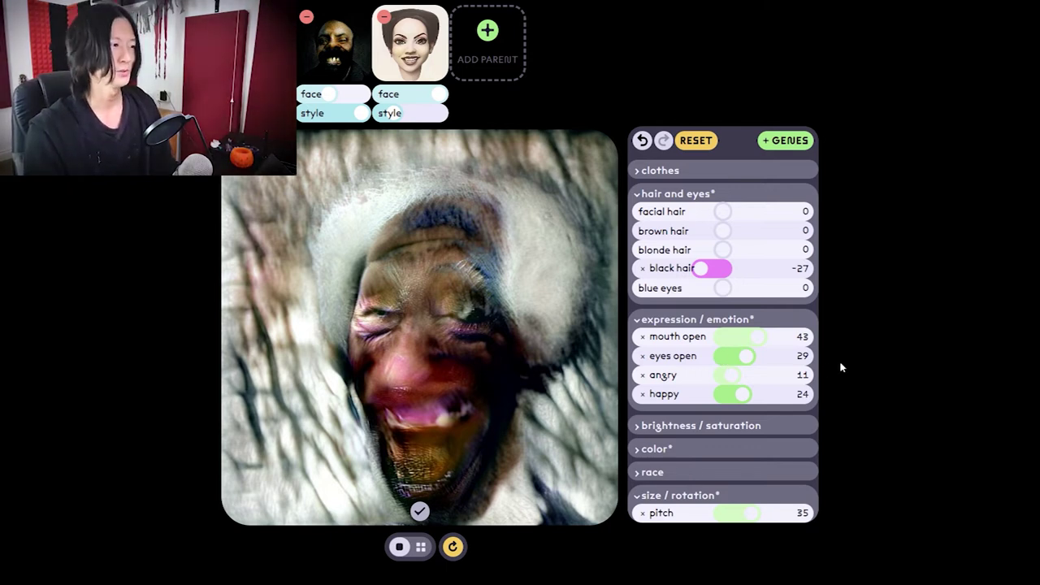
click(488, 45)
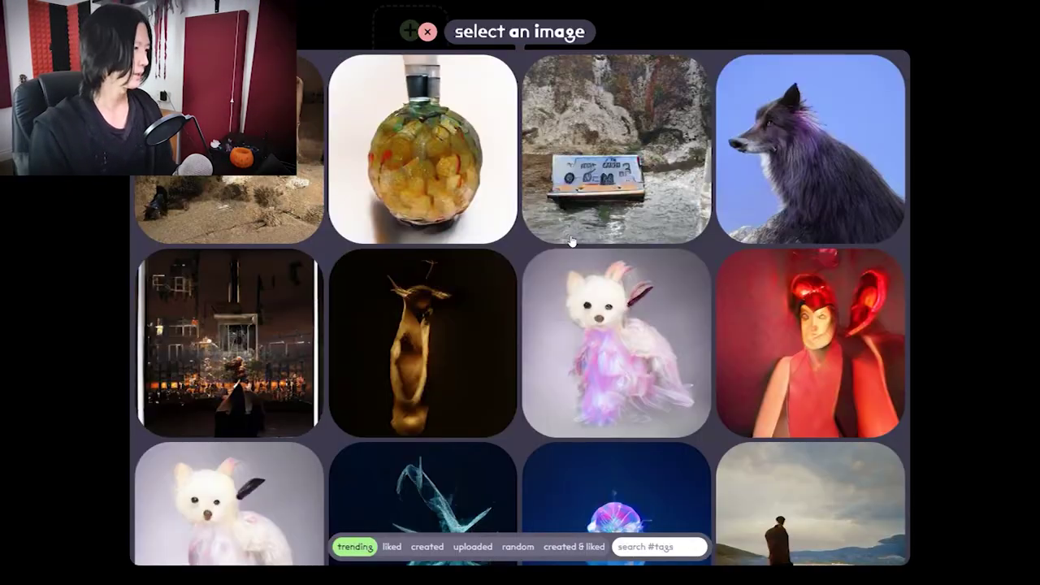
Pick the fluffy grey-and-tan dog portrait as the new blend's first parent
scroll(628, 279, down, 3)
scroll(629, 279, down, 3)
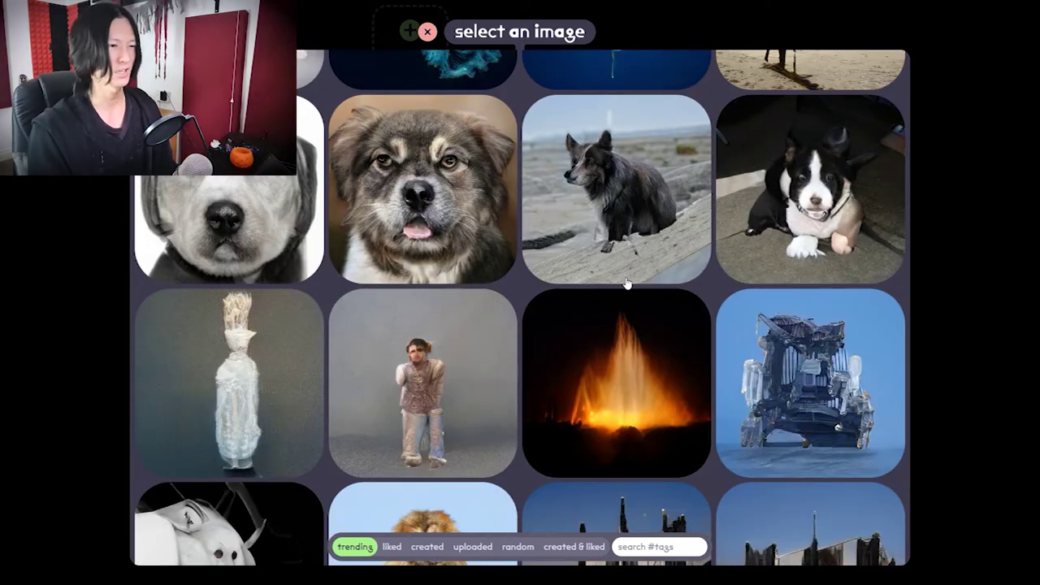
scroll(550, 302, up, 3)
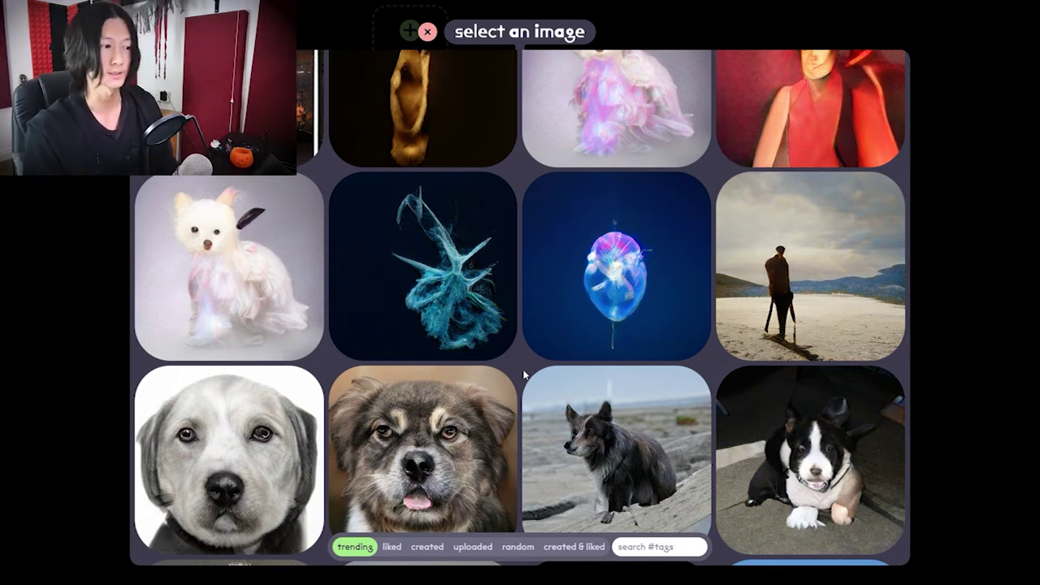
scroll(512, 365, down, 3)
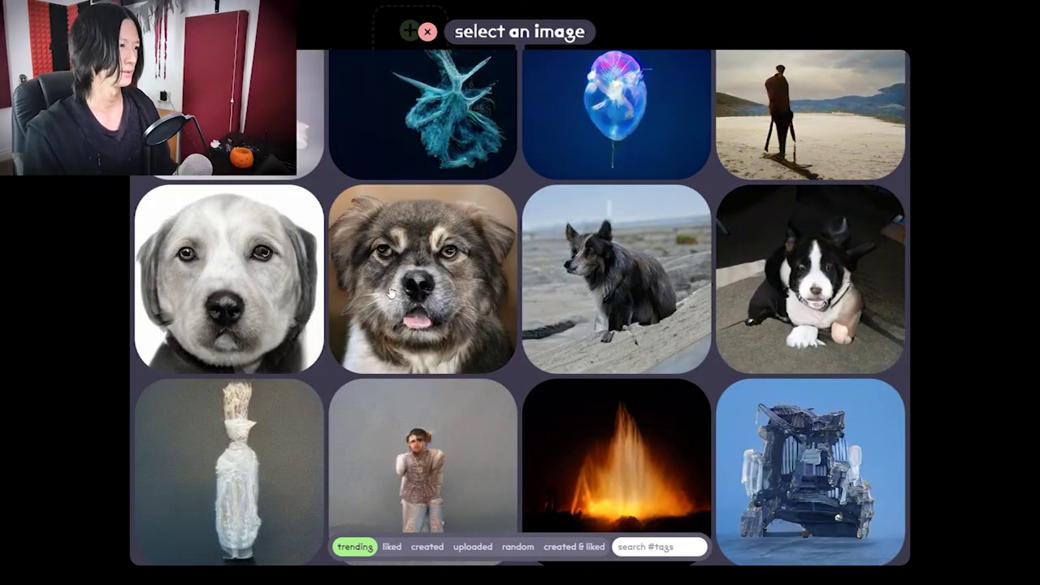
click(391, 294)
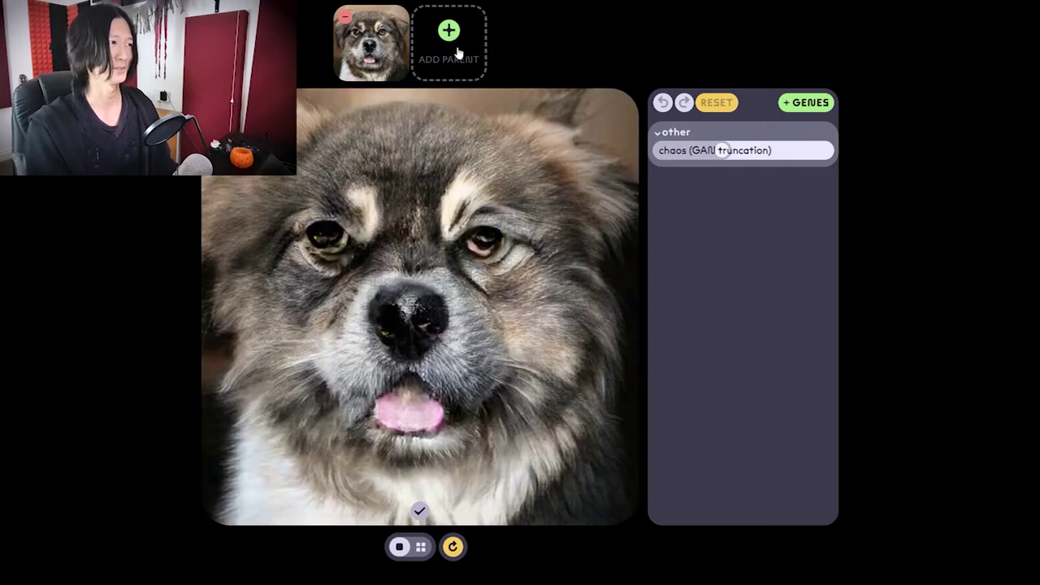
Browse the gallery's 'face' results for a second parent image
click(458, 53)
scroll(524, 293, down, 10)
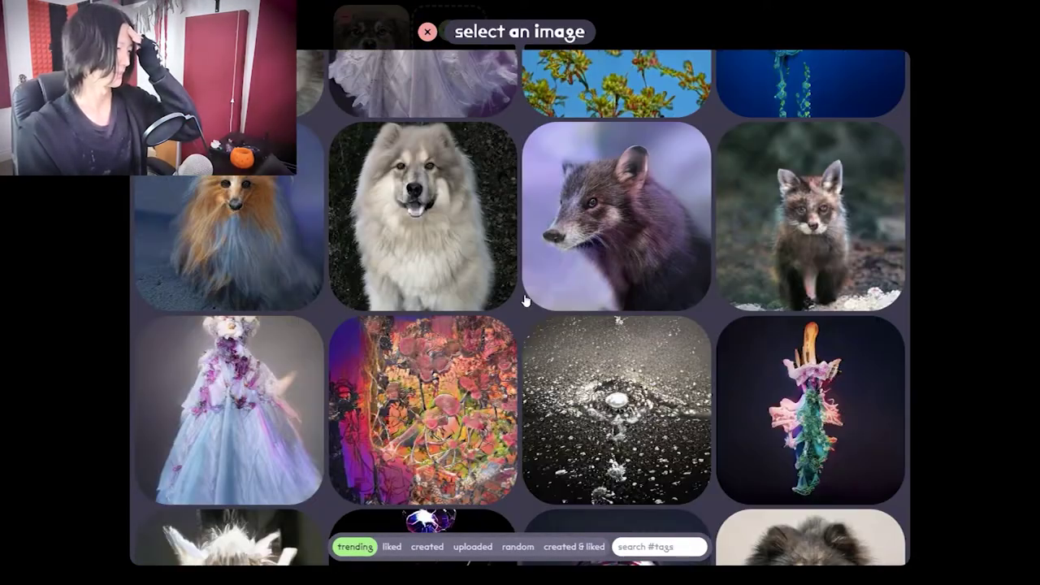
scroll(525, 297, down, 15)
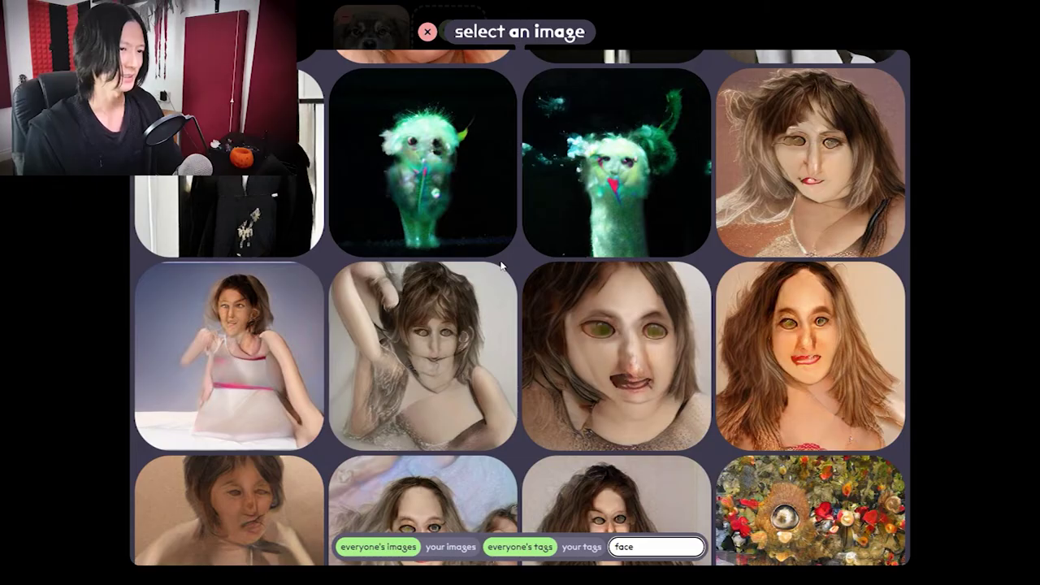
scroll(506, 278, down, 2)
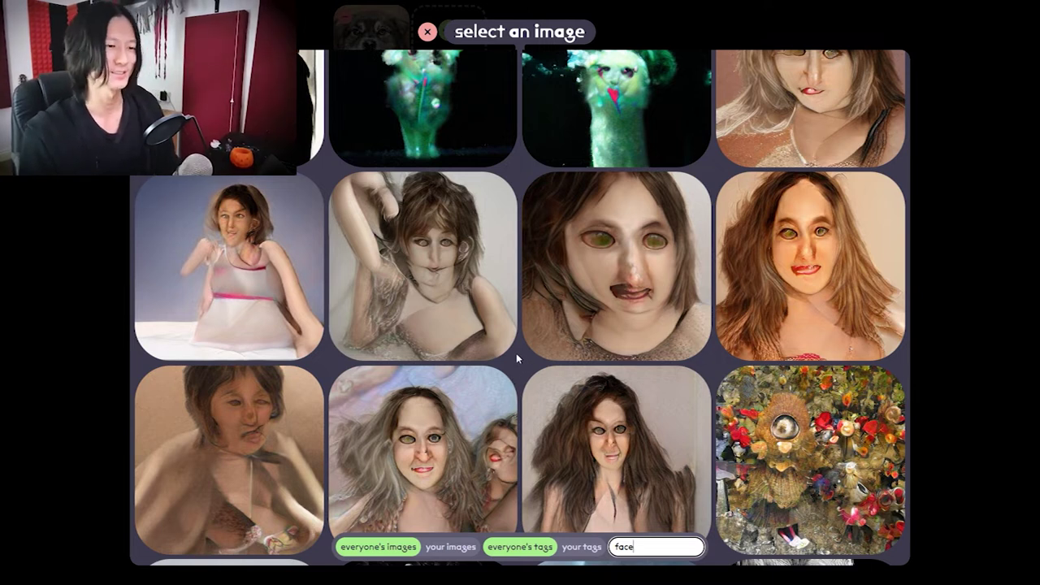
scroll(516, 353, down, 5)
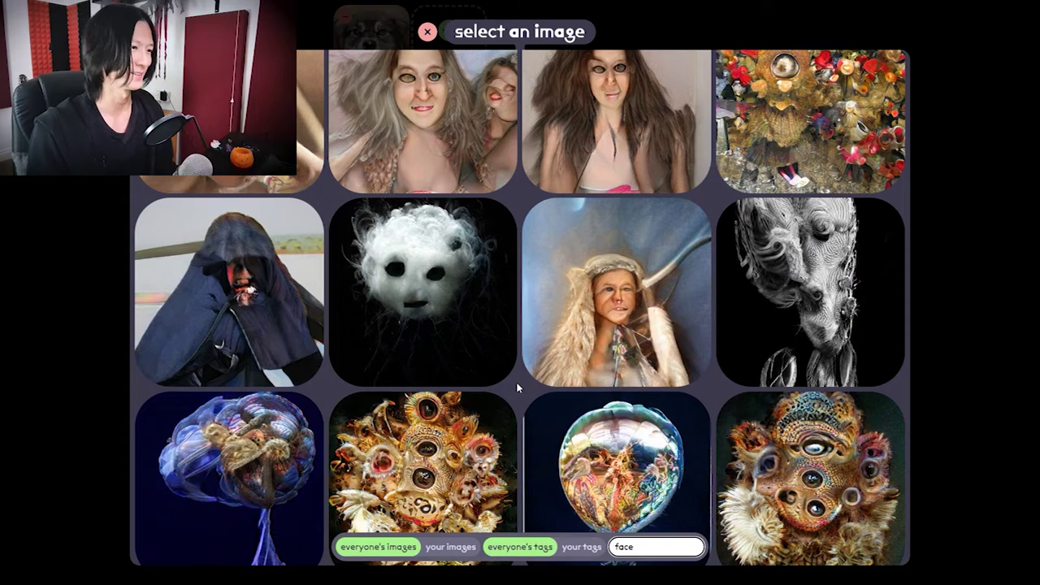
scroll(520, 383, down, 1)
scroll(517, 389, down, 3)
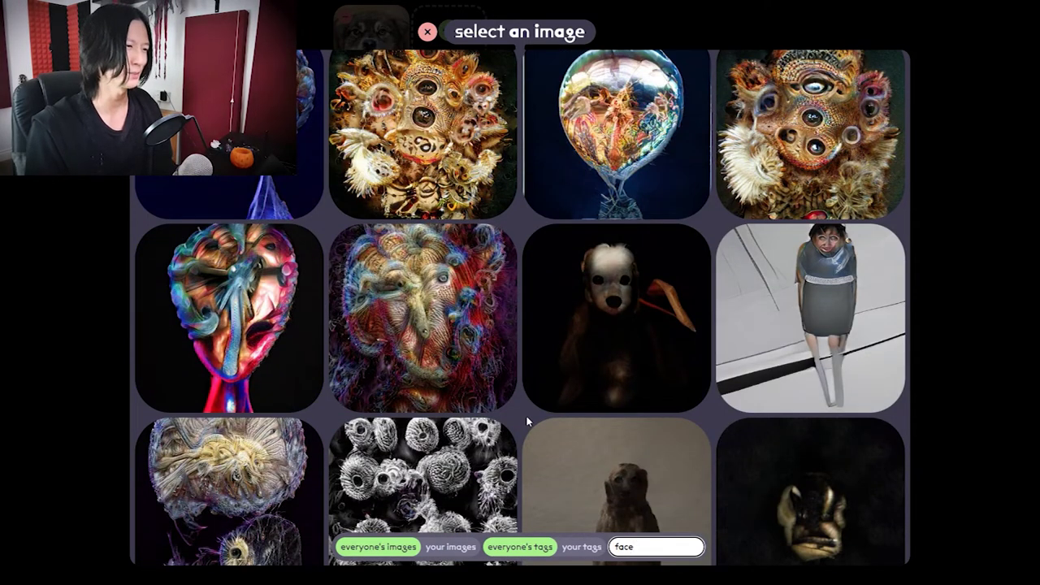
scroll(527, 421, down, 5)
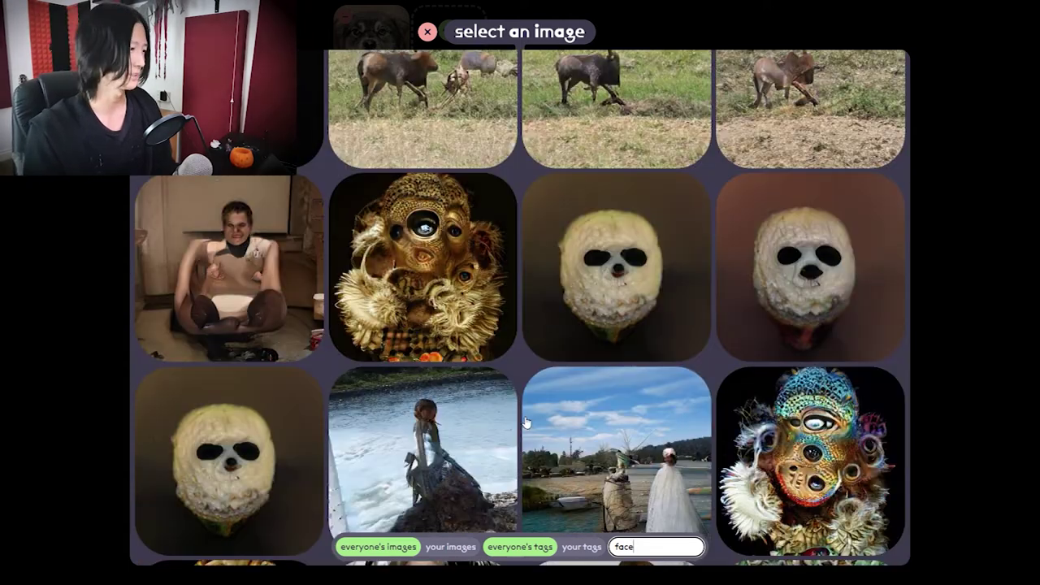
scroll(527, 421, down, 7)
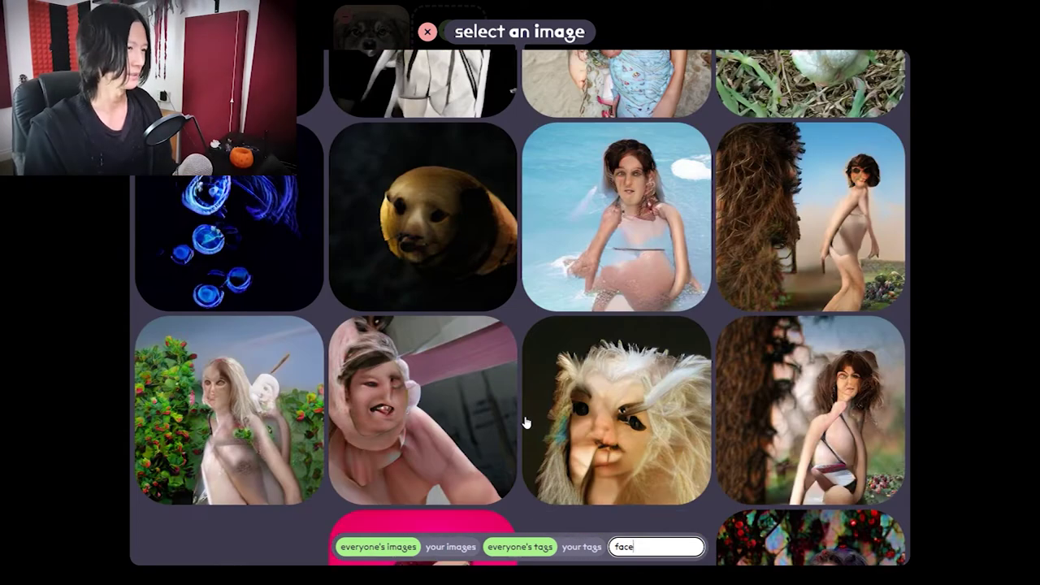
scroll(525, 423, down, 3)
scroll(524, 417, down, 10)
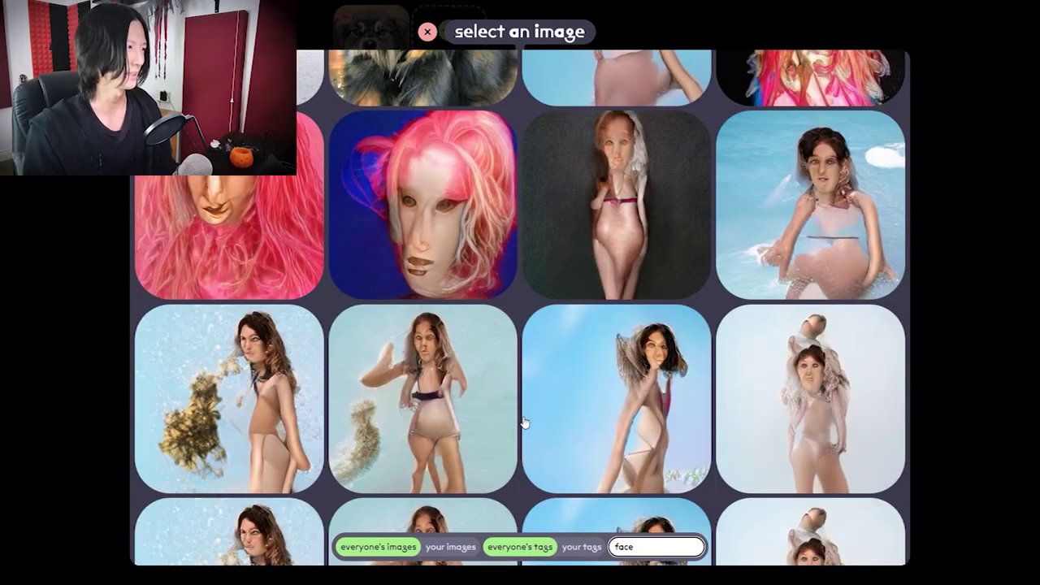
scroll(525, 422, down, 5)
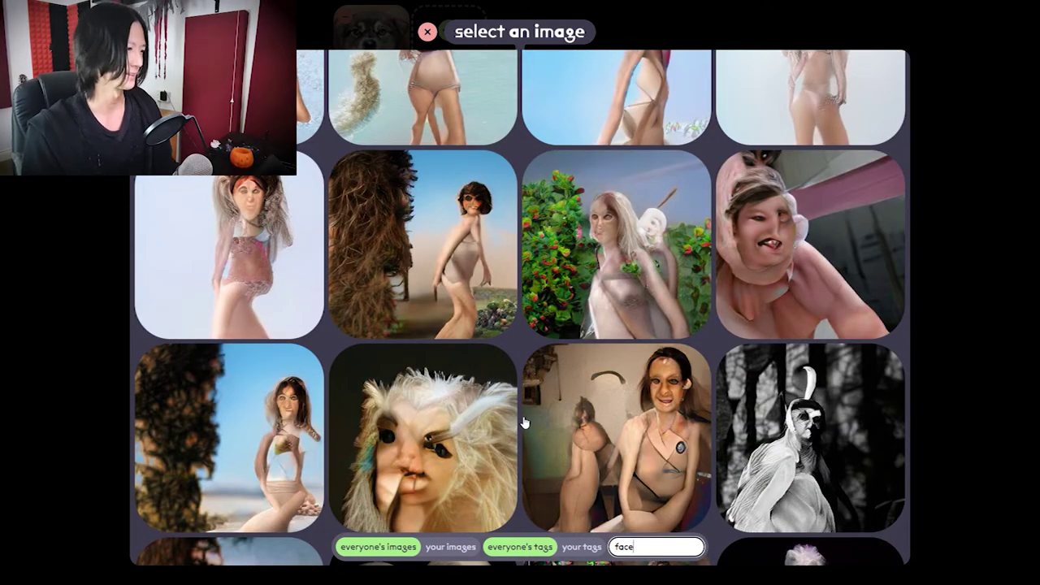
scroll(524, 423, down, 5)
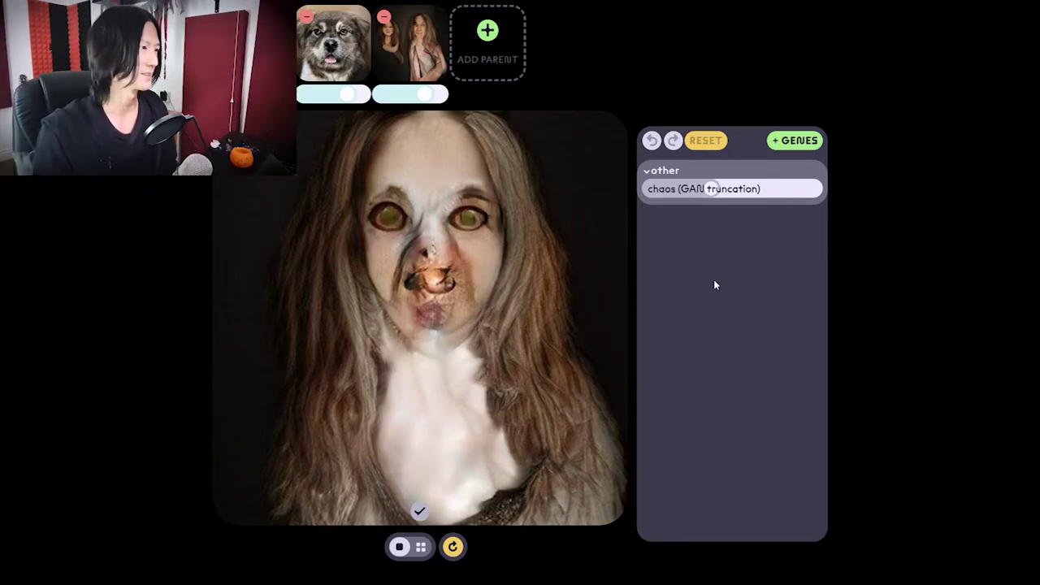
Raise the dog parent's weight, add a dark curly-haired third parent, and lower its weight
drag(336, 99, 359, 96)
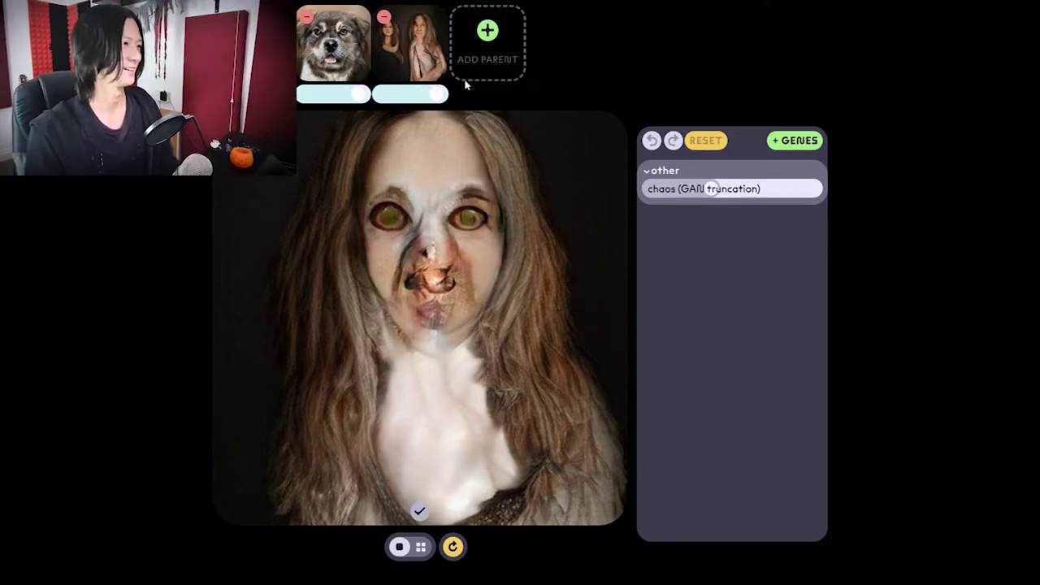
click(486, 51)
scroll(686, 399, down, 10)
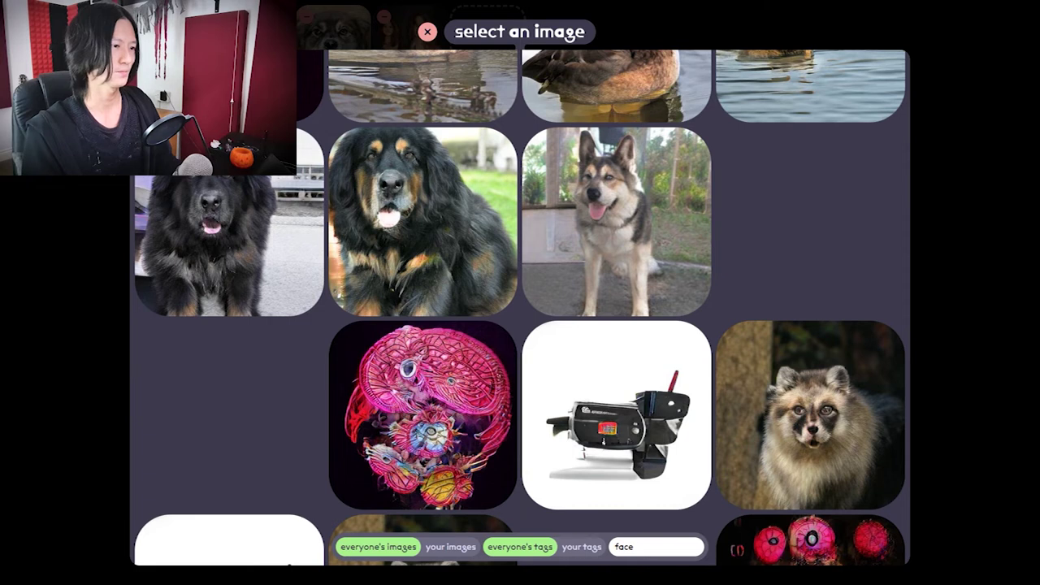
scroll(545, 466, down, 4)
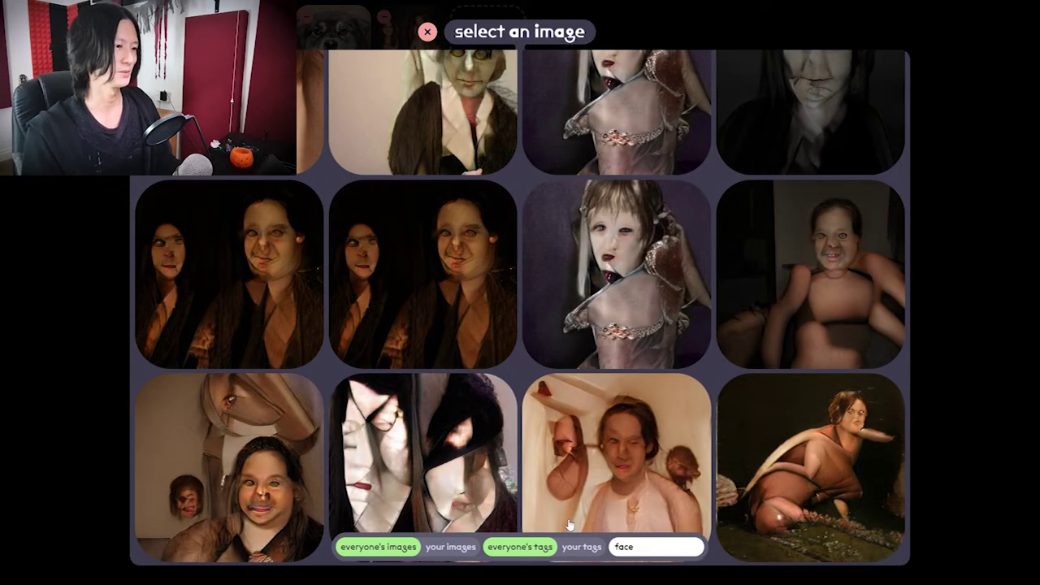
double_click(624, 547)
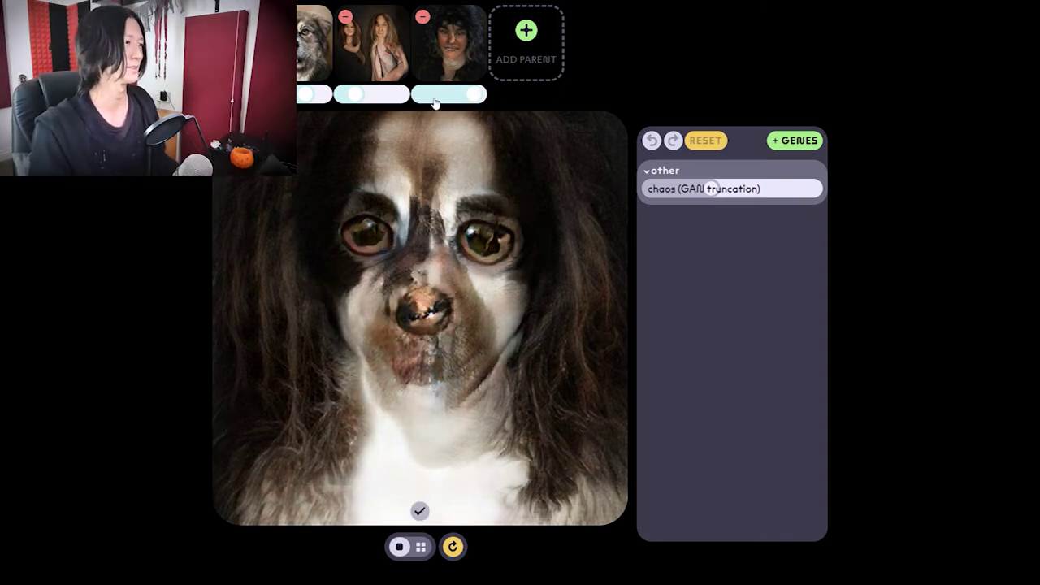
click(435, 98)
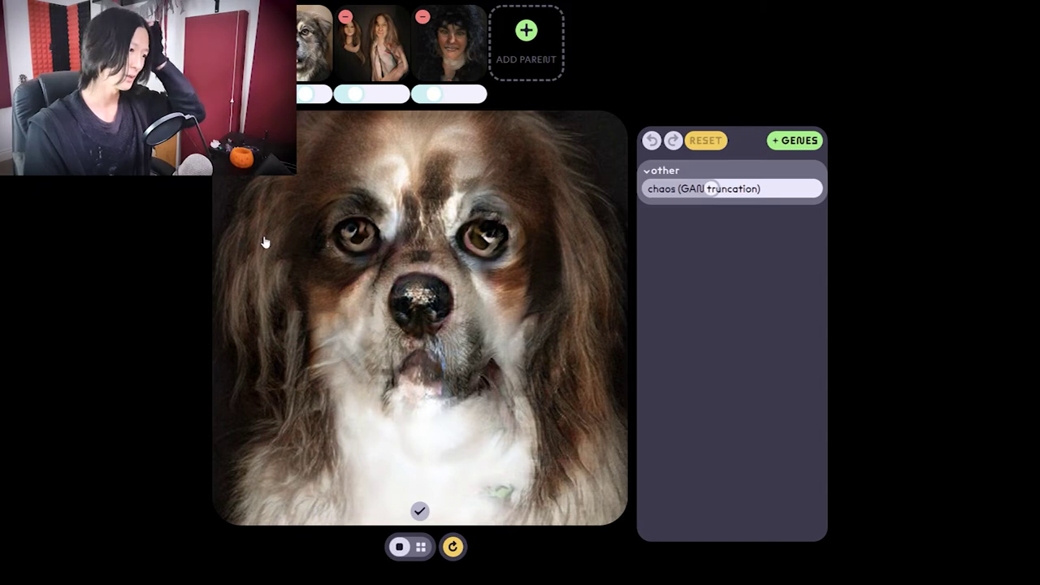
scroll(722, 242, down, 2)
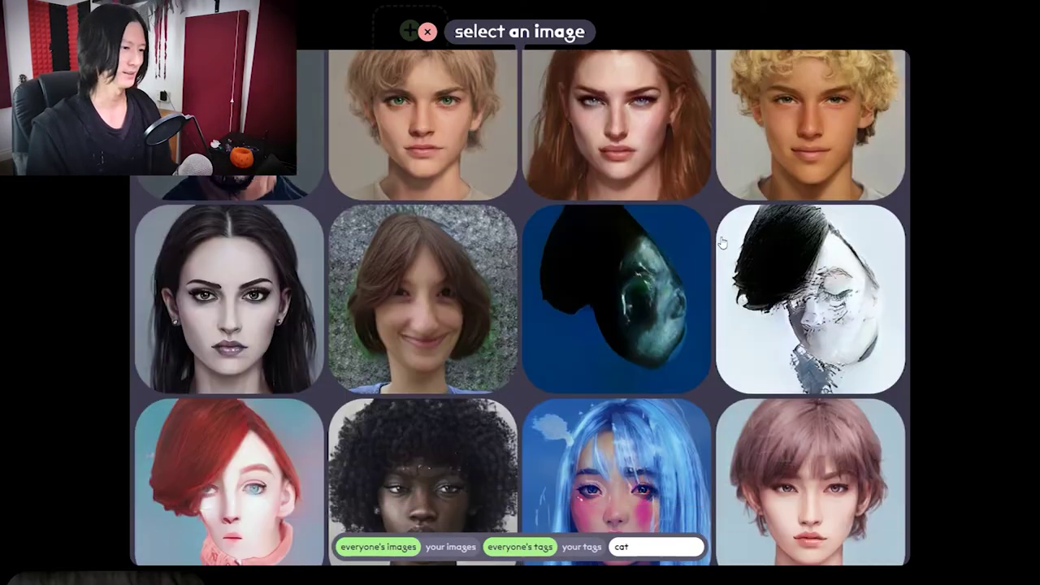
Pick the bald, chubby-faced portrait from the 'cat' results as the first parent
scroll(722, 242, down, 6)
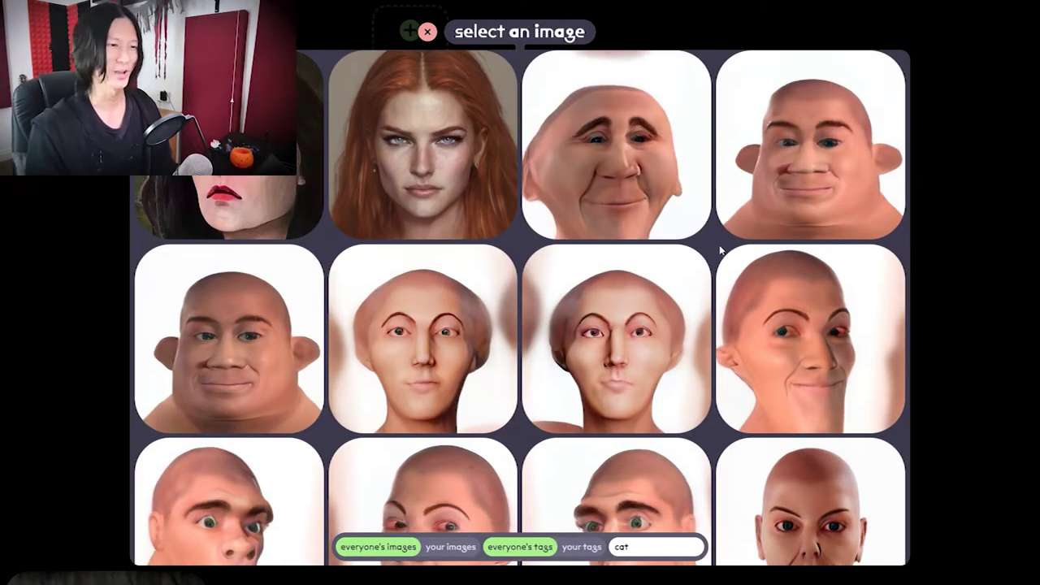
scroll(767, 374, down, 2)
scroll(695, 374, up, 1)
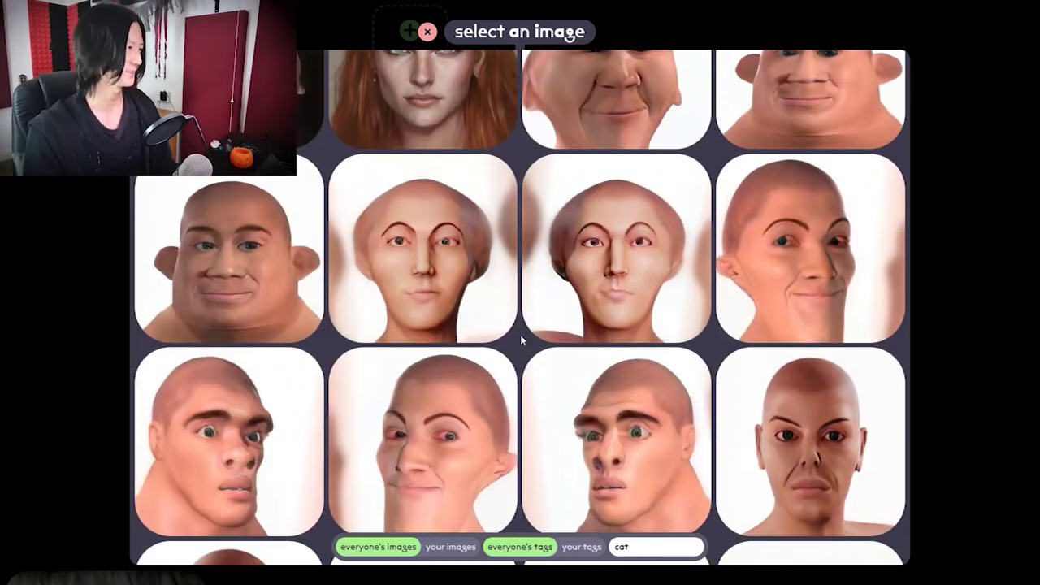
scroll(769, 257, up, 2)
click(772, 259)
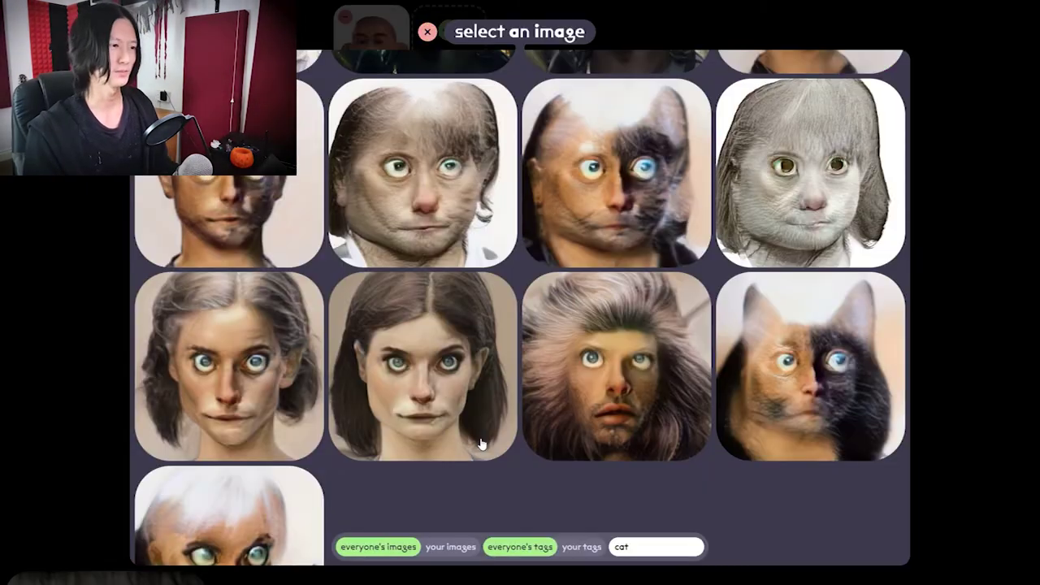
Add the grinning man as the second parent
scroll(481, 444, down, 3)
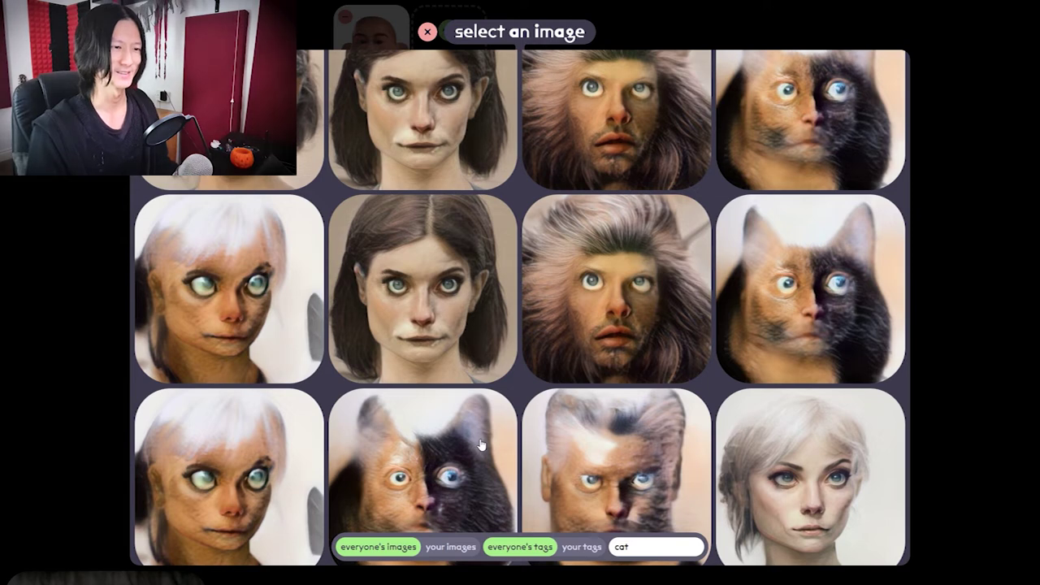
scroll(480, 443, down, 2)
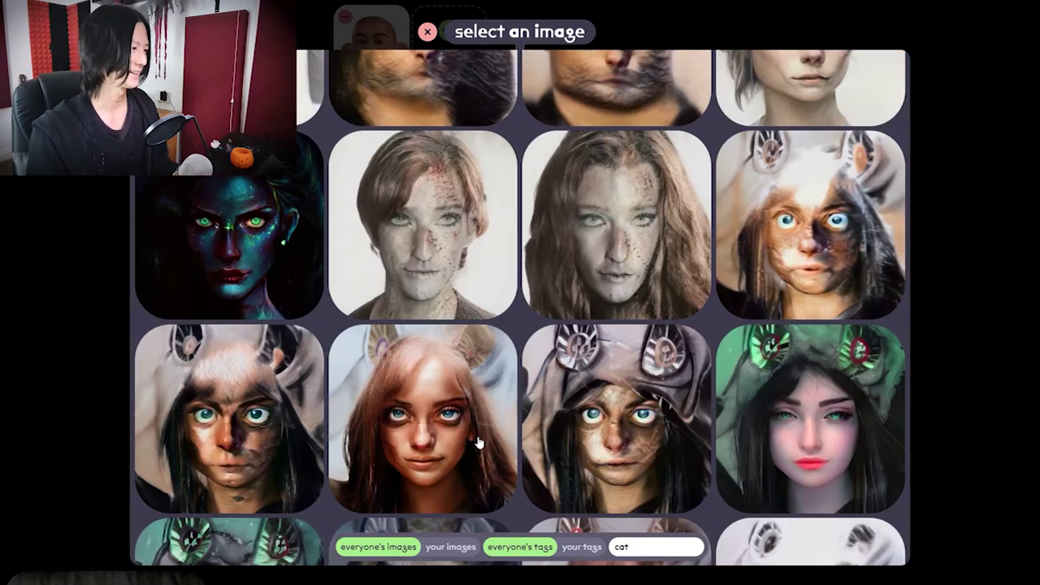
scroll(479, 443, down, 3)
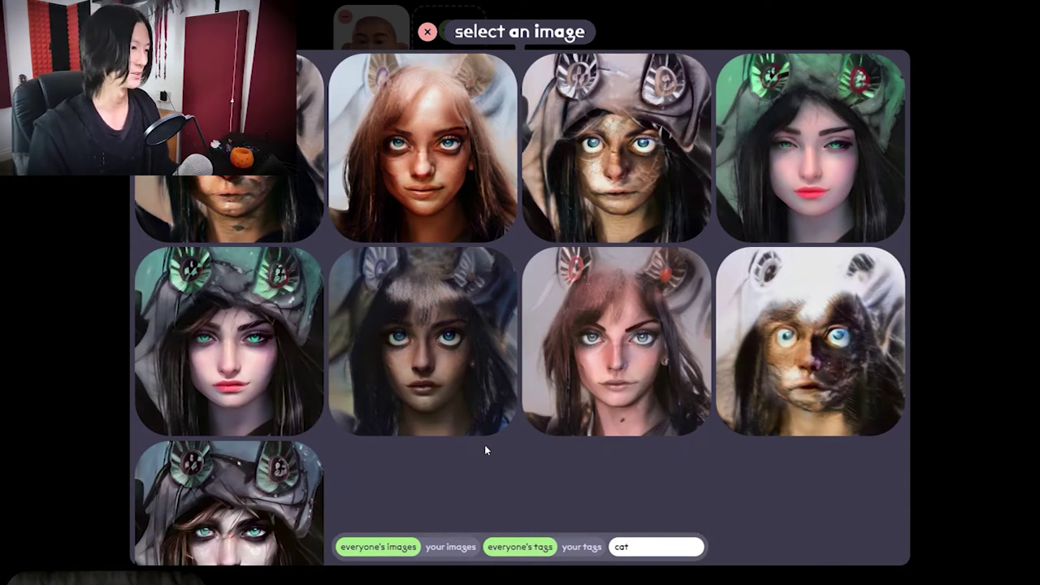
scroll(486, 446, down, 4)
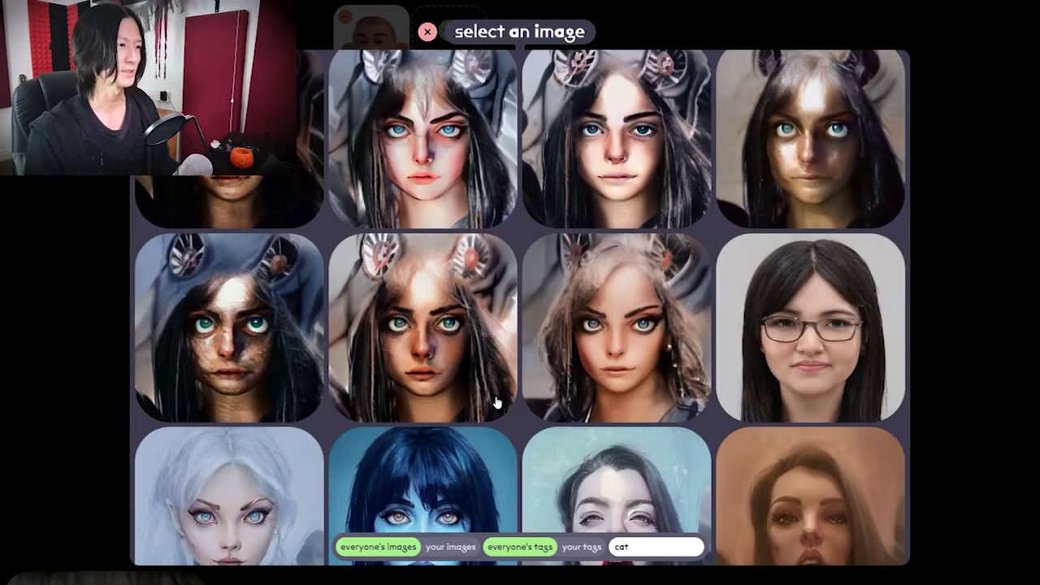
scroll(497, 402, down, 4)
scroll(496, 403, up, 5)
scroll(496, 404, down, 5)
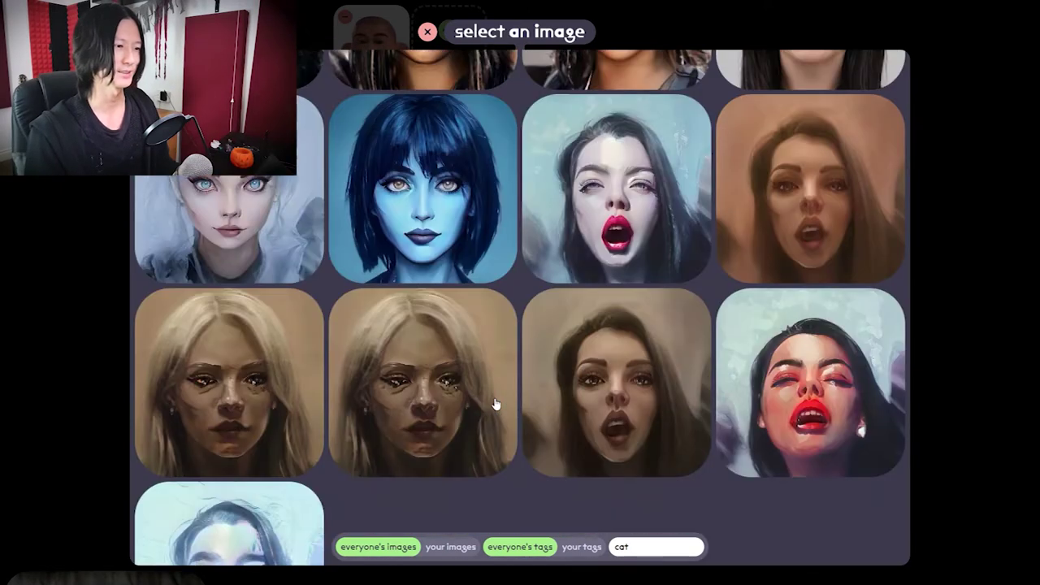
click(400, 377)
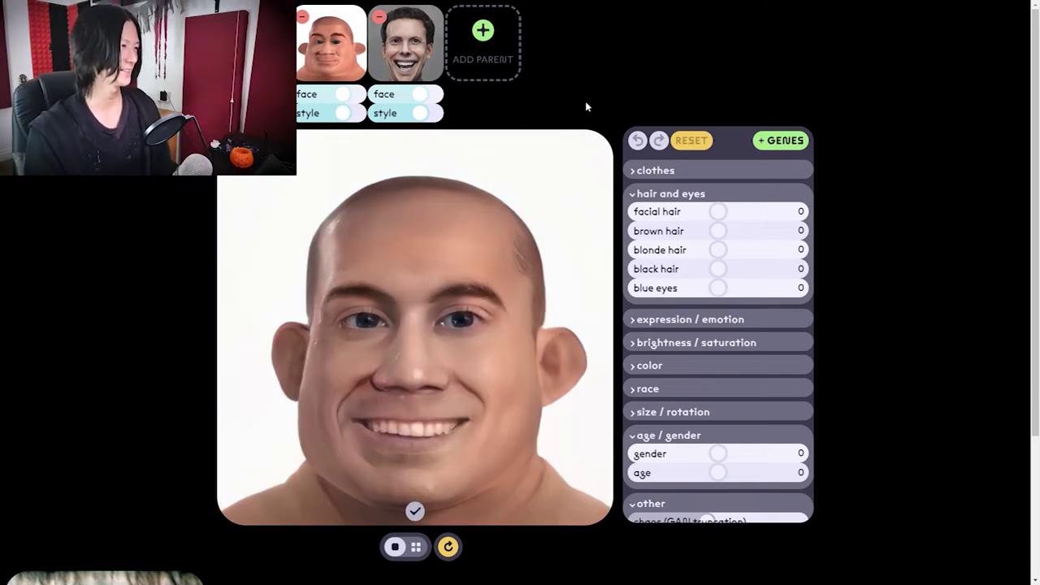
Push the bald face's style to full and set the grinning man's style to half
drag(339, 118, 358, 114)
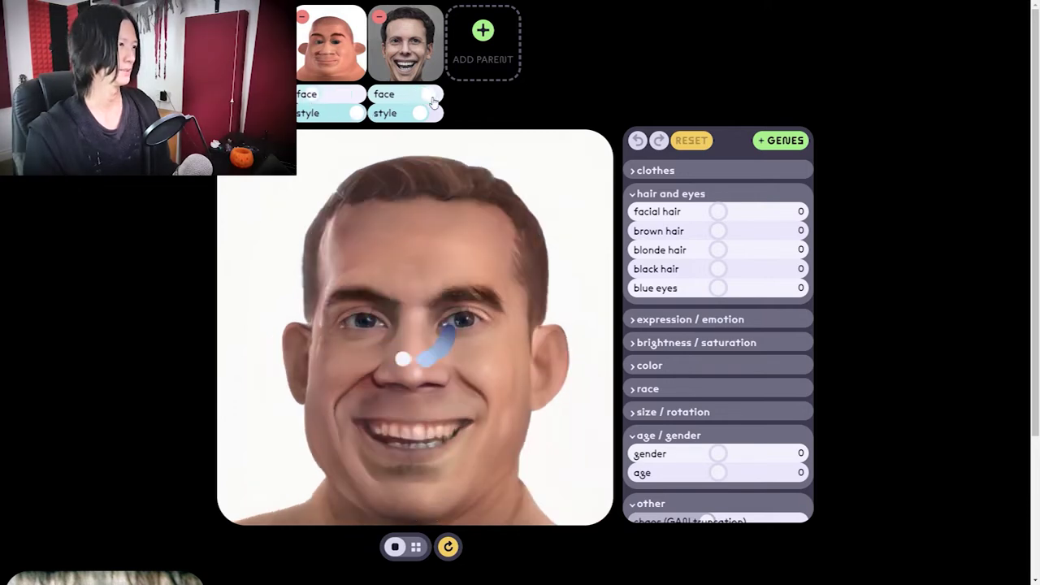
drag(396, 119, 374, 115)
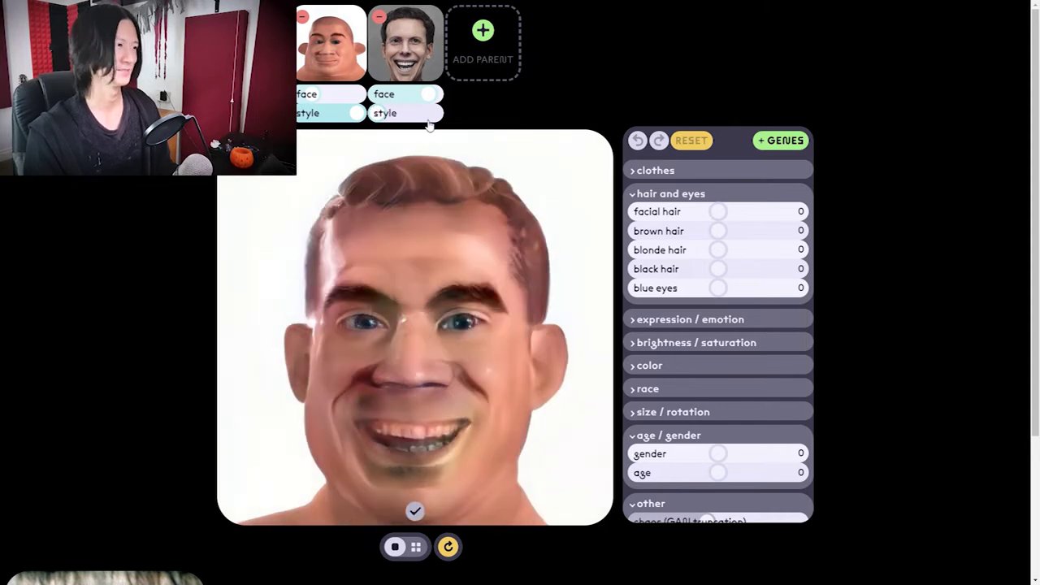
click(407, 117)
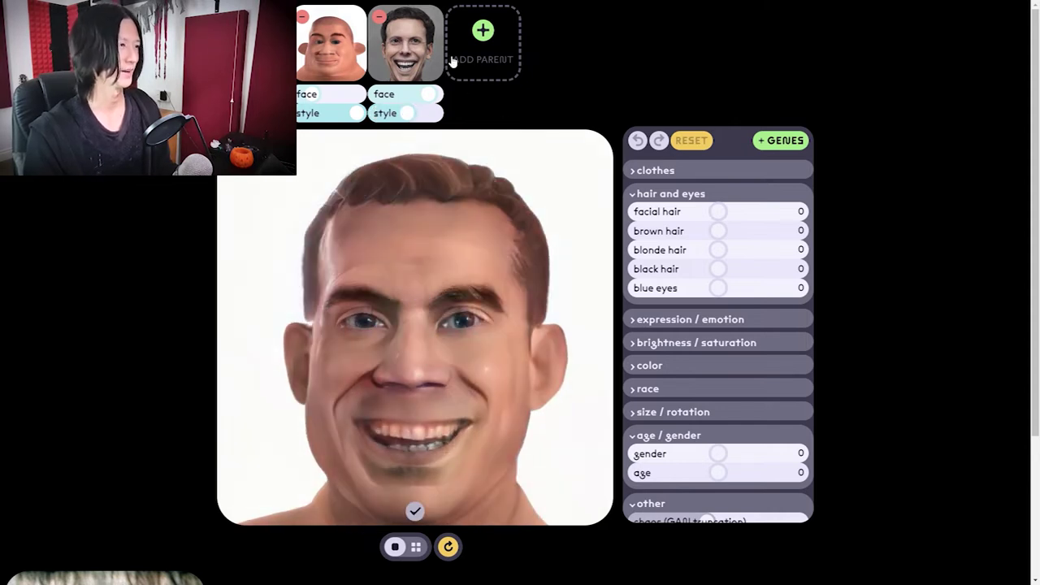
Add the bloody zombie face as a style-only parent, then remove the bald cartoon parent
click(480, 52)
scroll(709, 325, down, 5)
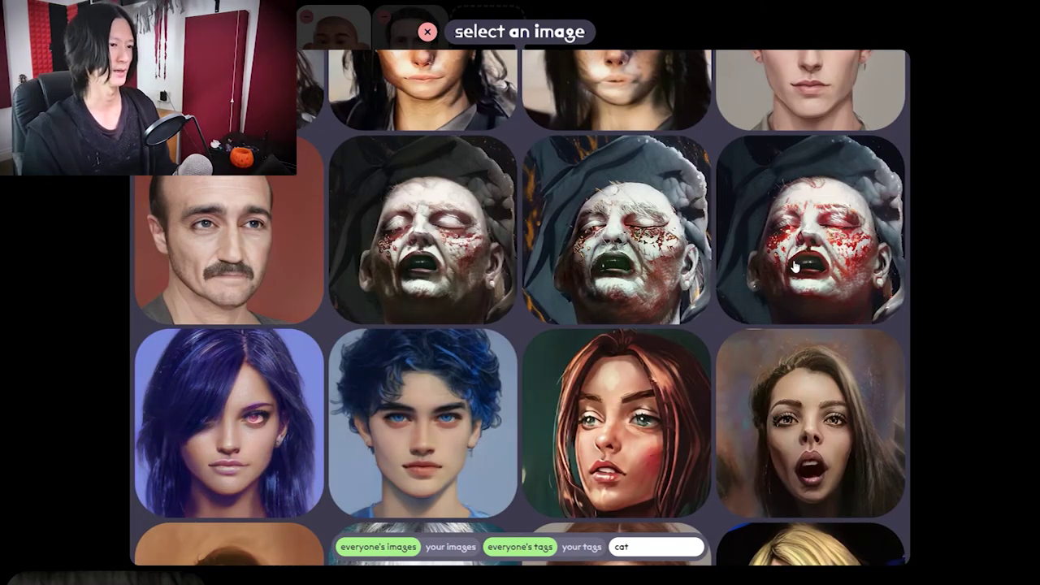
scroll(714, 266, down, 4)
scroll(712, 262, up, 4)
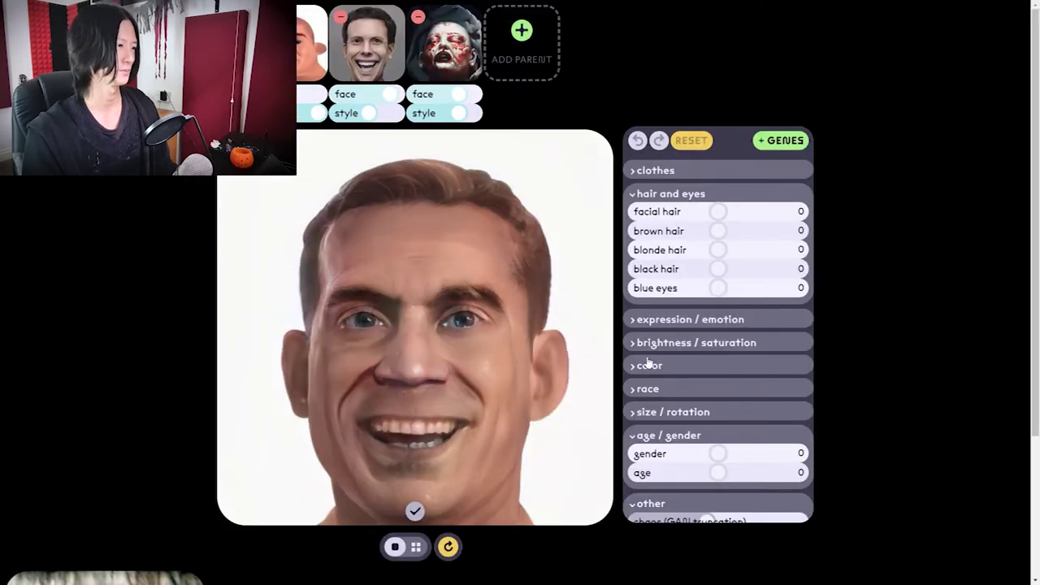
drag(460, 113, 415, 94)
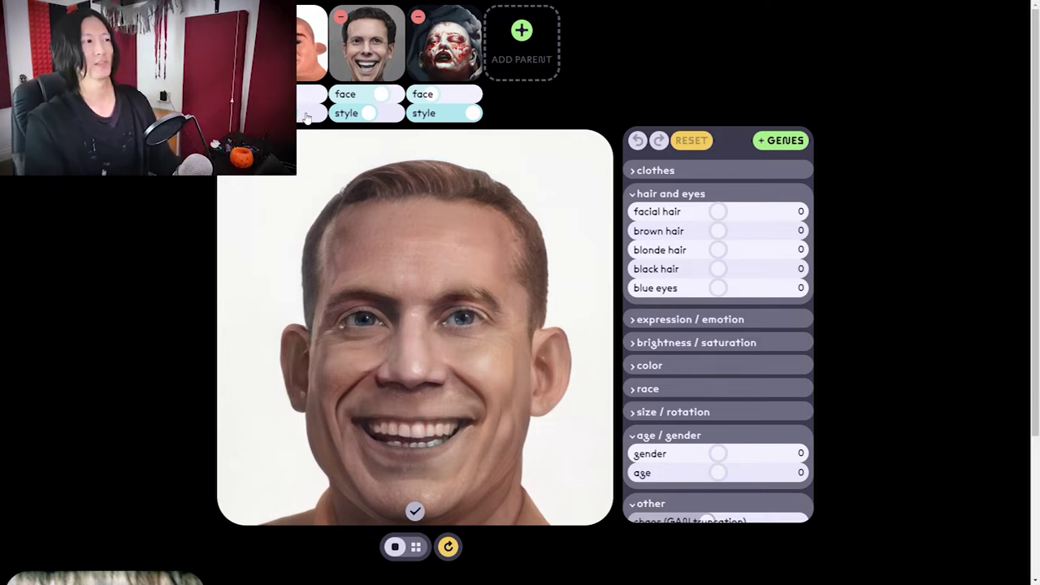
mouse_move(284, 41)
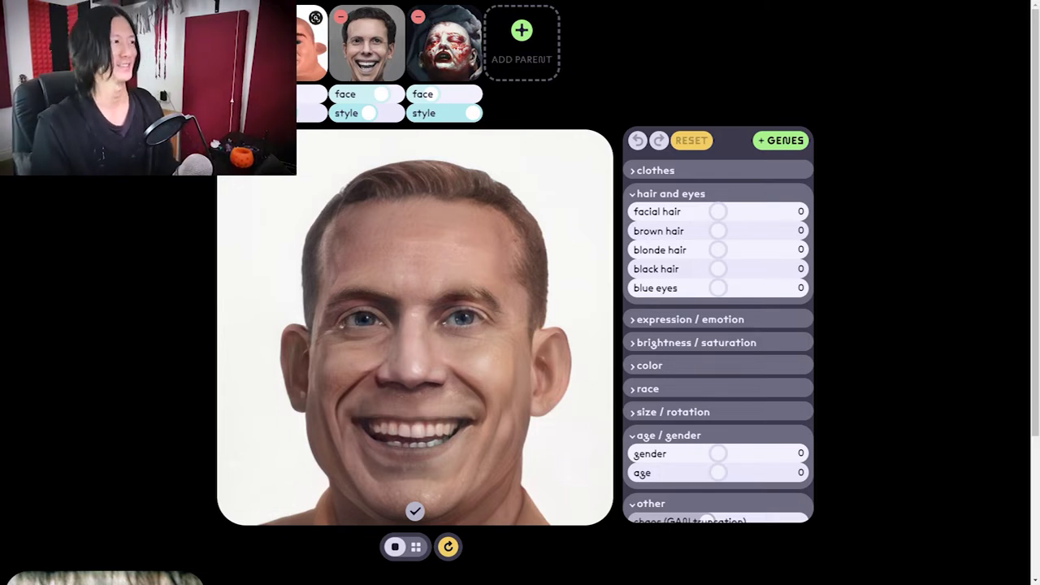
click(314, 16)
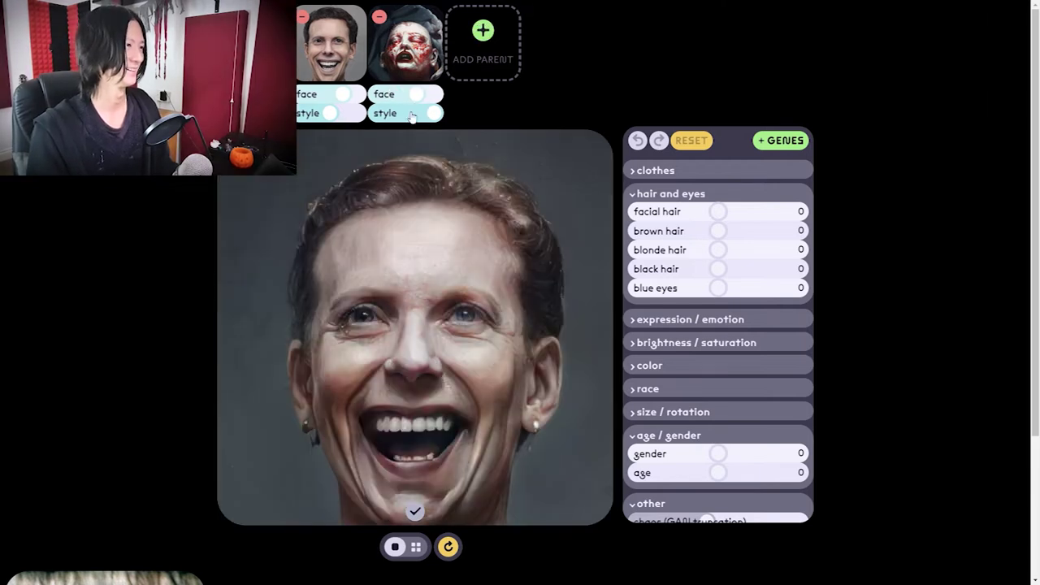
Blend the zombie's face and style fully, then set mouth open 72 and eyes open 64
click(434, 95)
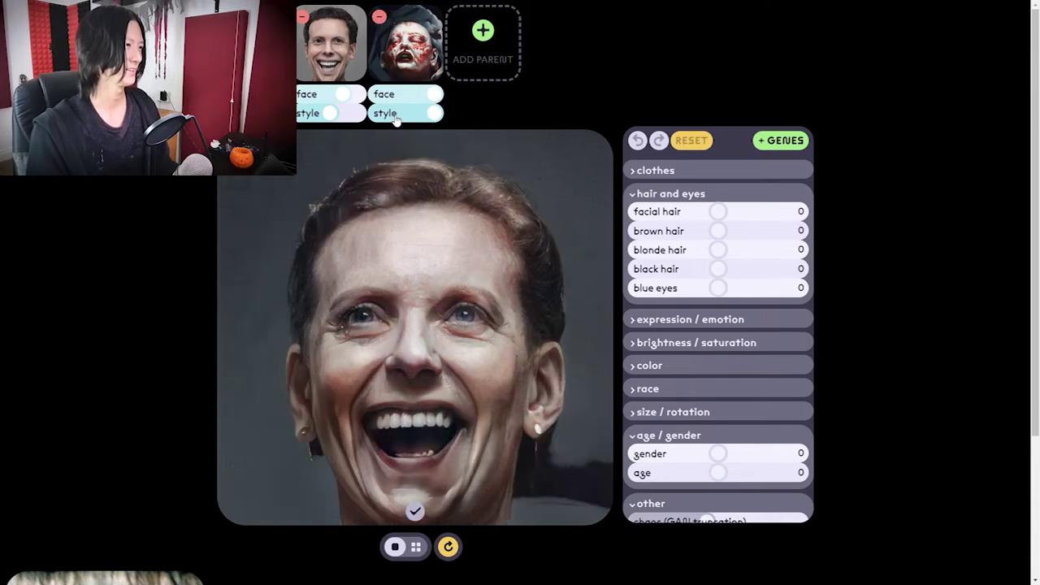
click(390, 116)
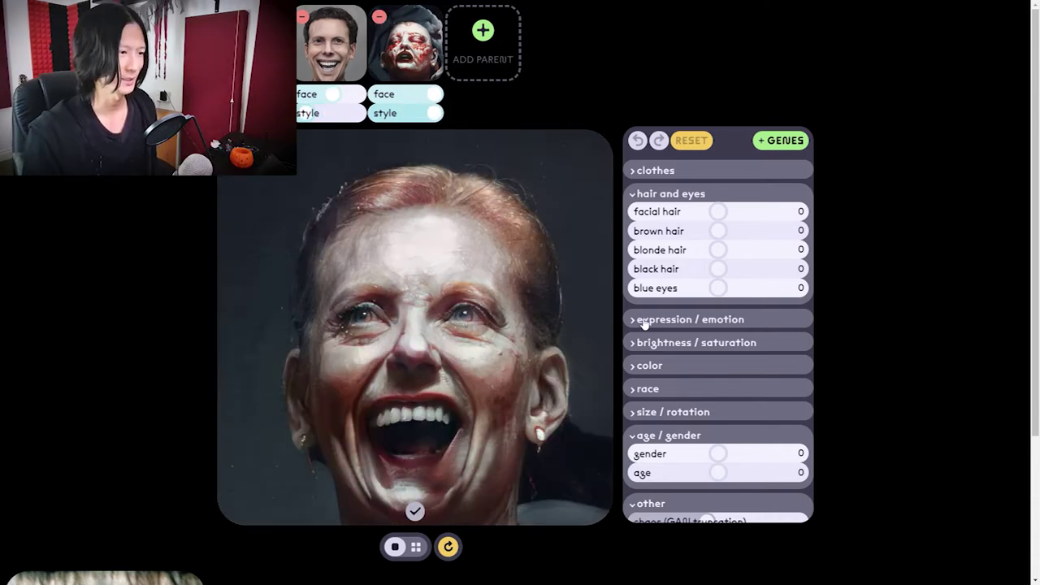
click(648, 318)
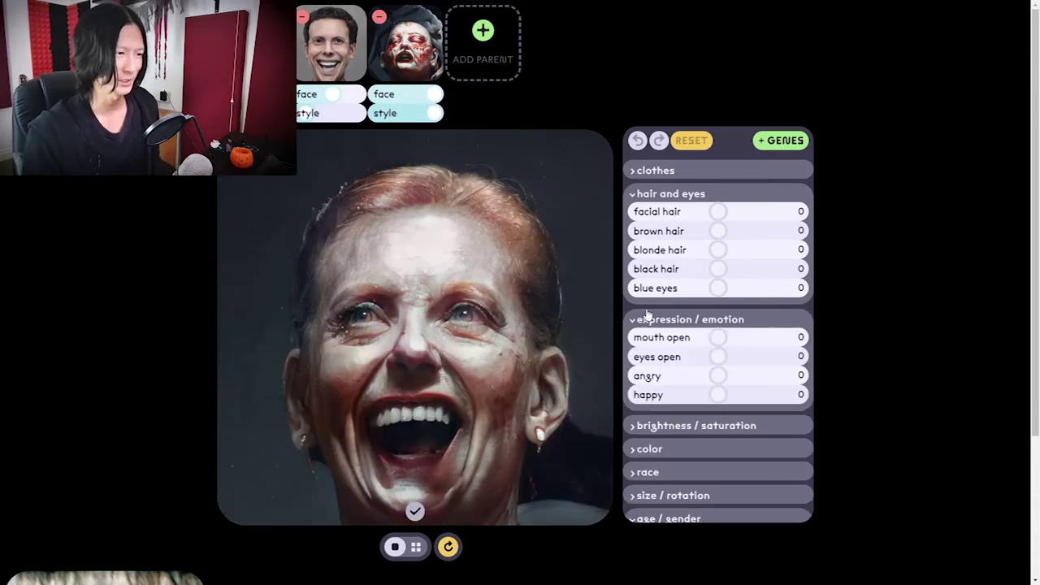
click(778, 343)
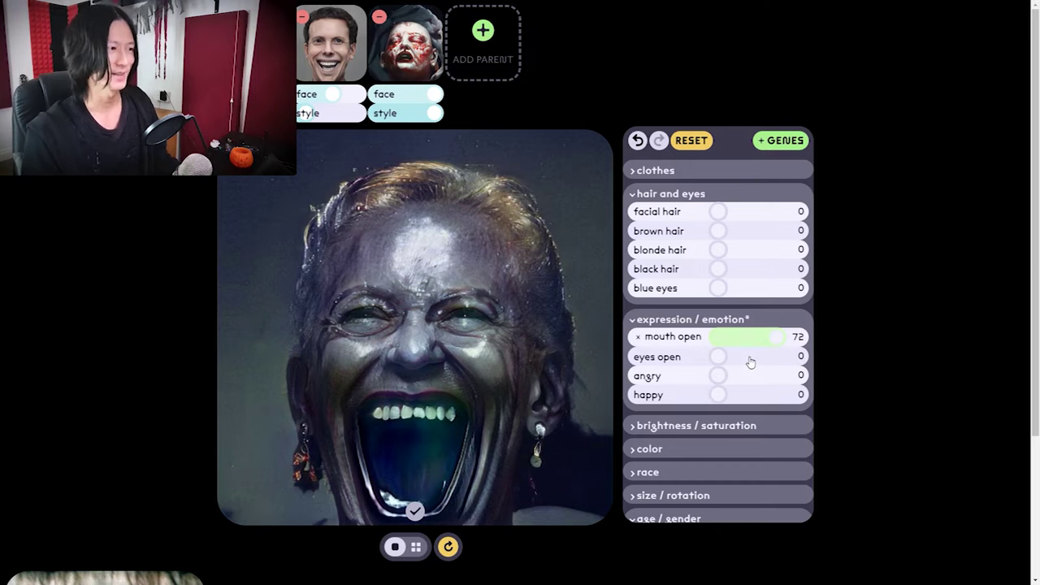
drag(761, 365, 768, 360)
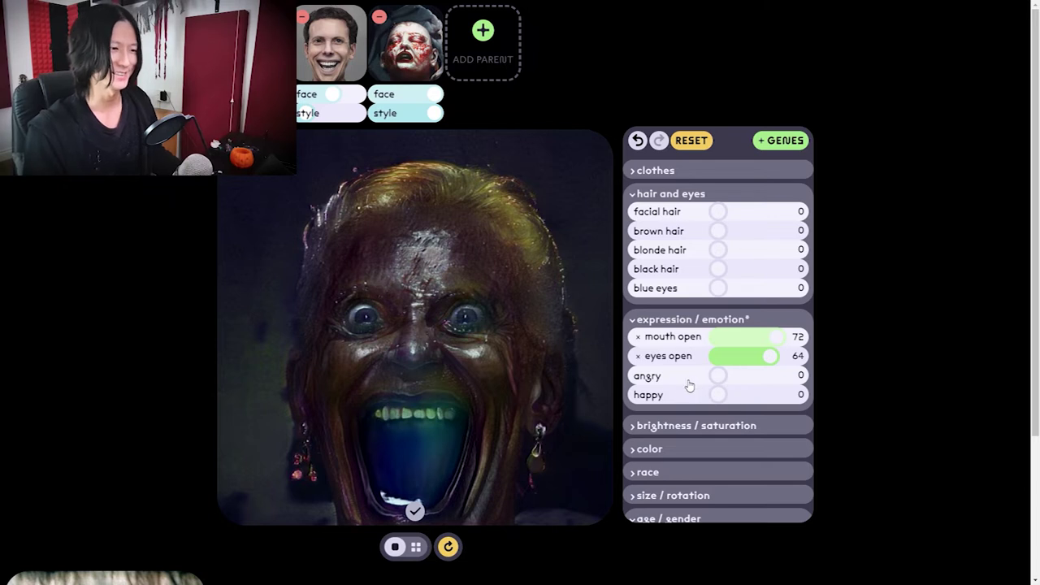
Set the emotion sliders to angry 28 and happy -53 for a grimmer face
click(652, 381)
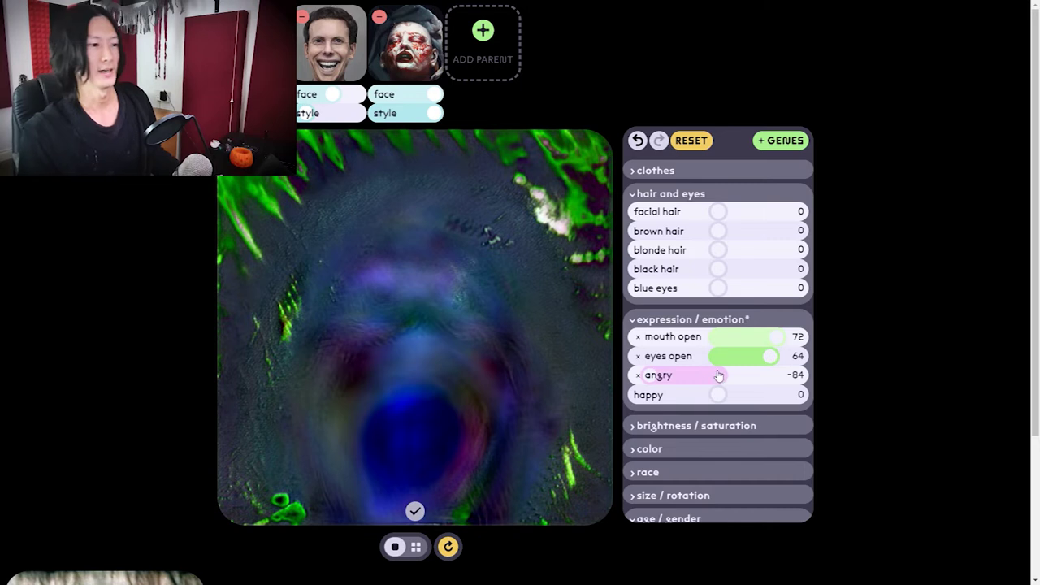
click(764, 378)
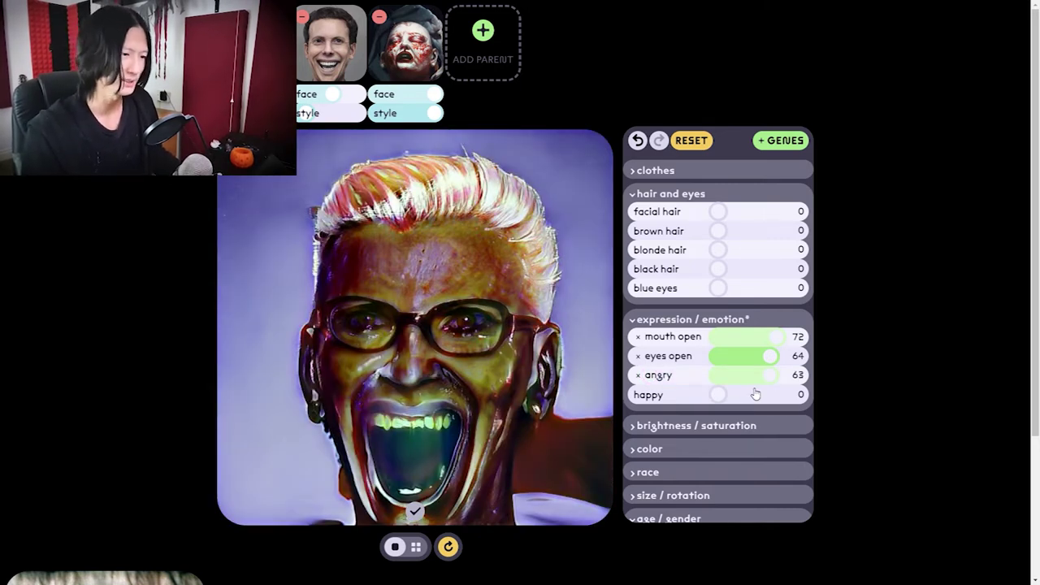
click(739, 380)
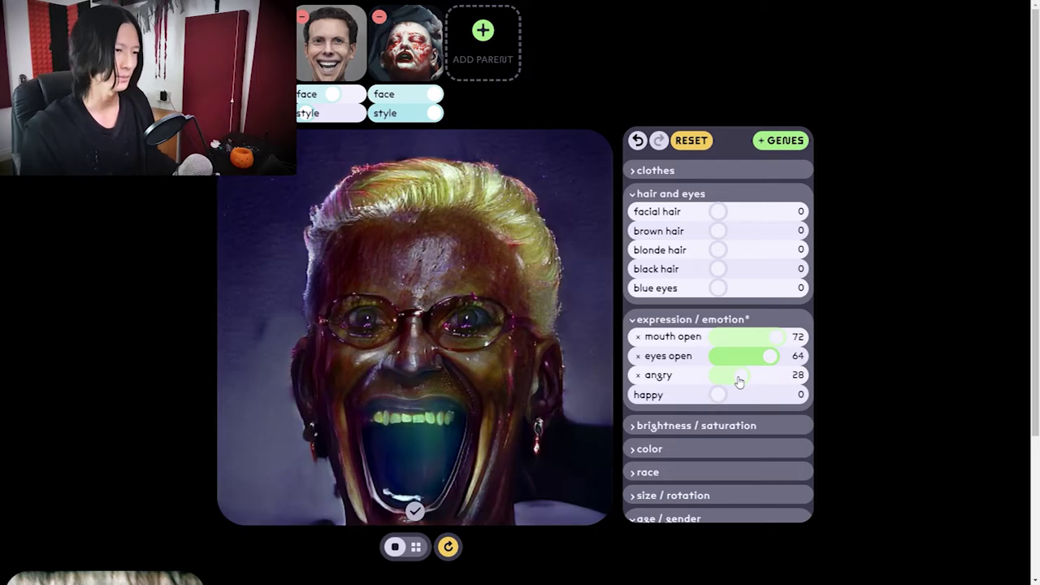
click(646, 396)
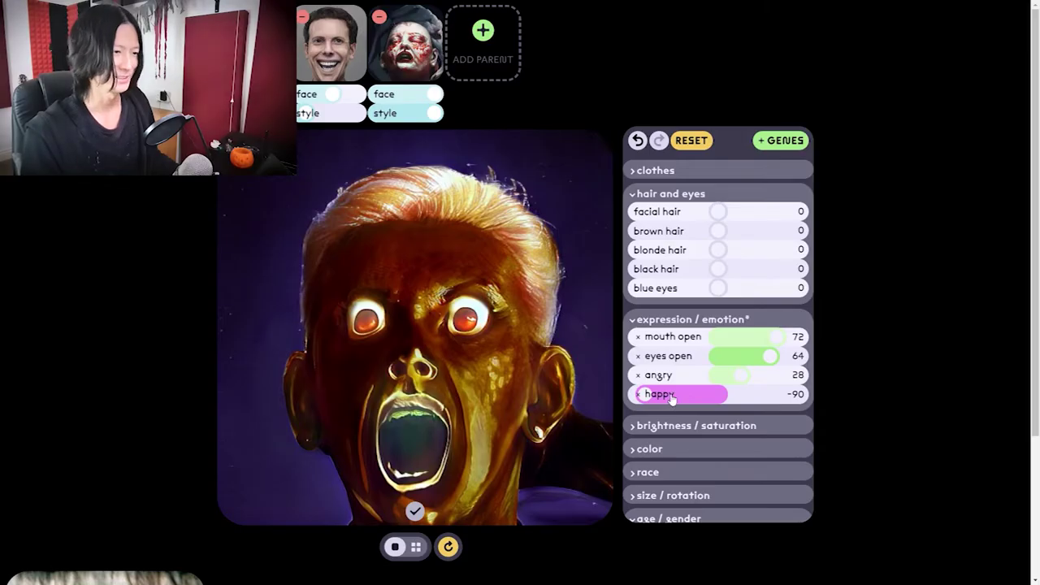
click(770, 396)
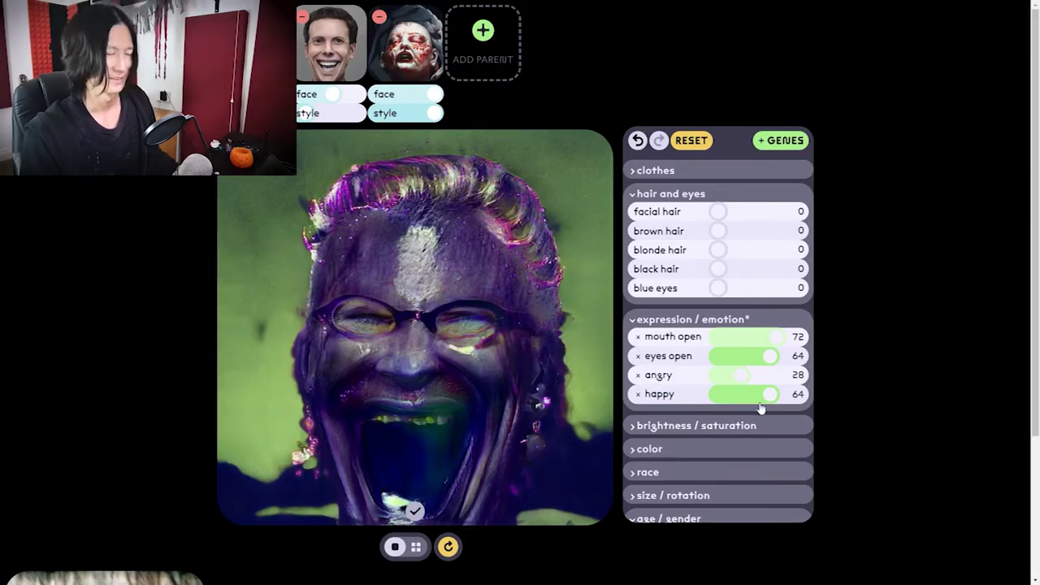
click(751, 399)
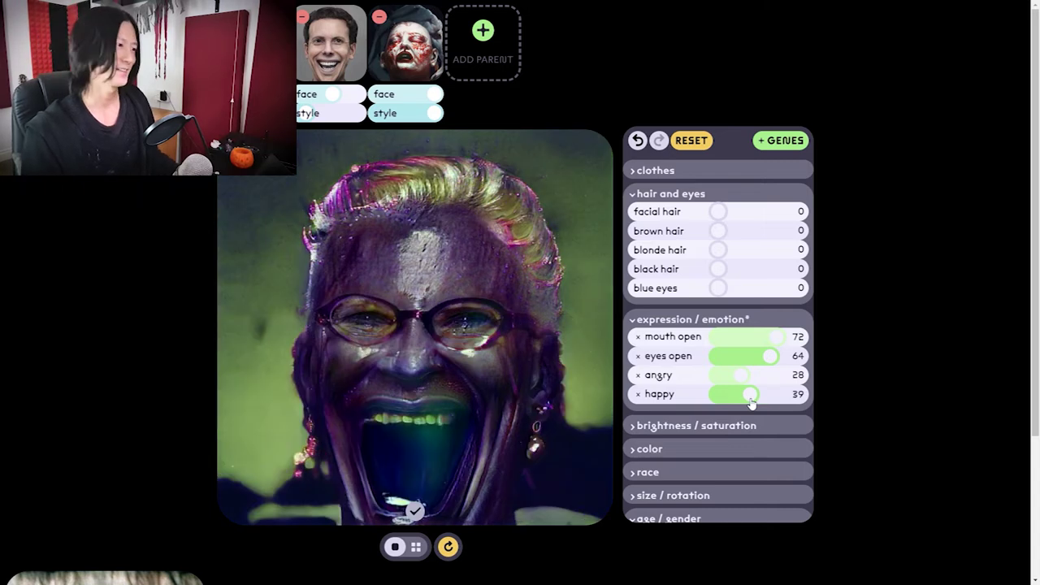
click(677, 395)
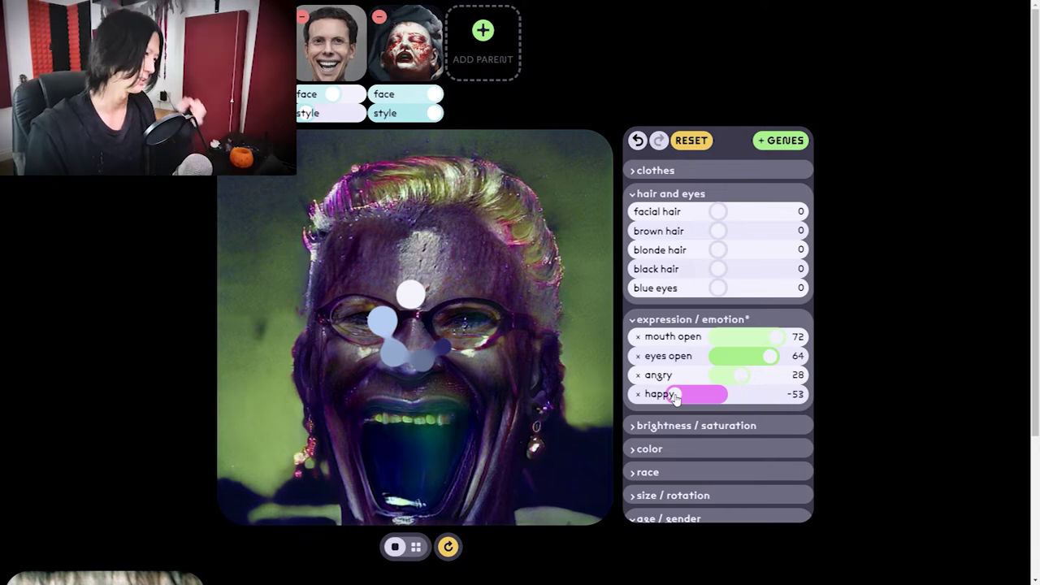
scroll(747, 340, down, 3)
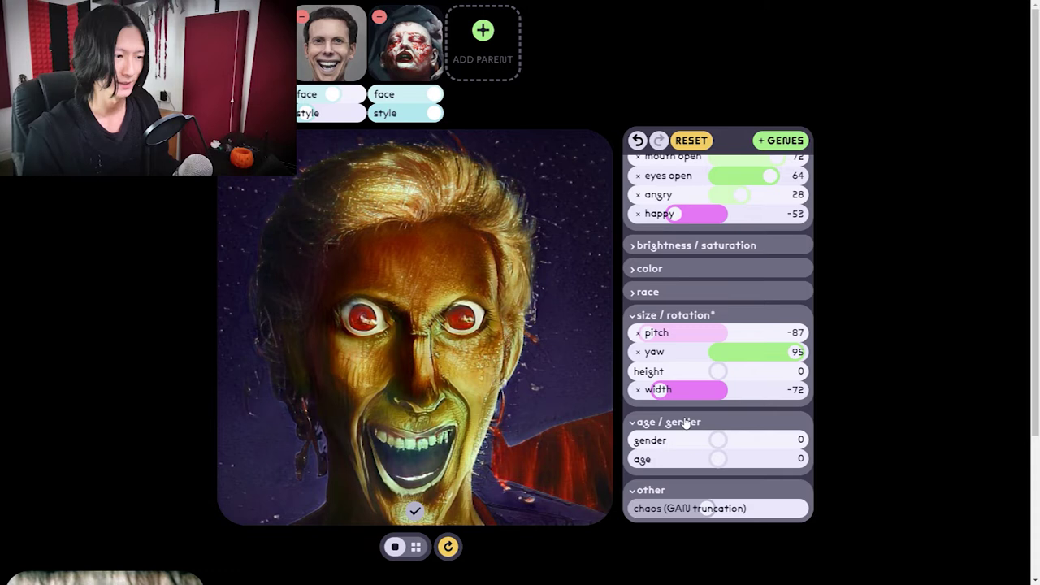
Try aging the face into an old person, then return age to neutral
drag(697, 459, 735, 460)
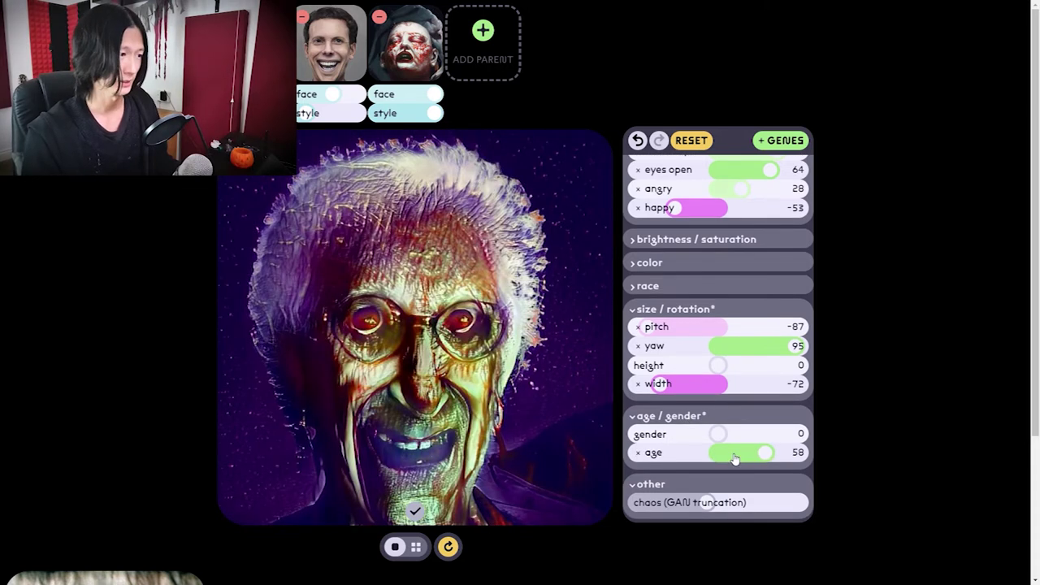
click(717, 453)
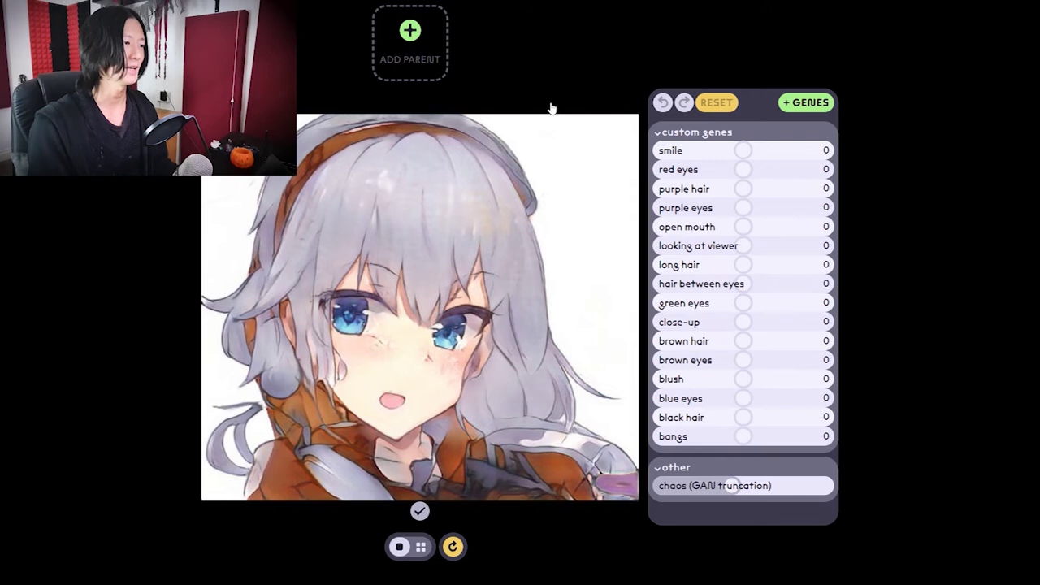
Open the anime girl's mouth, give her red eyes, and add the orange-haired portrait as parent
drag(744, 227, 786, 228)
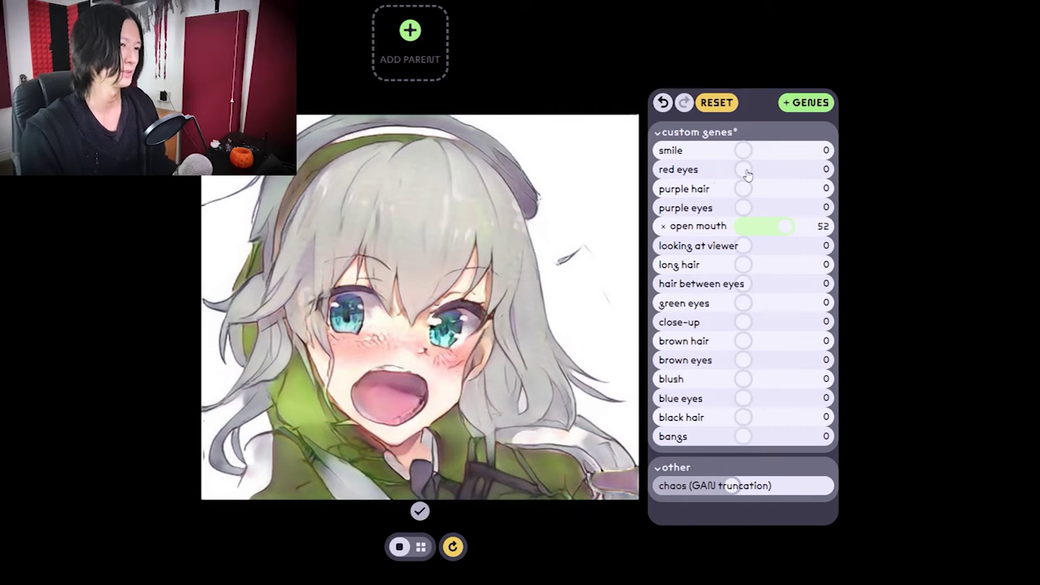
click(810, 173)
click(410, 42)
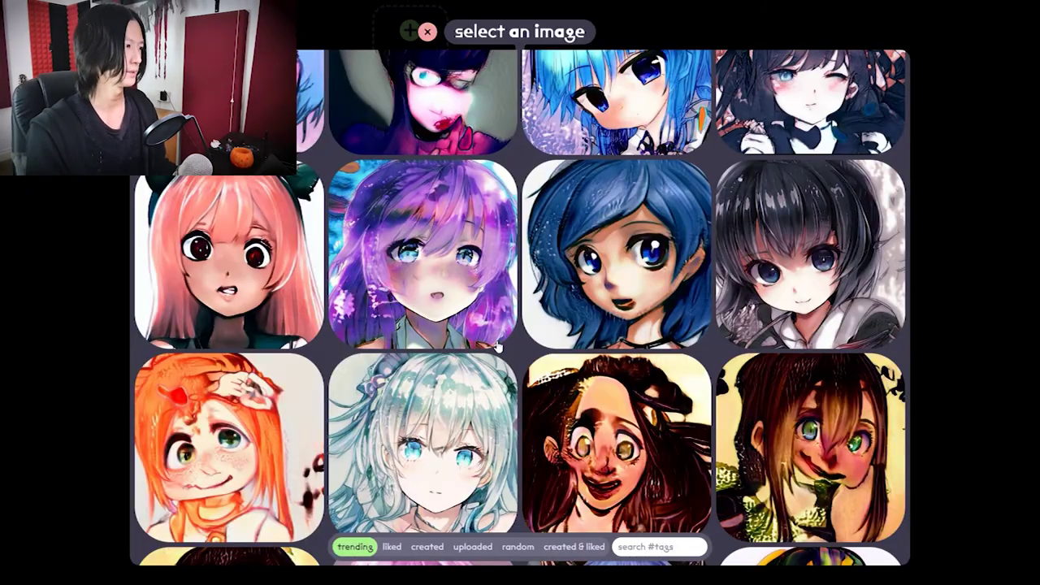
scroll(499, 347, down, 2)
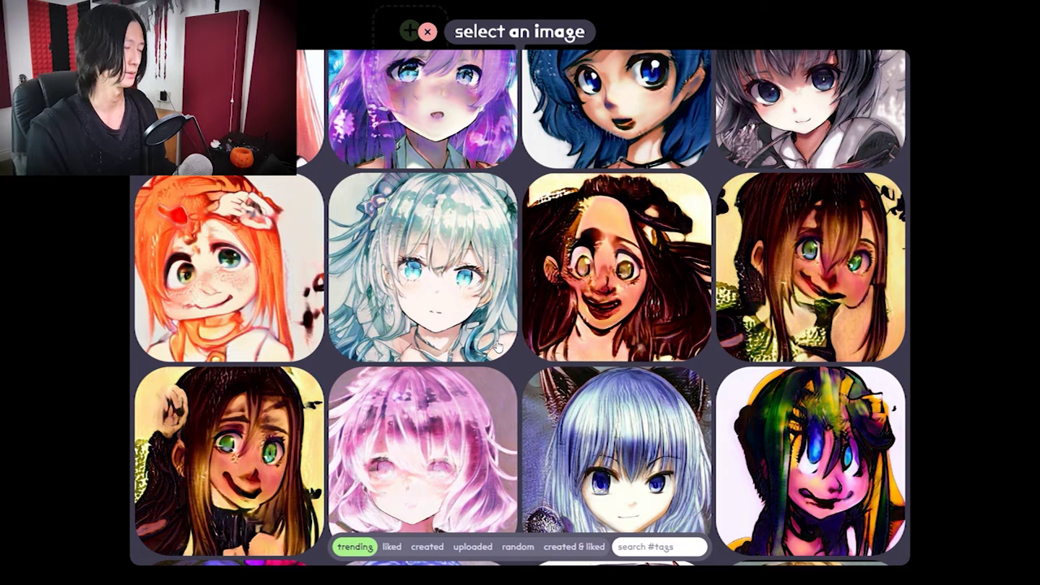
scroll(529, 392, down, 3)
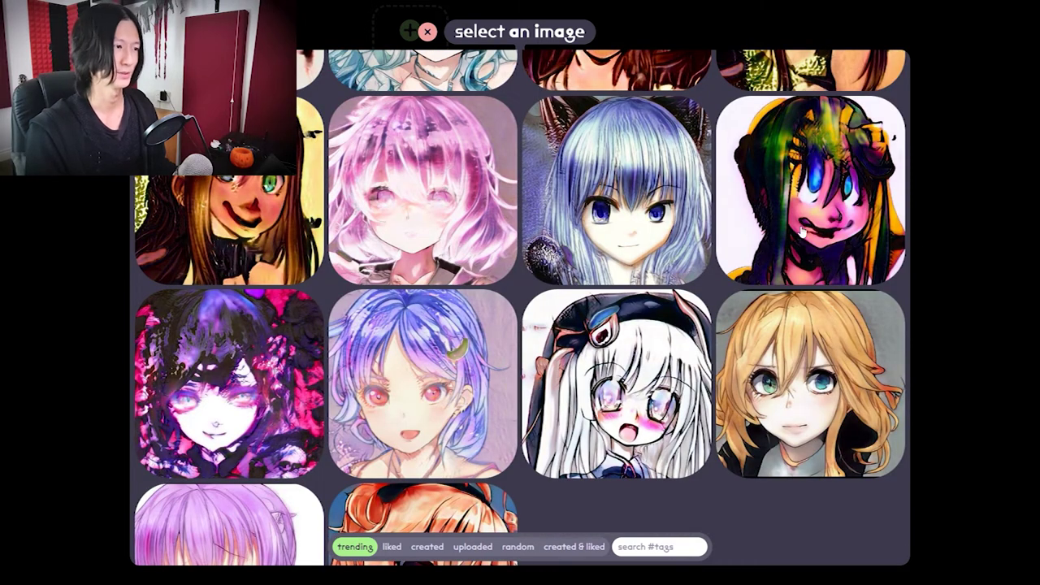
scroll(577, 317, down, 2)
scroll(577, 316, down, 1)
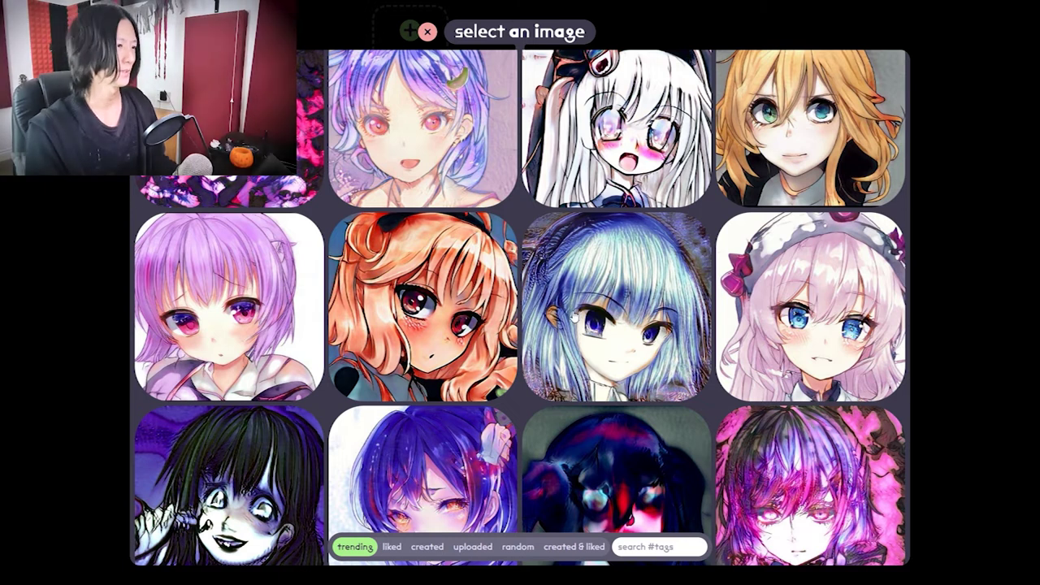
click(477, 323)
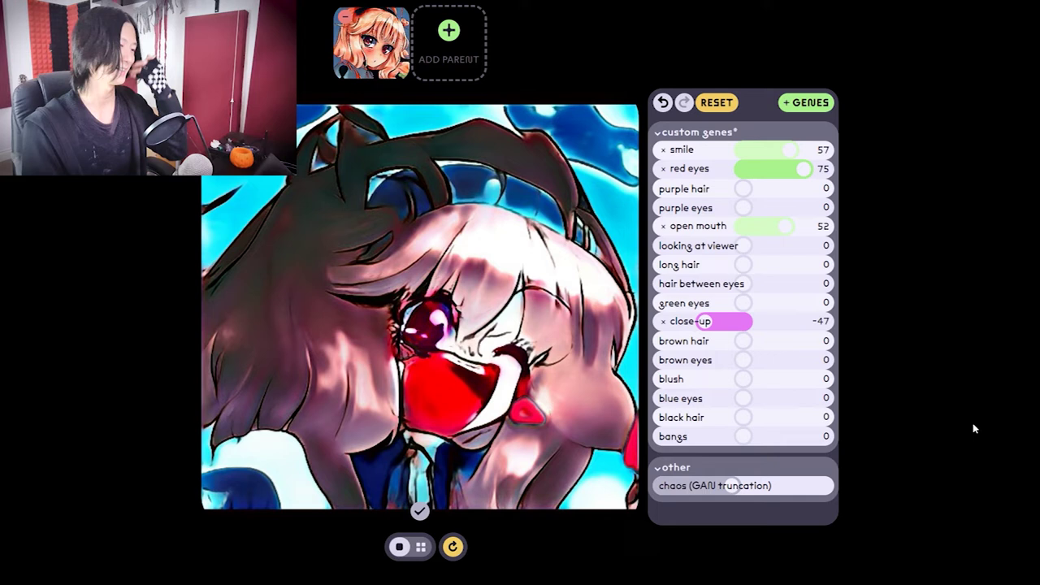
Bring up the image picker again and browse the anime portraits for another parent
click(449, 40)
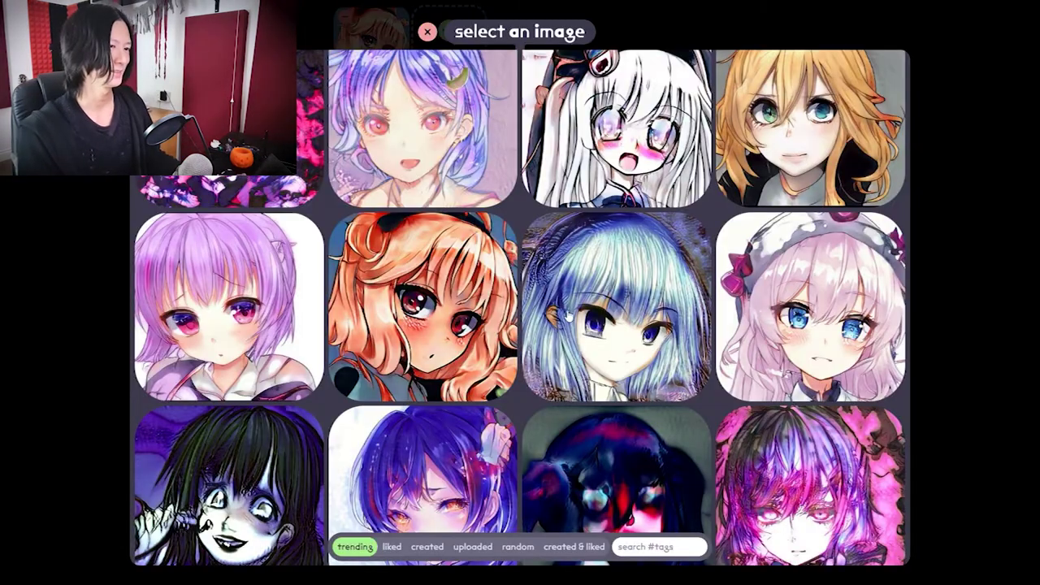
scroll(569, 315, down, 3)
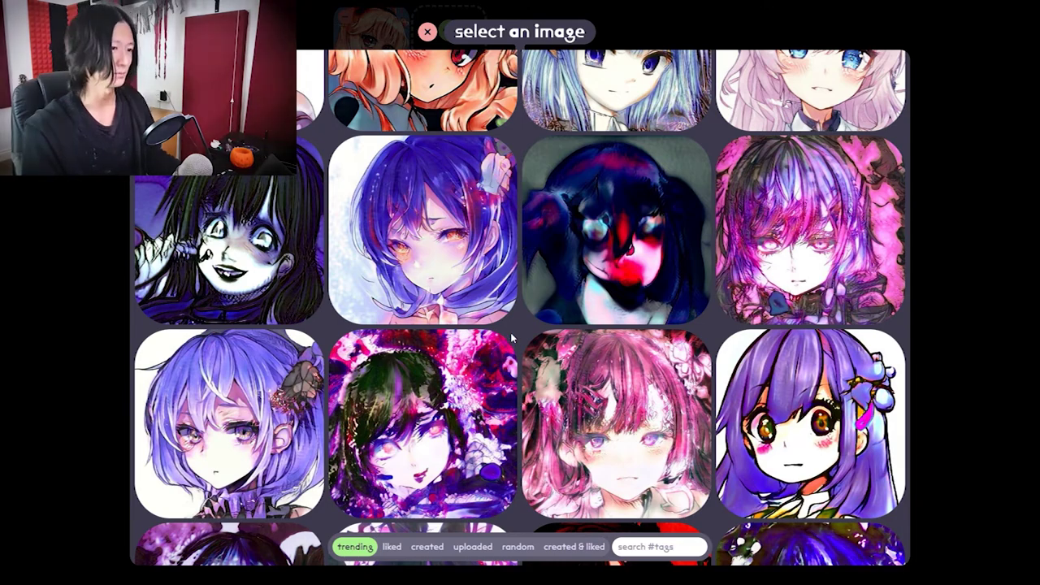
scroll(512, 340, down, 2)
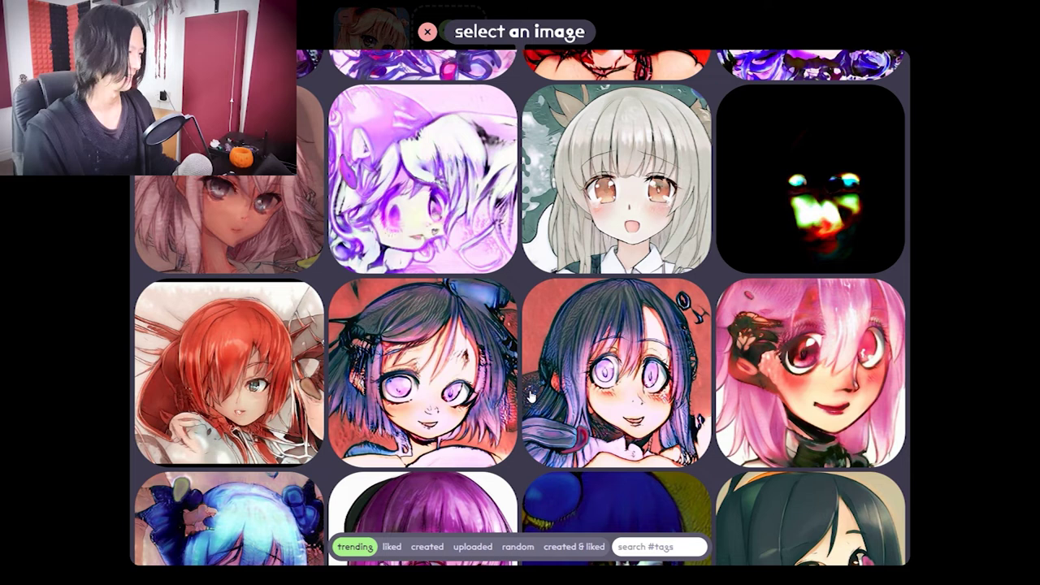
scroll(517, 398, down, 2)
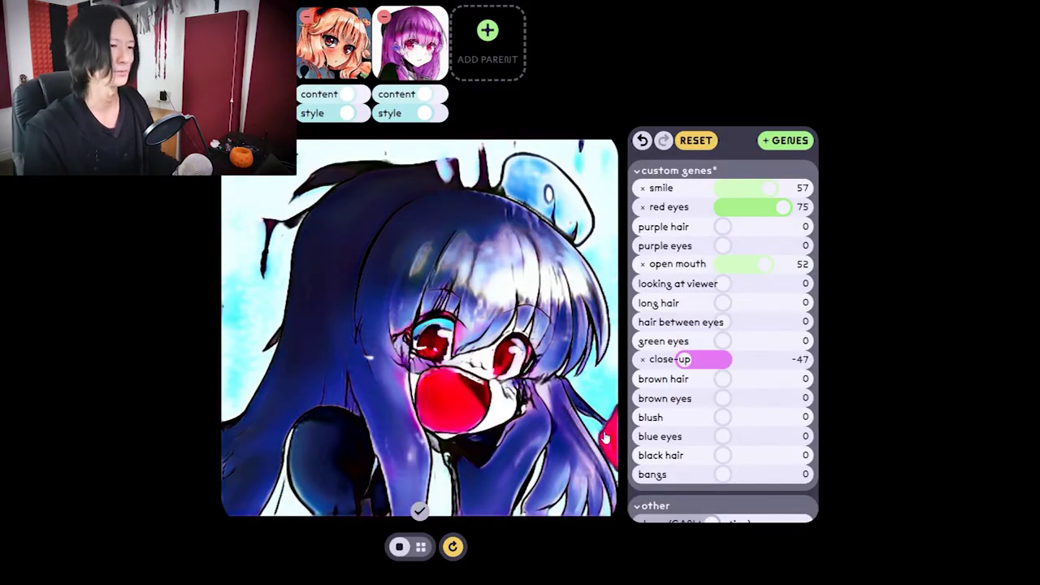
Set open mouth -76, smile -57, blush 26, long hair -88, then show four variants with purple hair
click(662, 266)
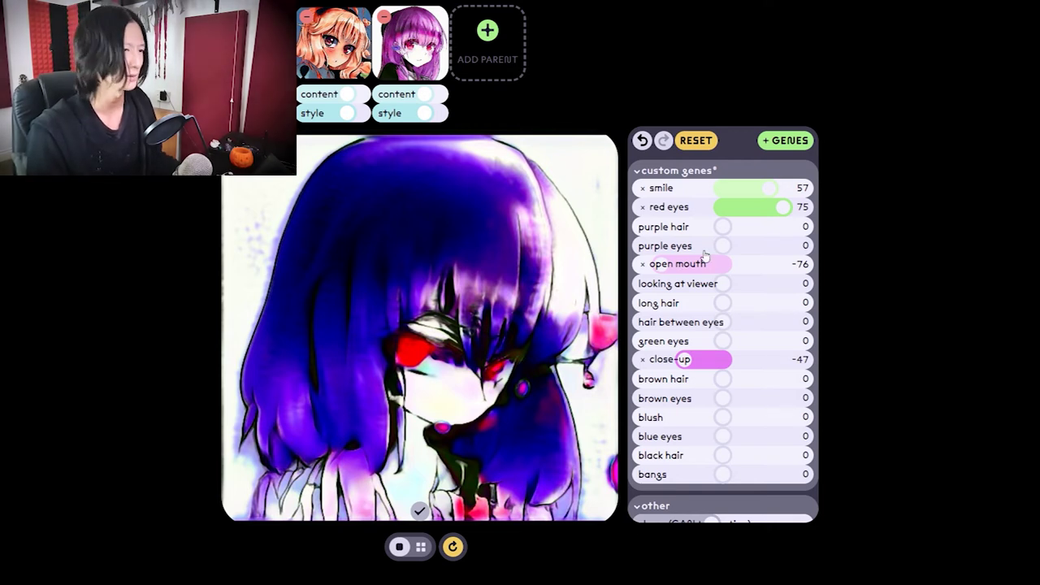
drag(769, 188, 722, 190)
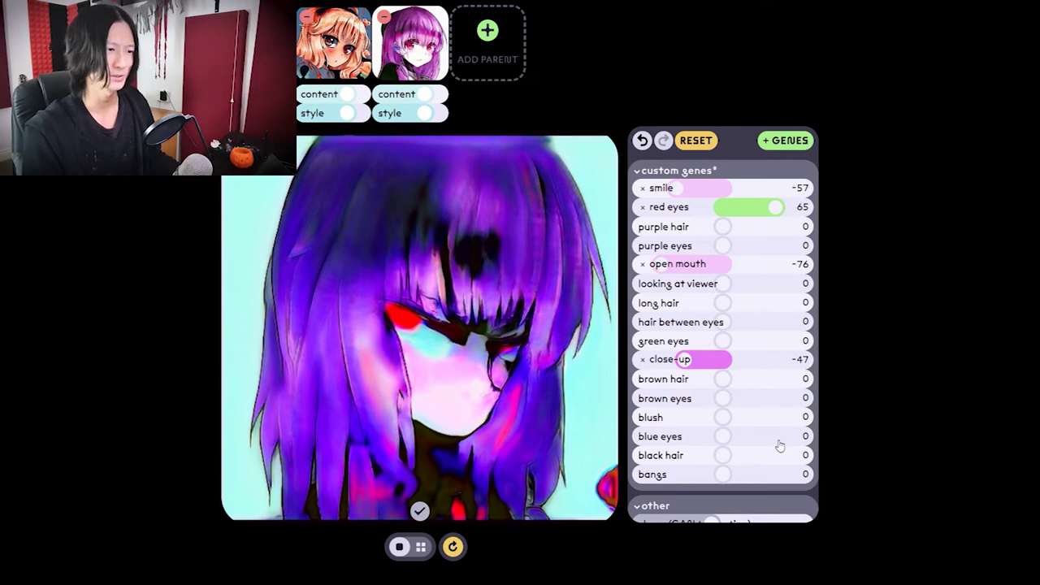
drag(739, 422, 746, 425)
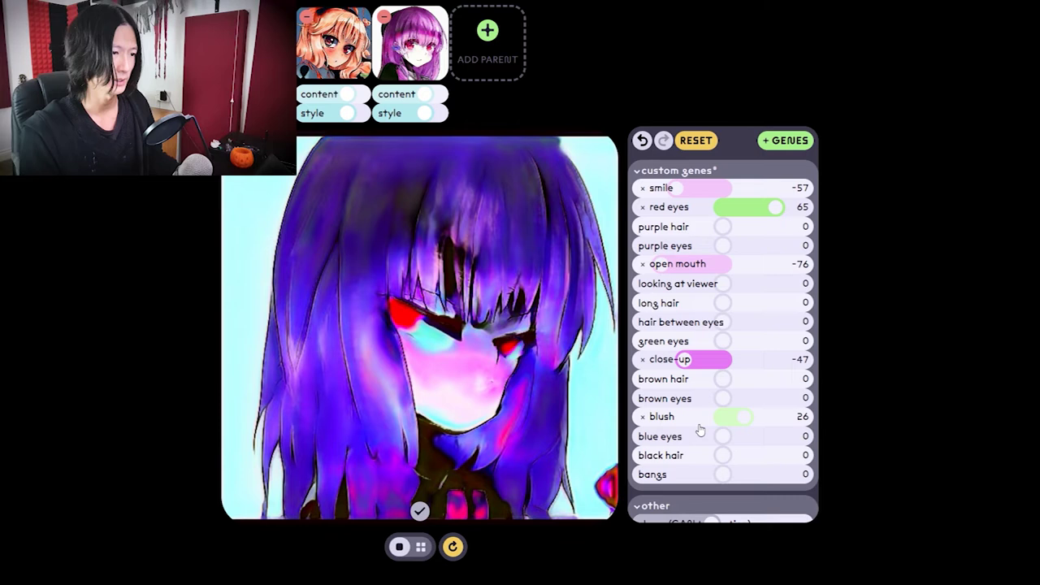
click(666, 305)
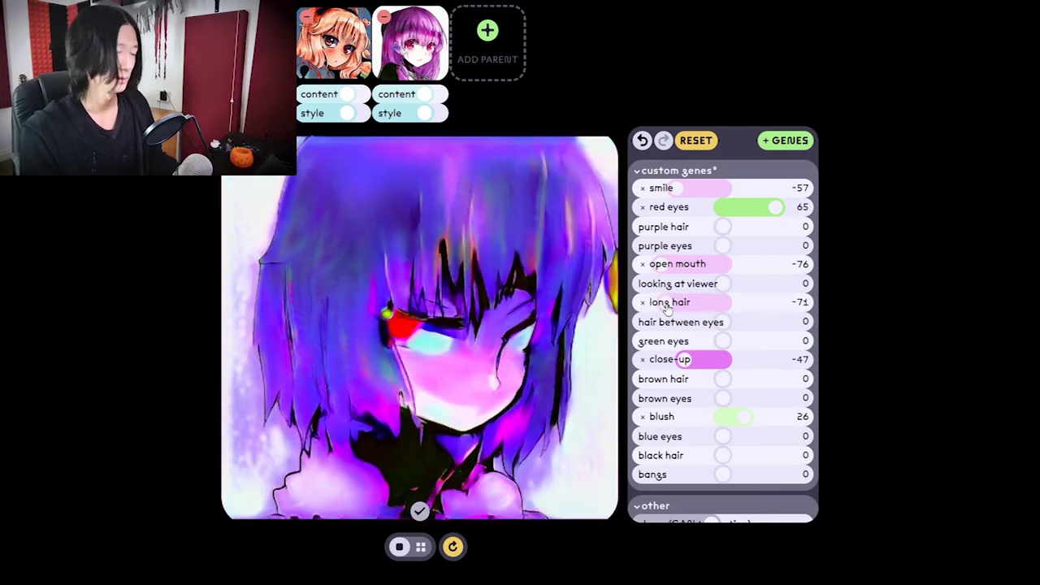
click(653, 310)
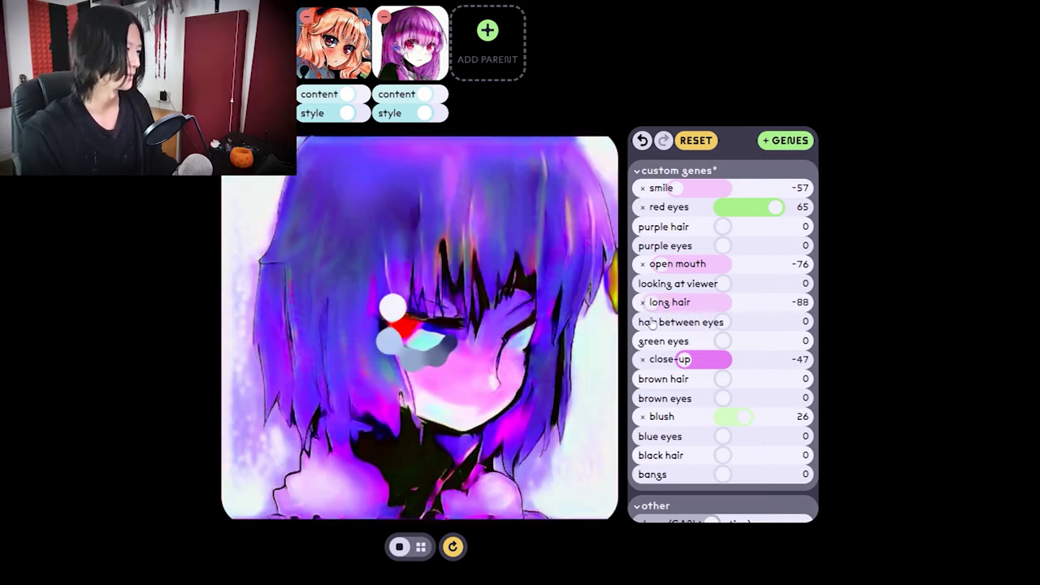
click(415, 547)
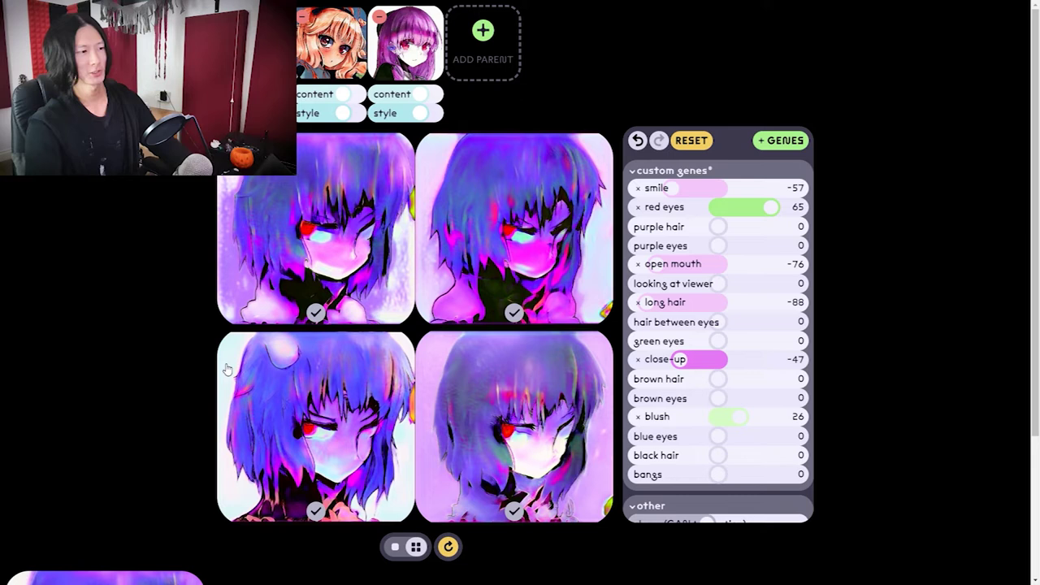
click(236, 343)
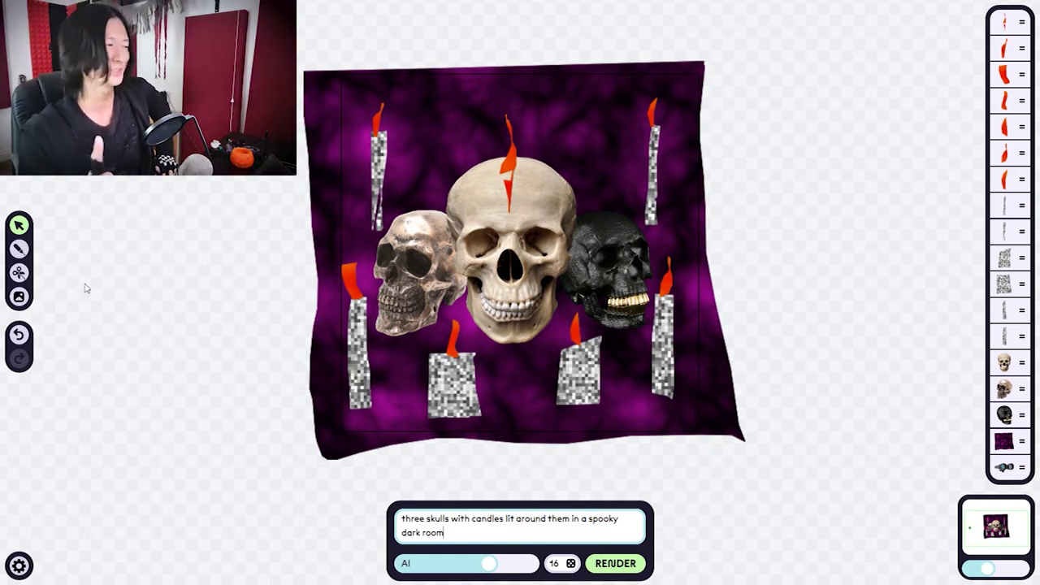
Draw a dark brown tabletop under the skulls, add 'on a wooden floor' to the prompt, and render
click(19, 249)
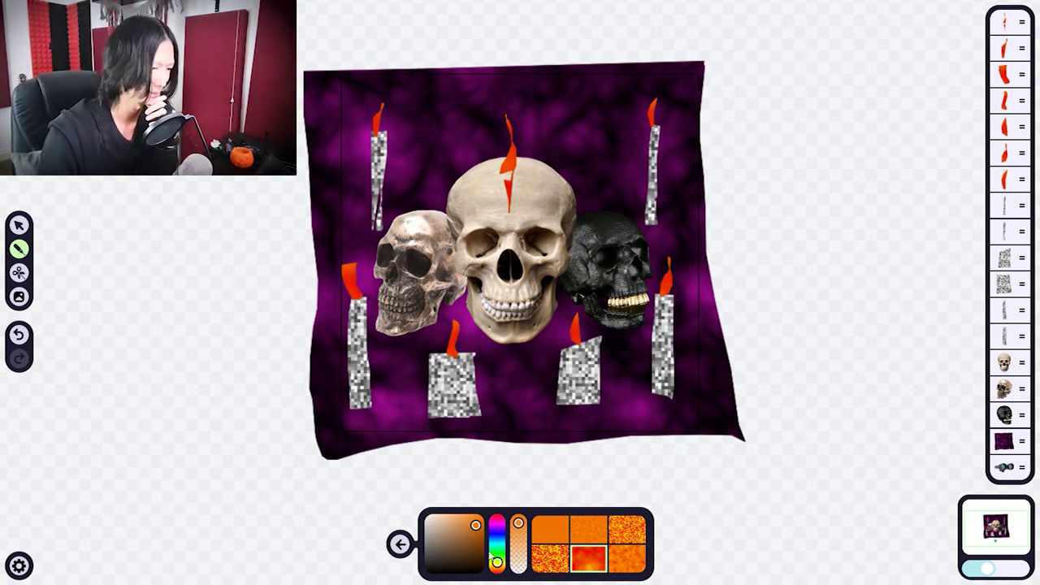
click(467, 554)
mouse_move(327, 462)
mouse_down()
mouse_move(340, 312)
mouse_move(456, 303)
mouse_move(688, 303)
mouse_move(704, 318)
mouse_move(729, 440)
mouse_up()
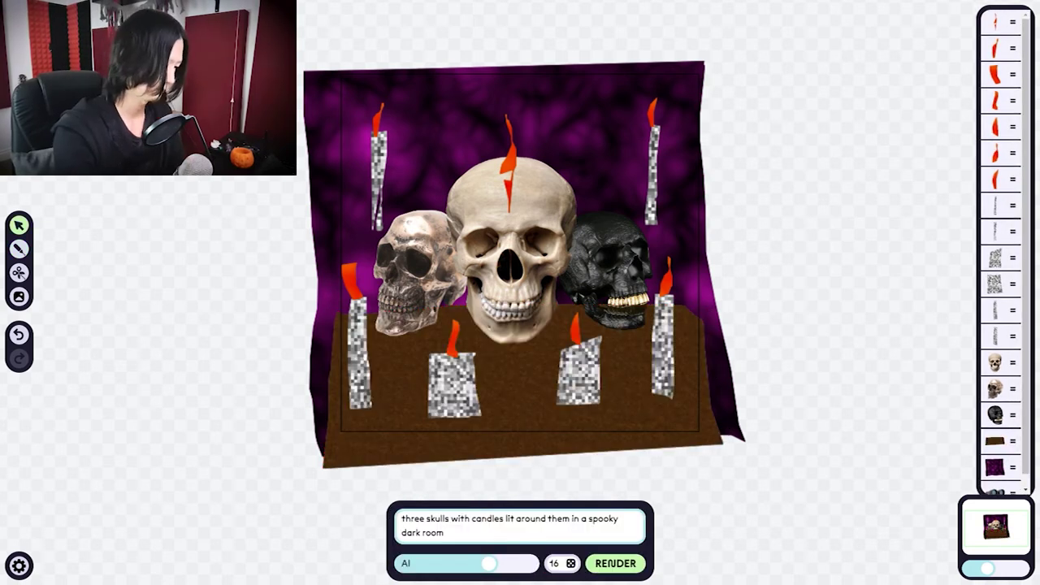
text(n a wooden floor)
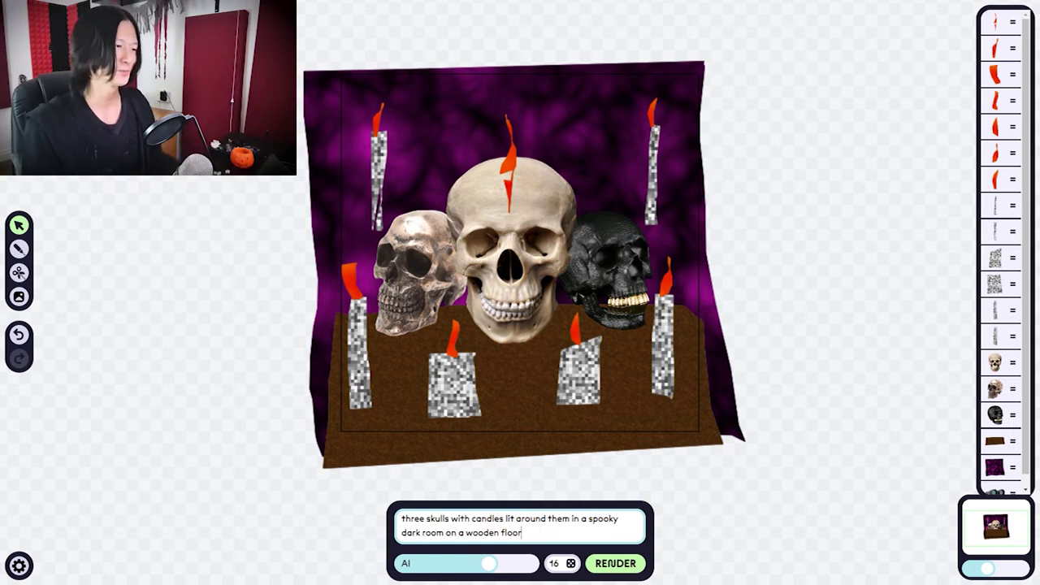
click(616, 563)
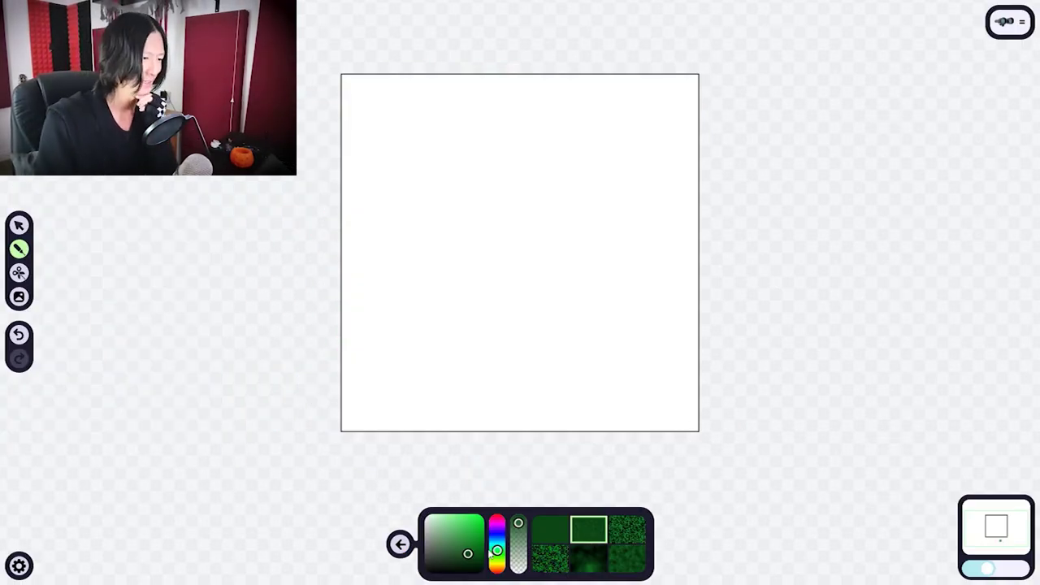
Cover the canvas with a dark blue background shape, then pick a light colour with grey noise texture
click(497, 538)
drag(338, 435, 338, 81)
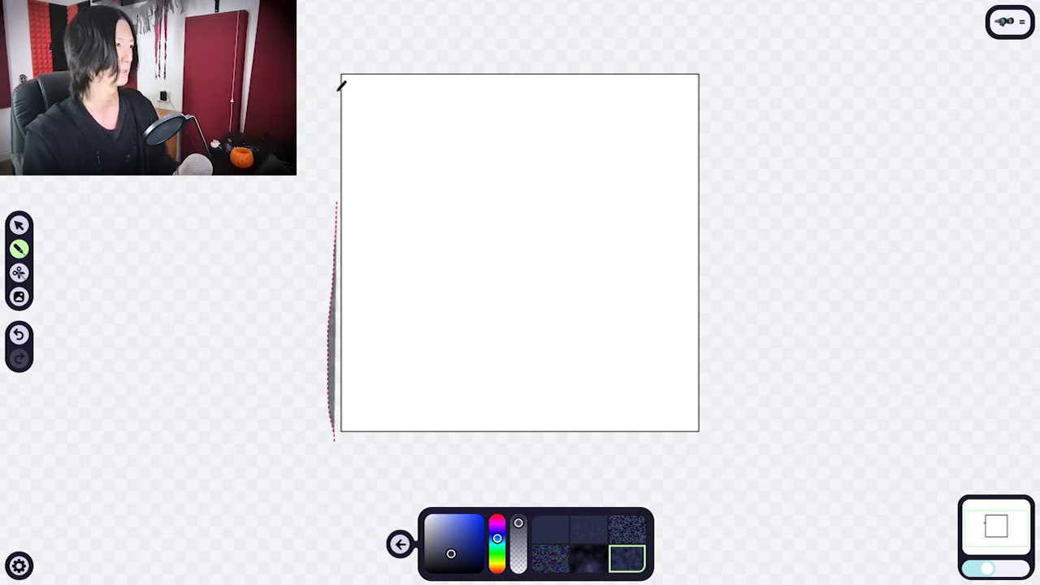
mouse_move(489, 69)
mouse_down()
mouse_move(732, 77)
mouse_move(694, 183)
mouse_move(713, 449)
mouse_up()
mouse_move(713, 77)
mouse_down()
mouse_move(700, 253)
mouse_move(726, 462)
mouse_up()
mouse_move(513, 453)
mouse_down()
mouse_move(339, 144)
mouse_move(375, 35)
mouse_move(757, 69)
mouse_move(774, 140)
mouse_move(727, 385)
mouse_up()
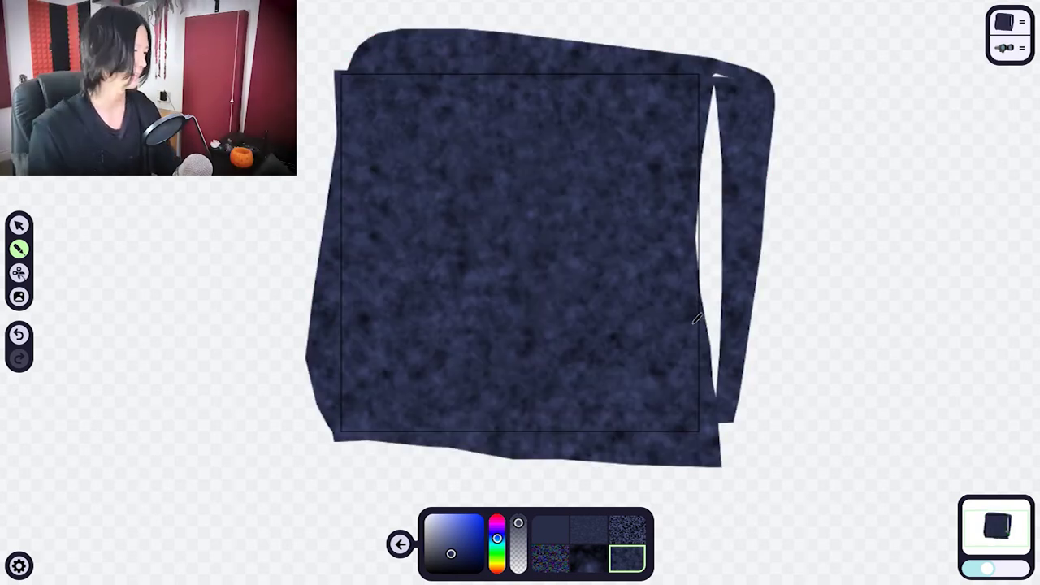
key(ctrl+z)
mouse_move(331, 67)
mouse_down()
mouse_move(326, 458)
mouse_move(699, 458)
mouse_move(734, 379)
mouse_move(728, 50)
mouse_up()
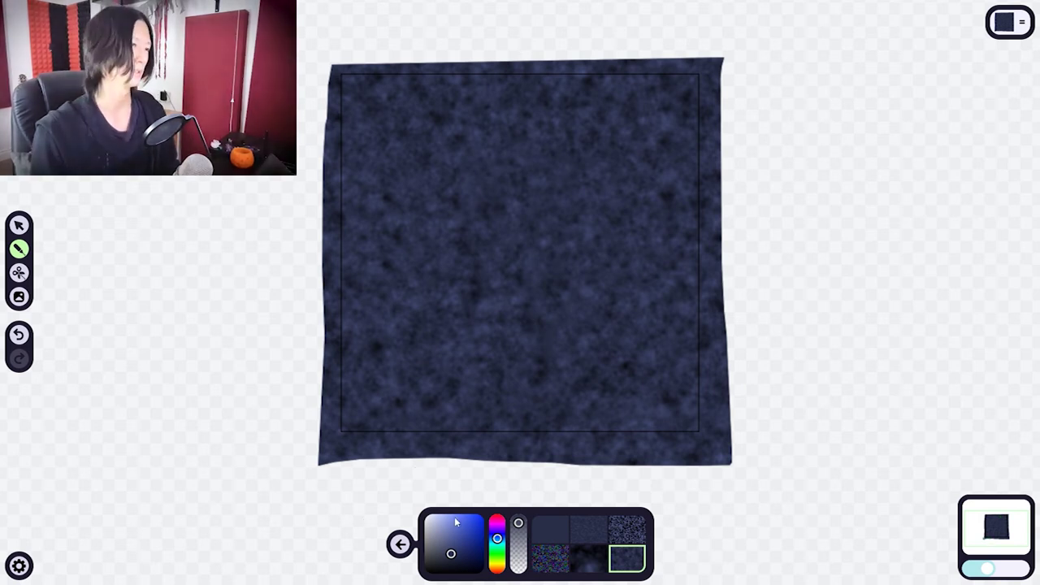
click(432, 531)
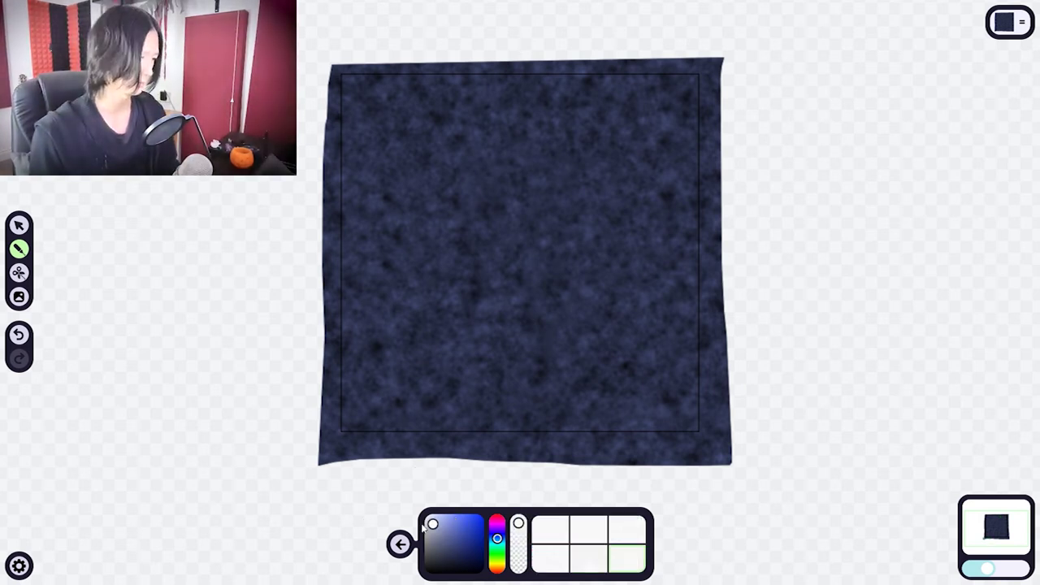
click(589, 529)
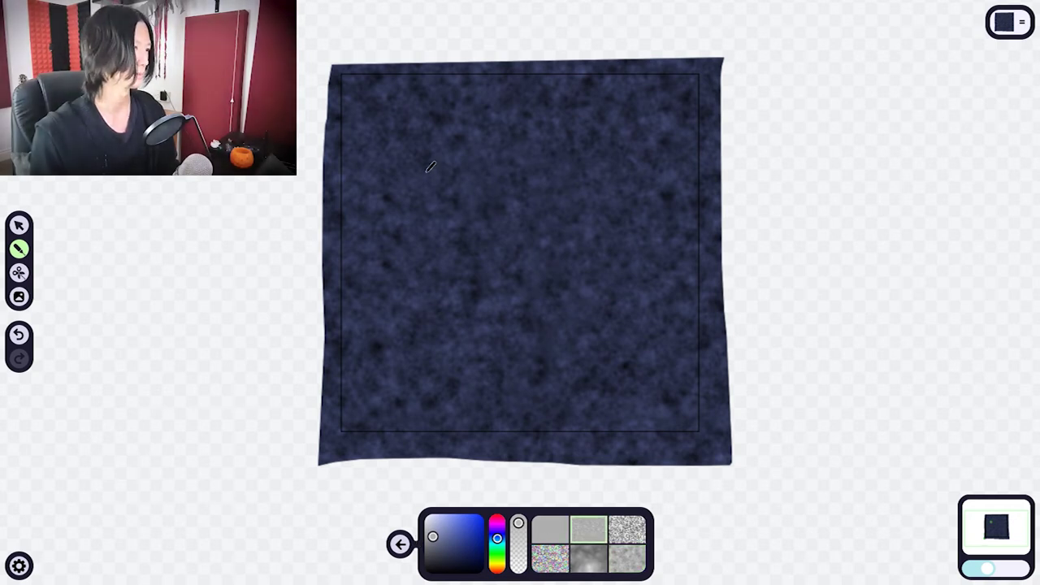
Draw a grey ghost, tilt the lower ghost clockwise, and move the right ghost upward
mouse_move(440, 180)
mouse_down()
mouse_move(409, 161)
mouse_move(398, 192)
mouse_move(368, 329)
mouse_move(394, 301)
mouse_move(400, 317)
mouse_move(412, 303)
mouse_move(436, 302)
mouse_move(446, 321)
mouse_move(436, 173)
mouse_up()
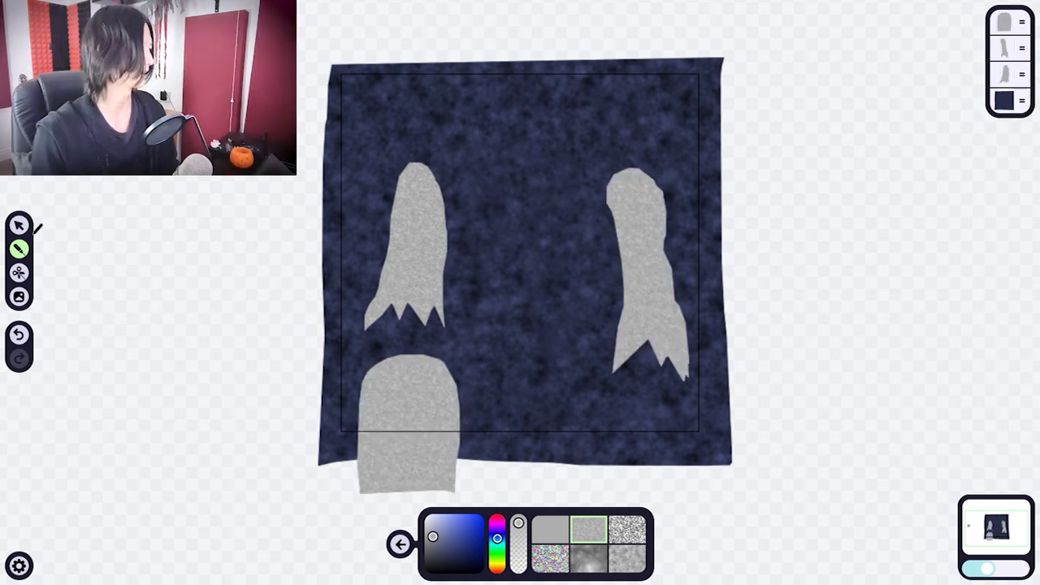
click(20, 225)
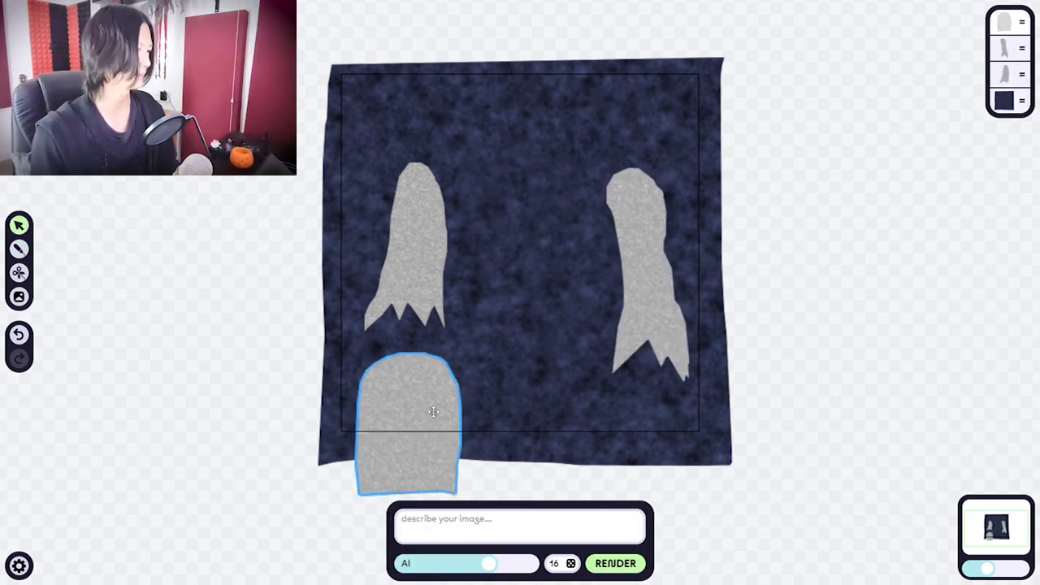
click(443, 402)
drag(408, 328, 431, 329)
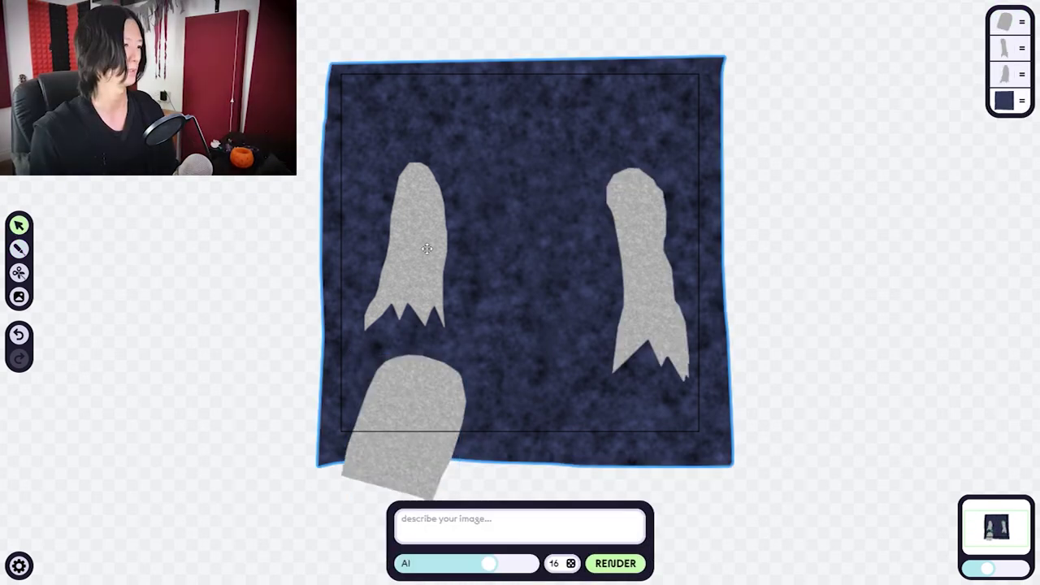
drag(639, 242, 643, 264)
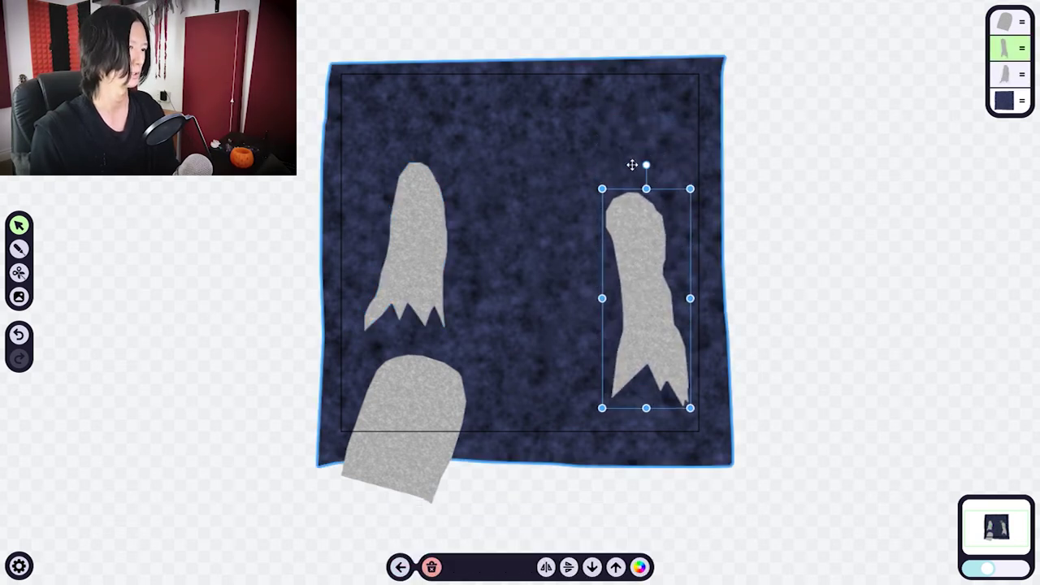
Draw an orange pumpkin blob with coarse noise texture between the ghosts
key(p)
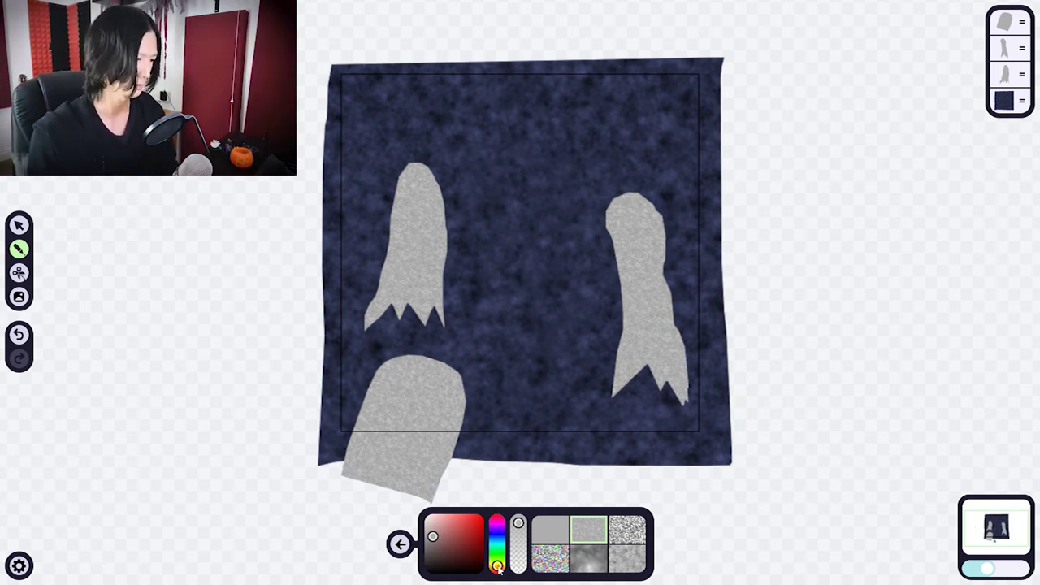
mouse_move(498, 567)
mouse_down()
mouse_move(498, 557)
mouse_move(497, 567)
mouse_up()
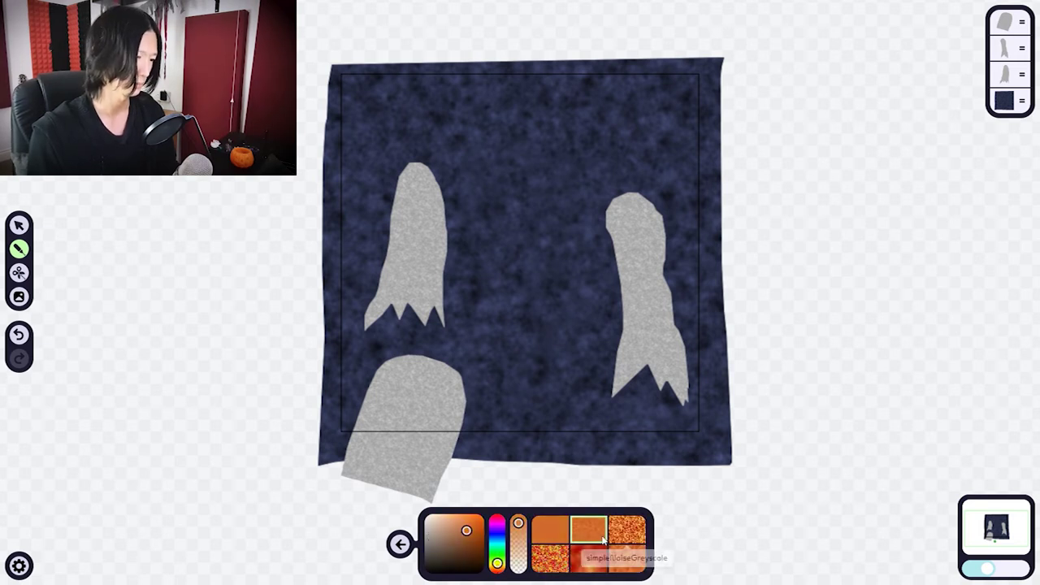
click(628, 532)
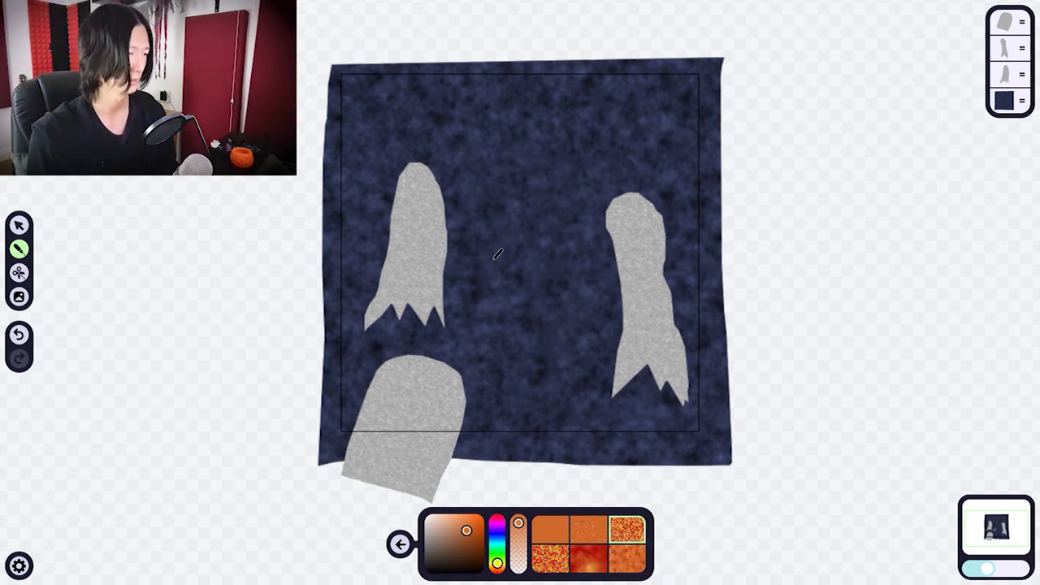
mouse_move(524, 242)
mouse_down()
mouse_move(491, 266)
mouse_move(571, 325)
mouse_up()
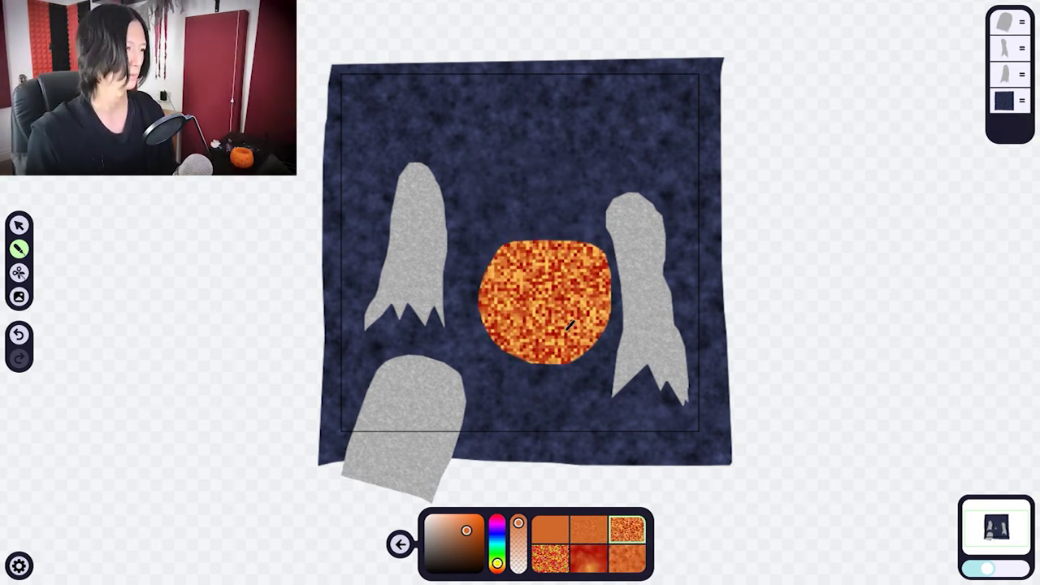
Stroke a glowing right eye and a wide mouth onto the pumpkin in lighter orange
mouse_move(528, 283)
mouse_down()
mouse_move(498, 282)
mouse_move(518, 286)
mouse_up()
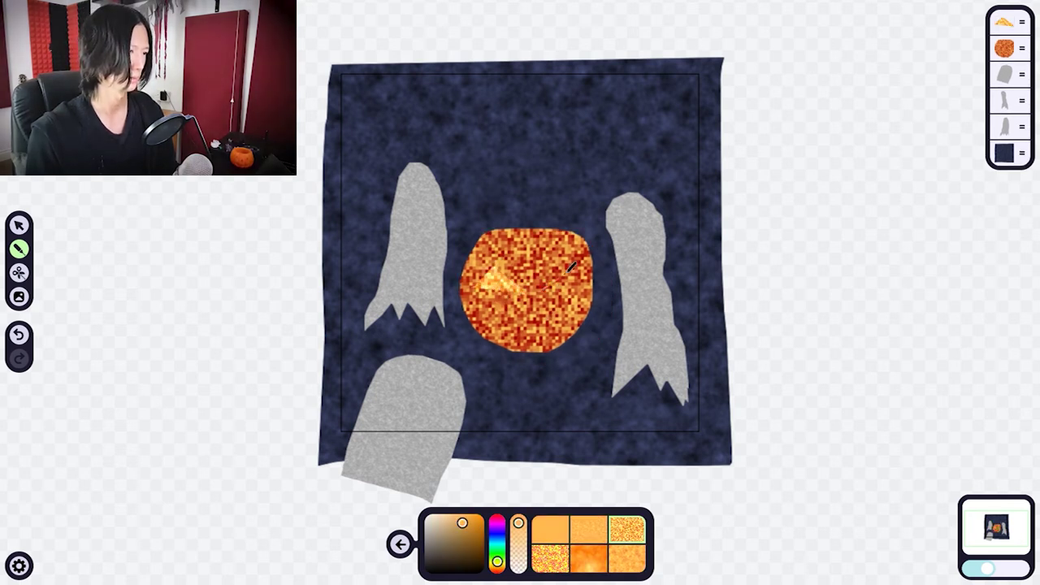
drag(582, 276, 559, 306)
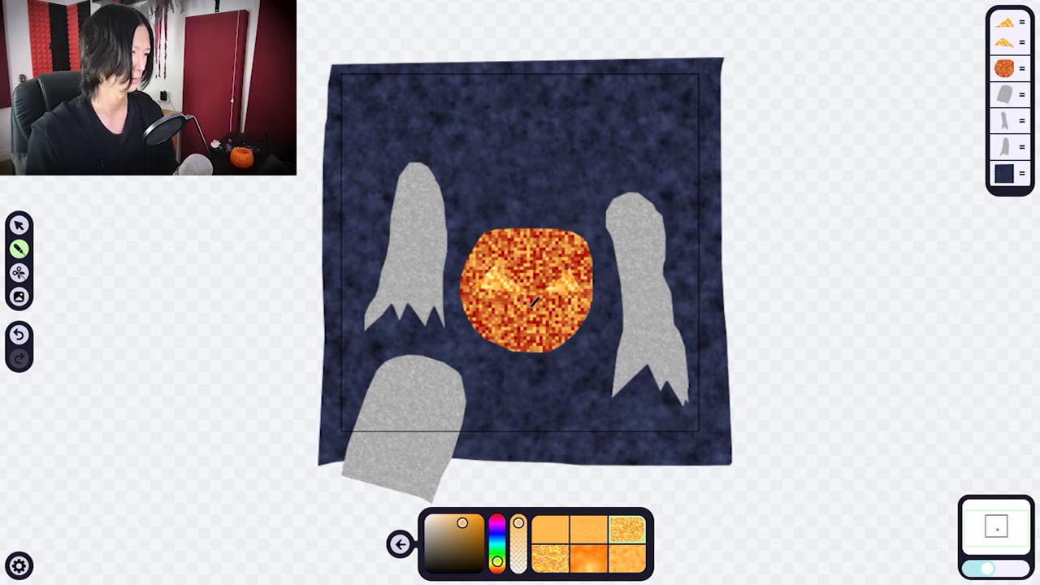
mouse_move(491, 322)
mouse_down()
mouse_move(520, 327)
mouse_move(587, 299)
mouse_move(579, 304)
mouse_up()
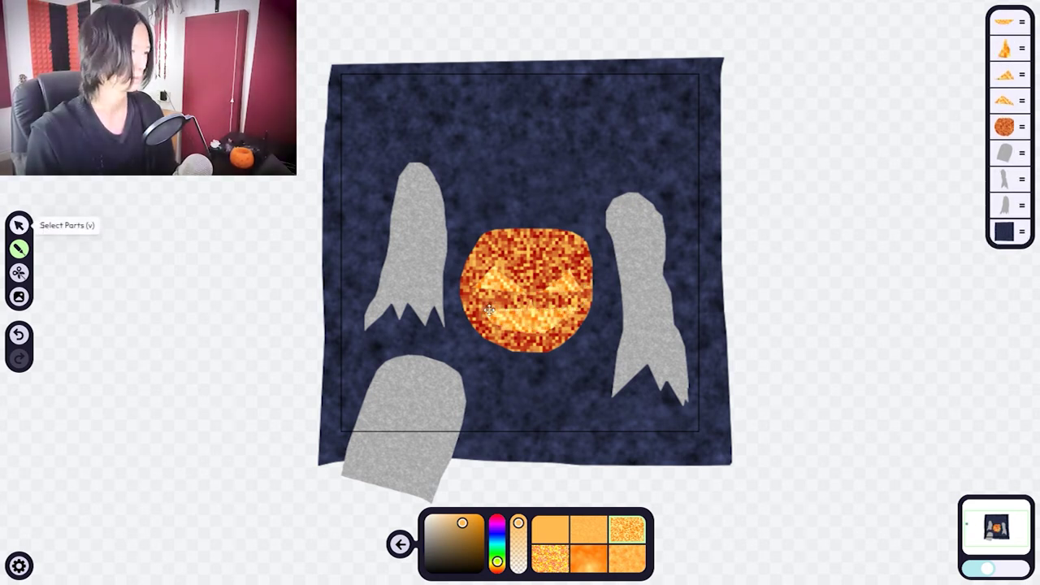
Select the pumpkin's mouth stroke and adjust its height
click(20, 226)
click(544, 333)
click(545, 333)
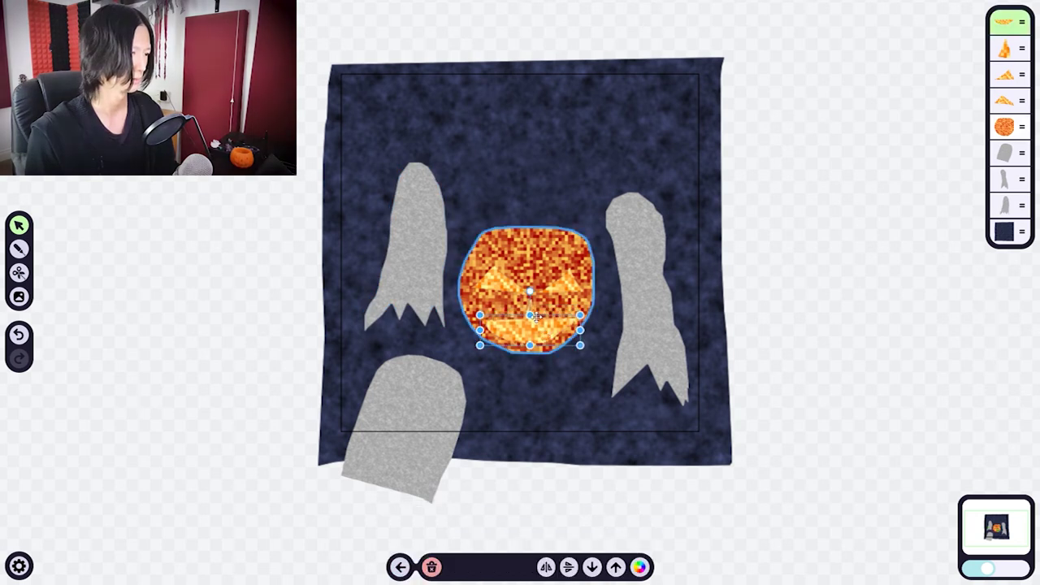
click(545, 330)
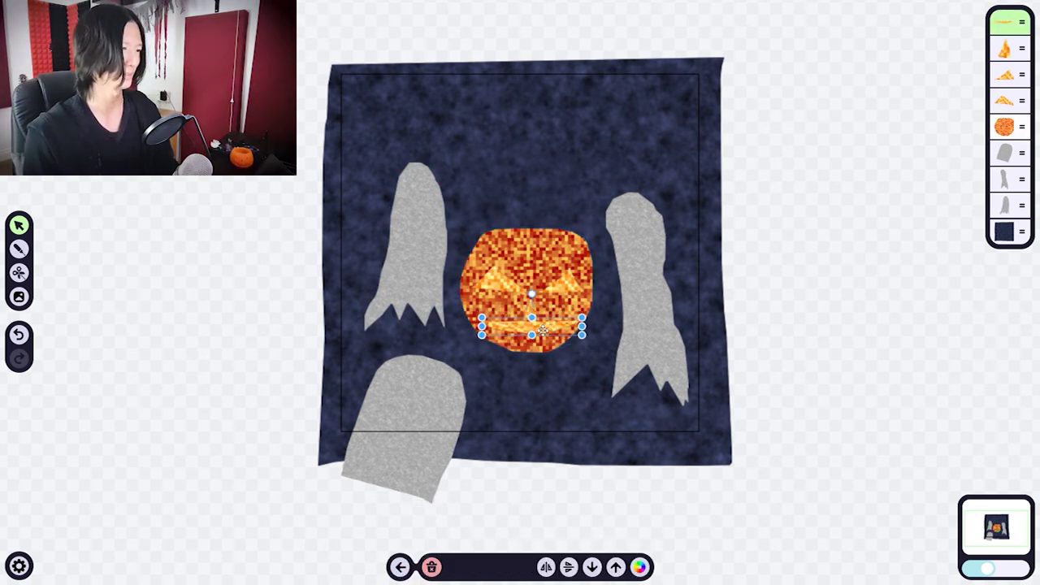
click(455, 329)
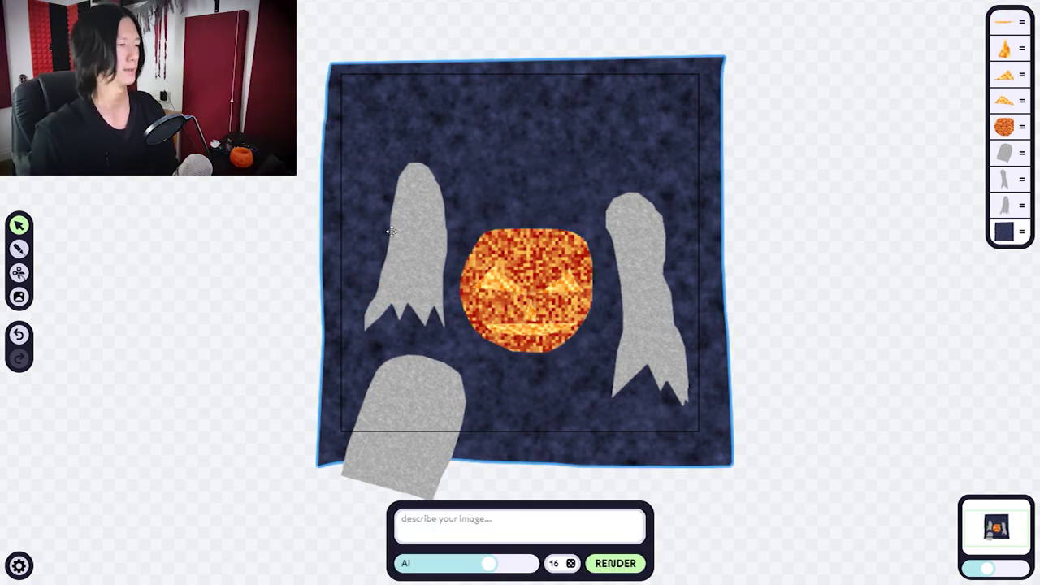
click(20, 251)
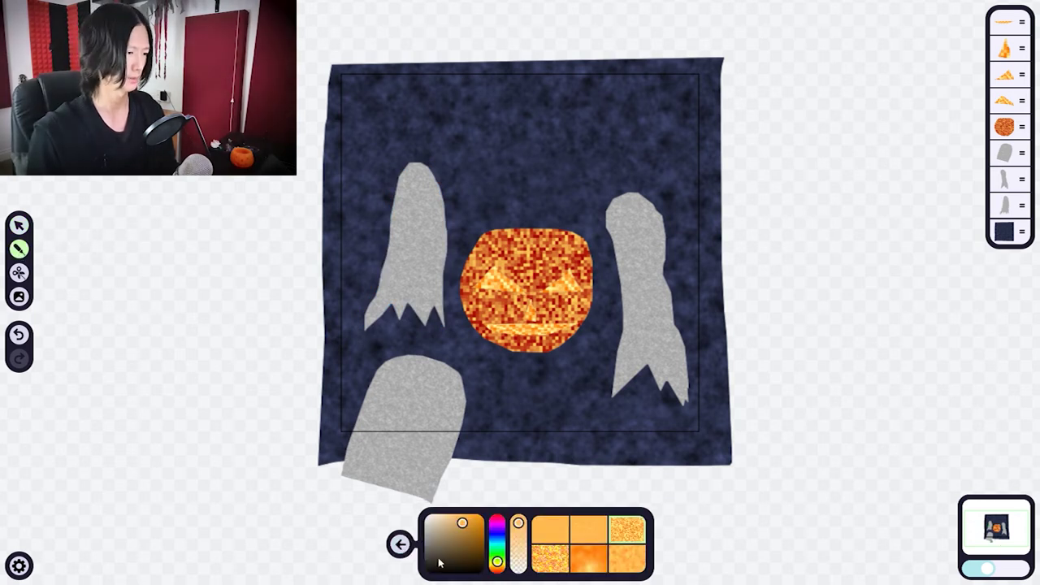
Draw black eyes on the left, right and bottom-left ghosts
drag(439, 560, 429, 567)
mouse_move(414, 192)
mouse_down()
mouse_move(407, 219)
mouse_move(418, 213)
mouse_move(413, 196)
mouse_move(431, 226)
mouse_up()
mouse_move(624, 254)
mouse_down()
mouse_move(628, 229)
mouse_move(651, 257)
mouse_up()
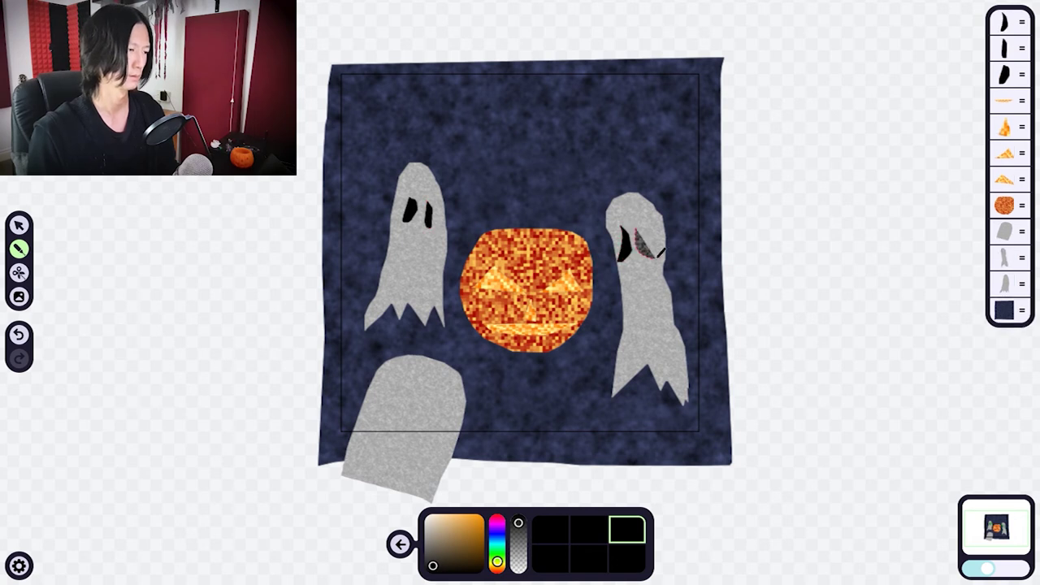
mouse_move(405, 387)
mouse_down()
mouse_move(384, 426)
mouse_move(410, 392)
mouse_move(427, 444)
mouse_up()
Move the bottom-left ghost up and left, and raise the left ghost higher
key(v)
drag(476, 398, 455, 352)
click(424, 218)
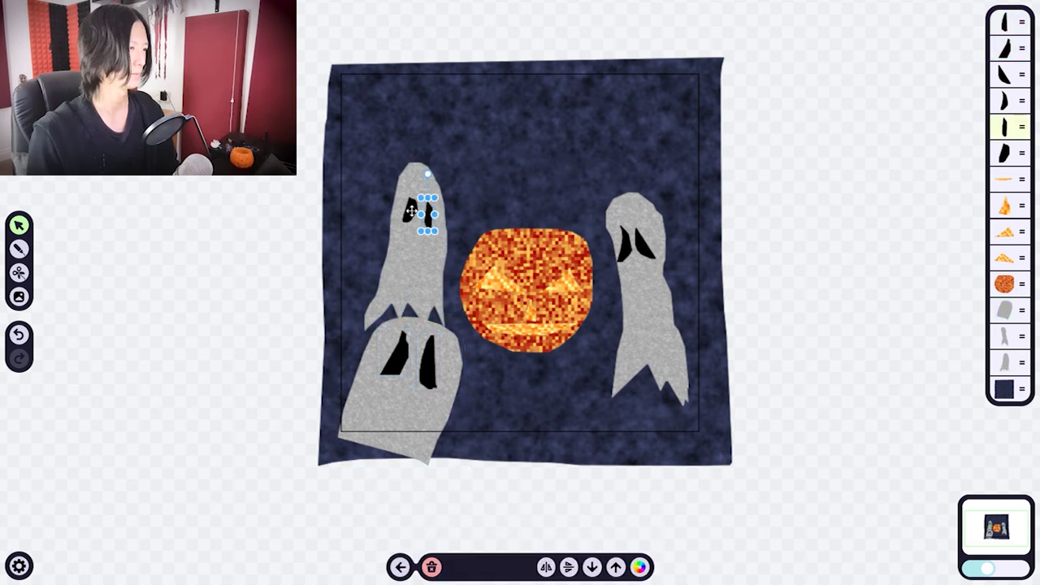
click(418, 210)
click(414, 264)
drag(413, 265, 410, 213)
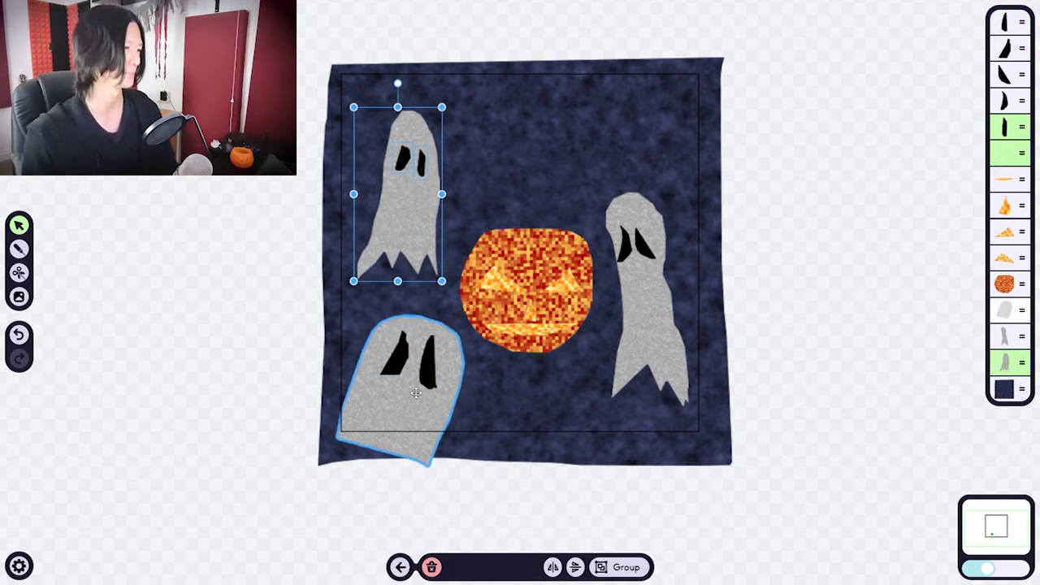
click(279, 387)
Draw a black smiling mouth on the bottom-left ghost
click(19, 249)
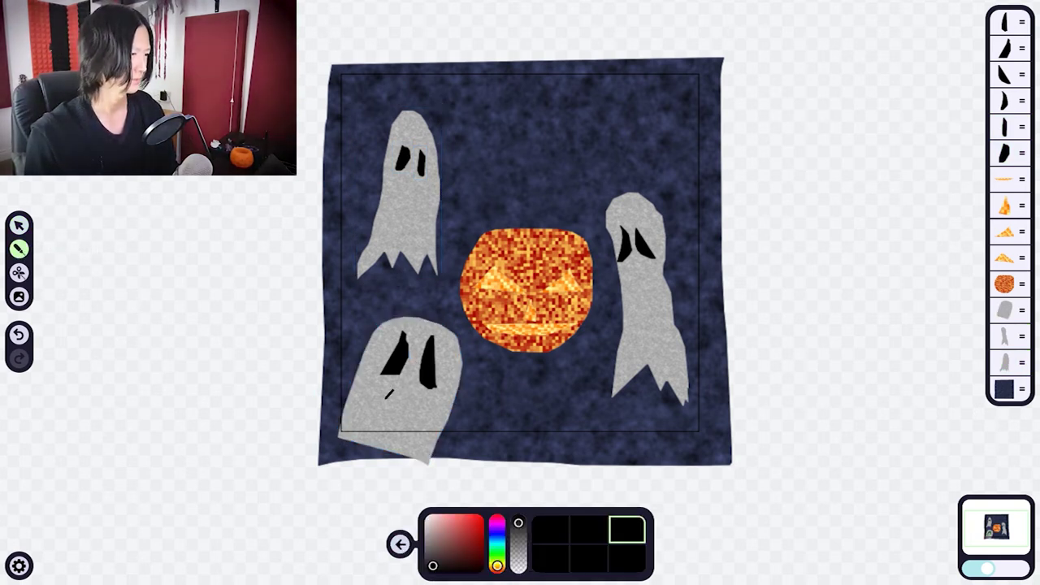
mouse_move(388, 398)
mouse_down()
mouse_move(419, 401)
mouse_move(389, 398)
mouse_up()
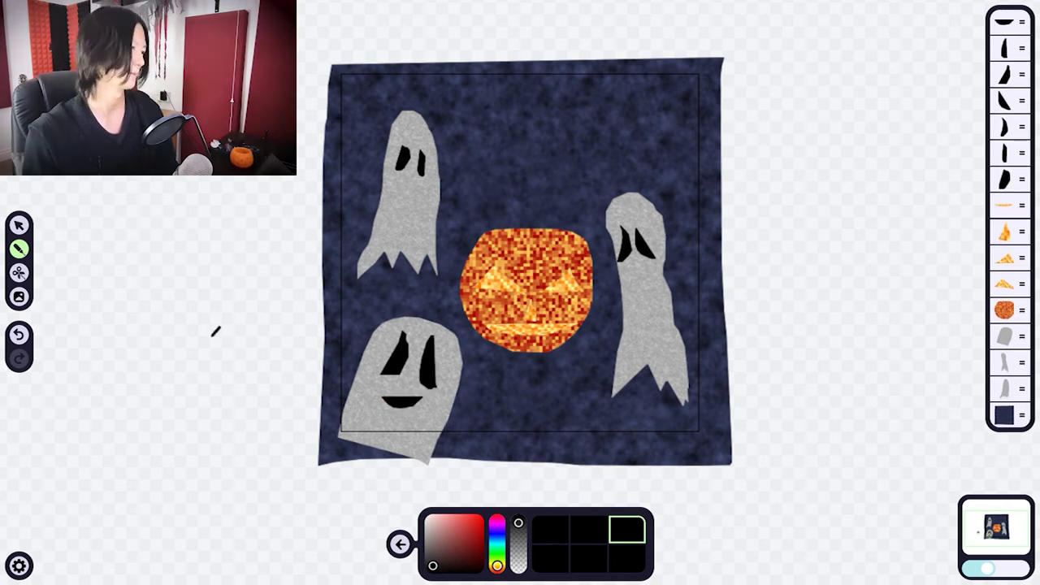
click(18, 225)
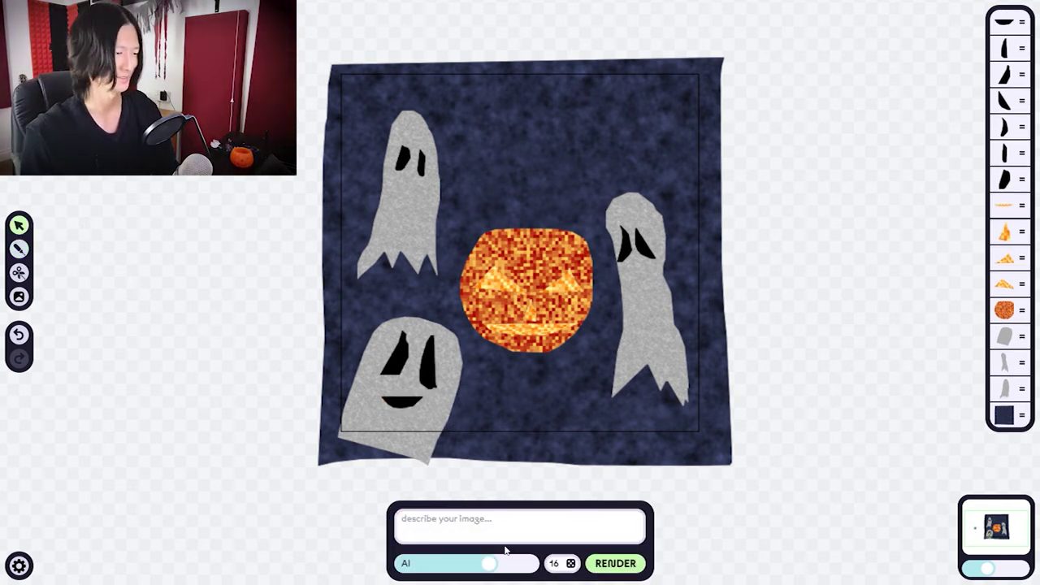
Enter the prompt 'three ghosts floating around a glowing pumpkin in the woods at night' and submit it
click(402, 518)
text(three ghosts floating aroun)
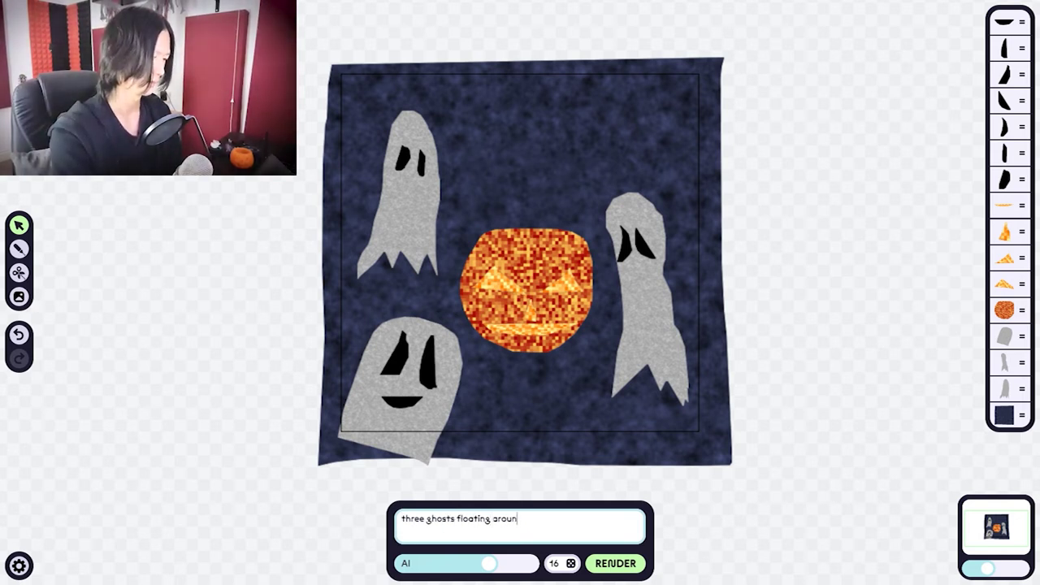
text(d a )
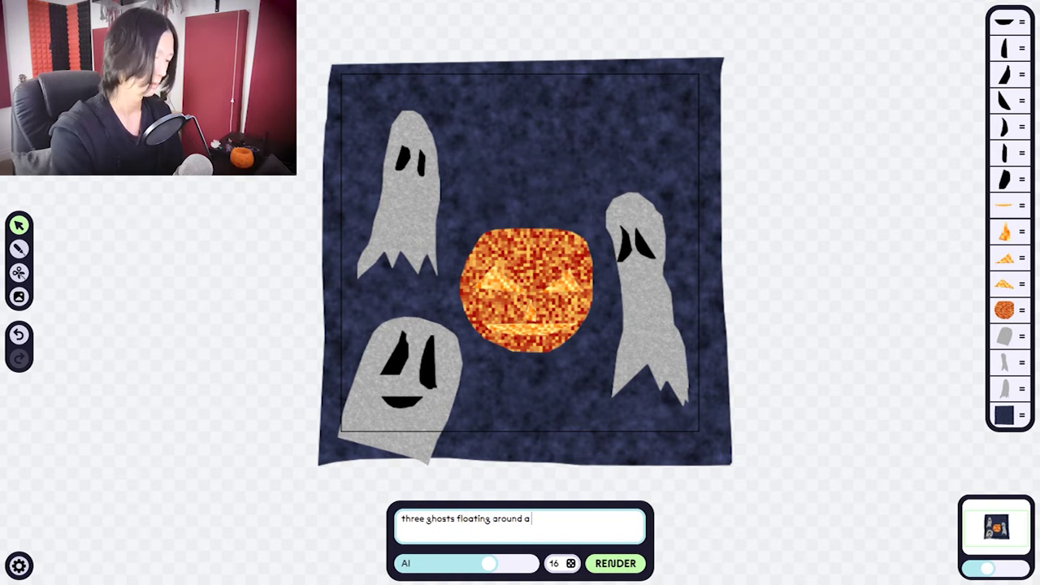
text(glowing pumpkin)
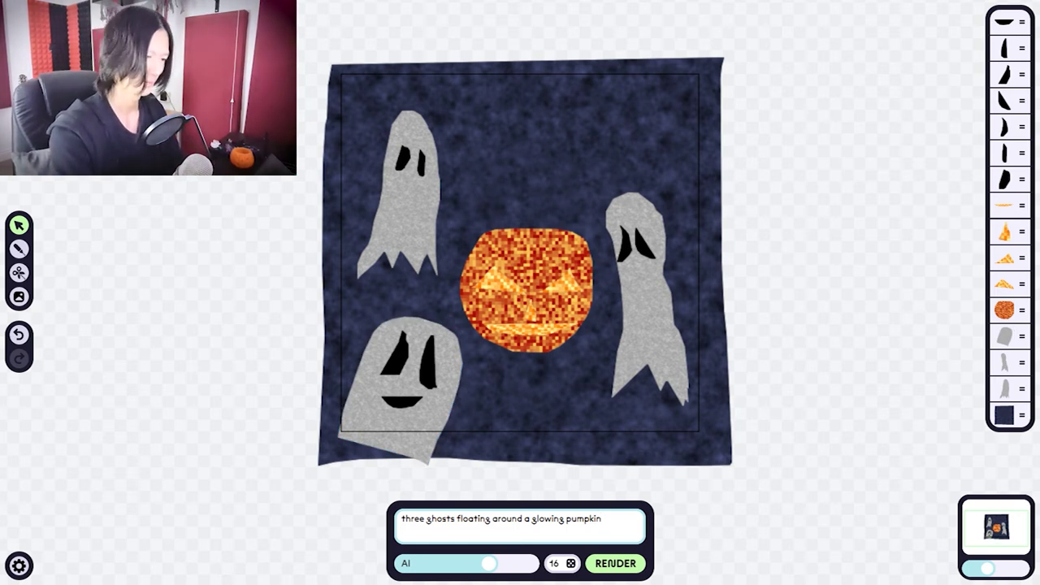
text( in the)
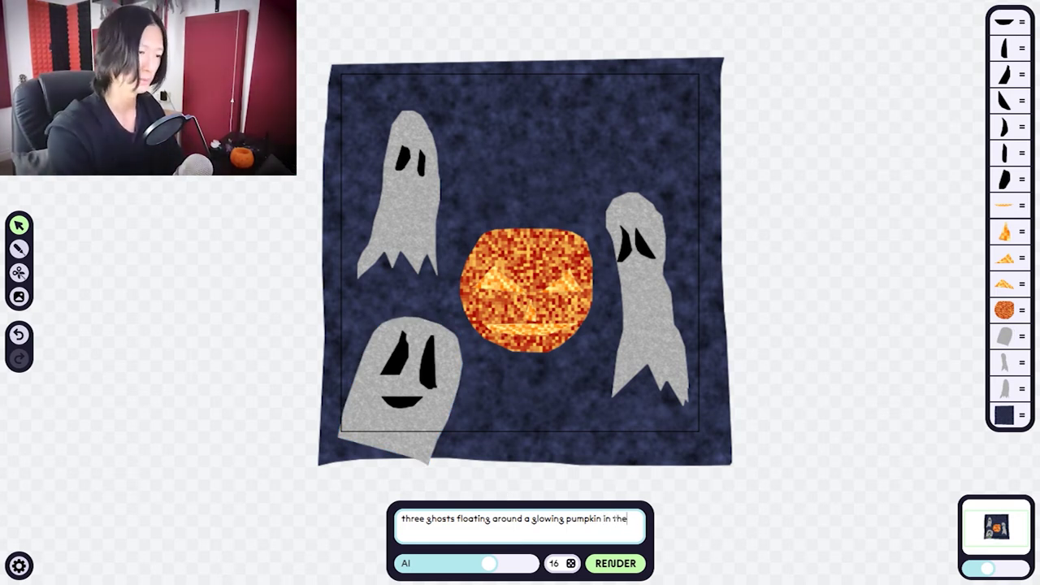
text( woods at nigh)
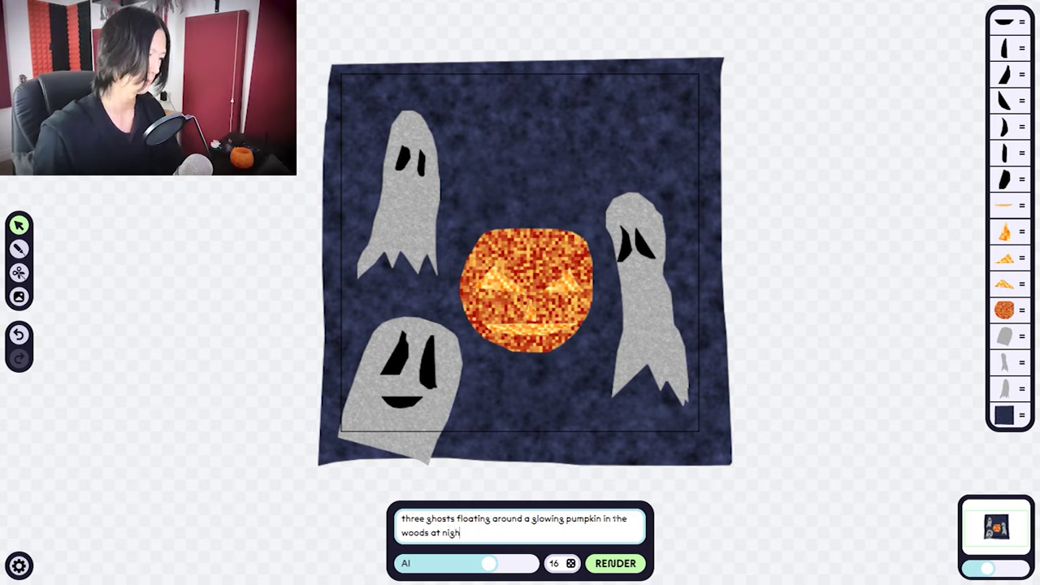
text(t)
key(Return)
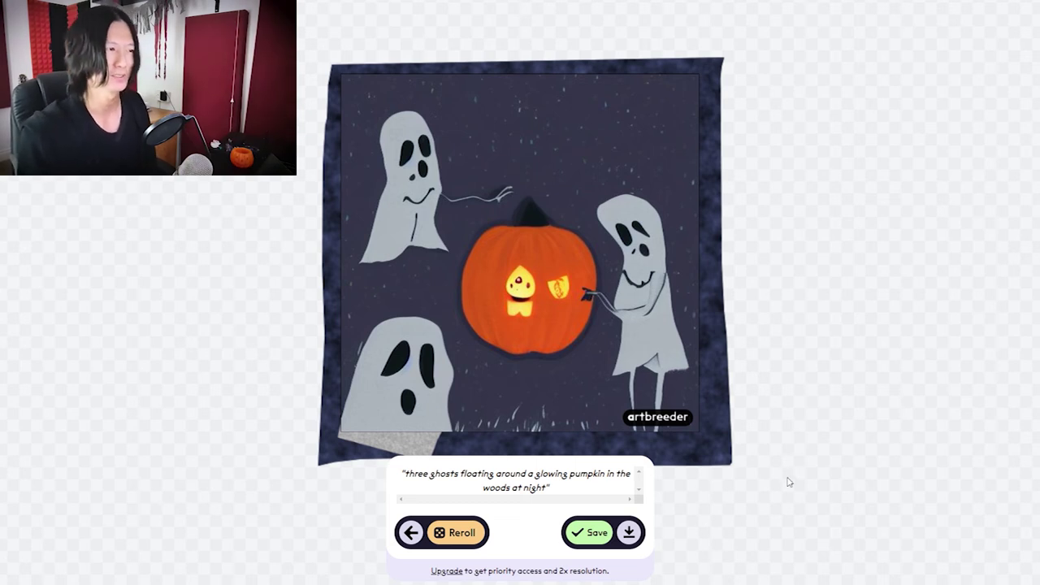
Save the cartoon-style render of the ghosts and glowing pumpkin
click(579, 536)
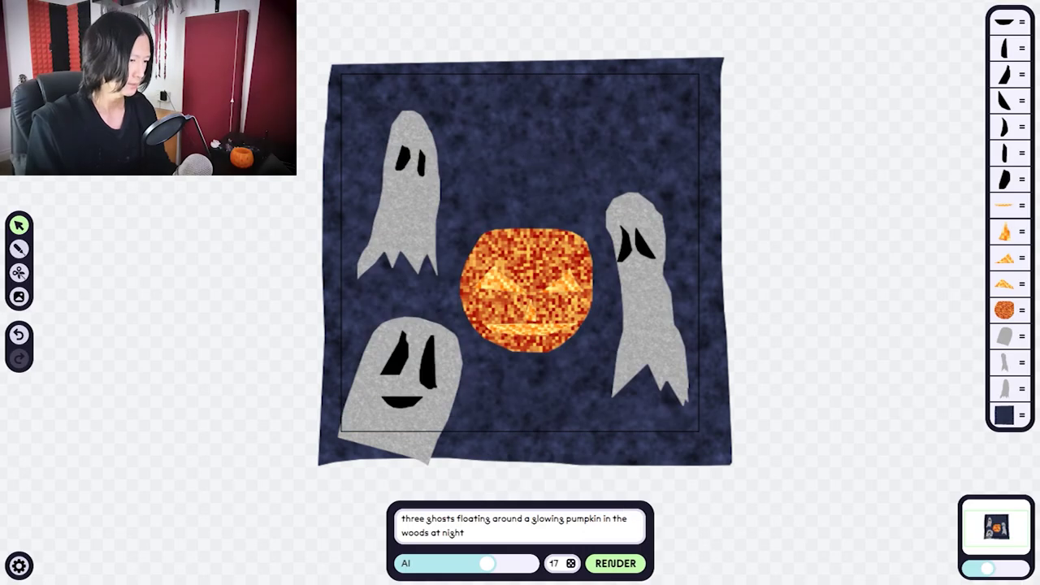
Raise the AI intensity slightly, re-render, and save the photoreal jack-o'-lantern in misty night woods
drag(486, 565, 529, 569)
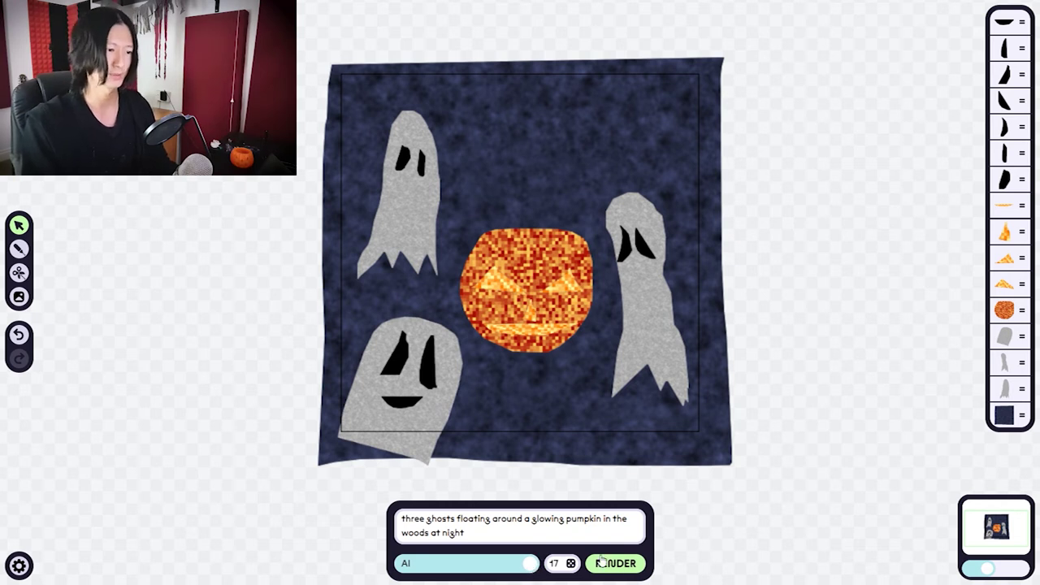
click(628, 572)
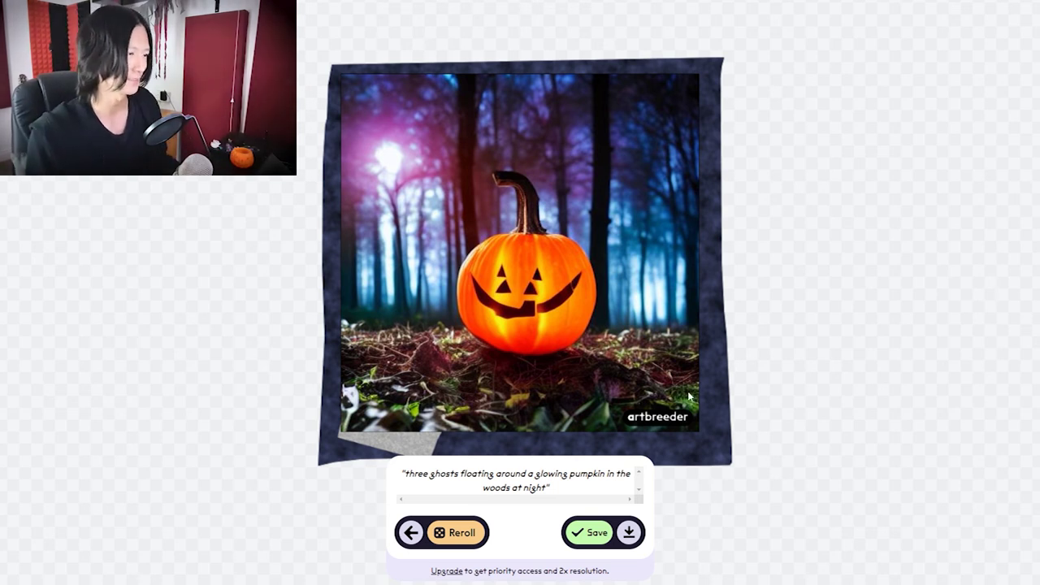
click(590, 534)
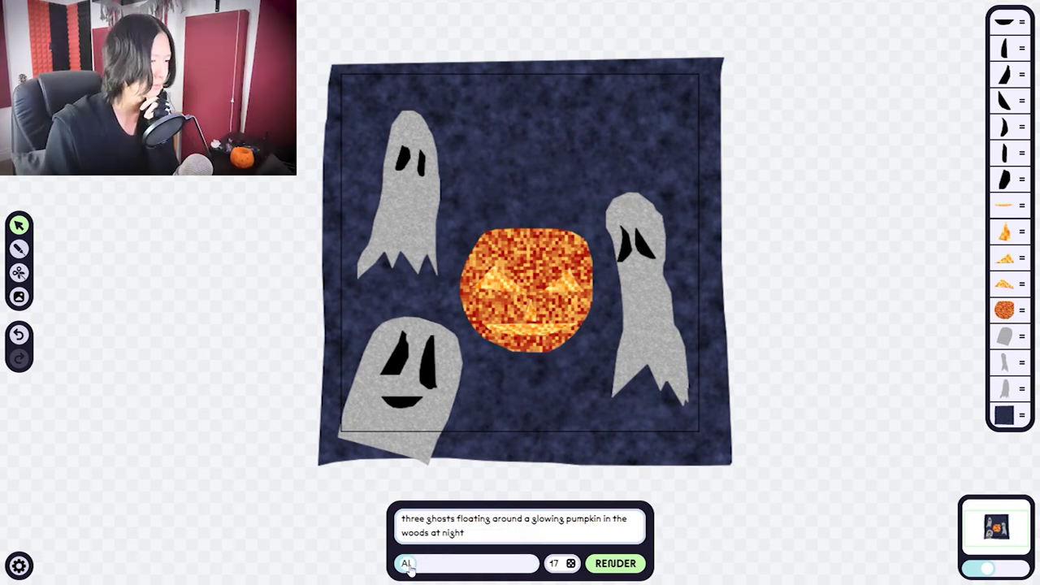
Re-render the ghosts-and-pumpkin collage at lower AI intensity, queued at position #10
click(617, 564)
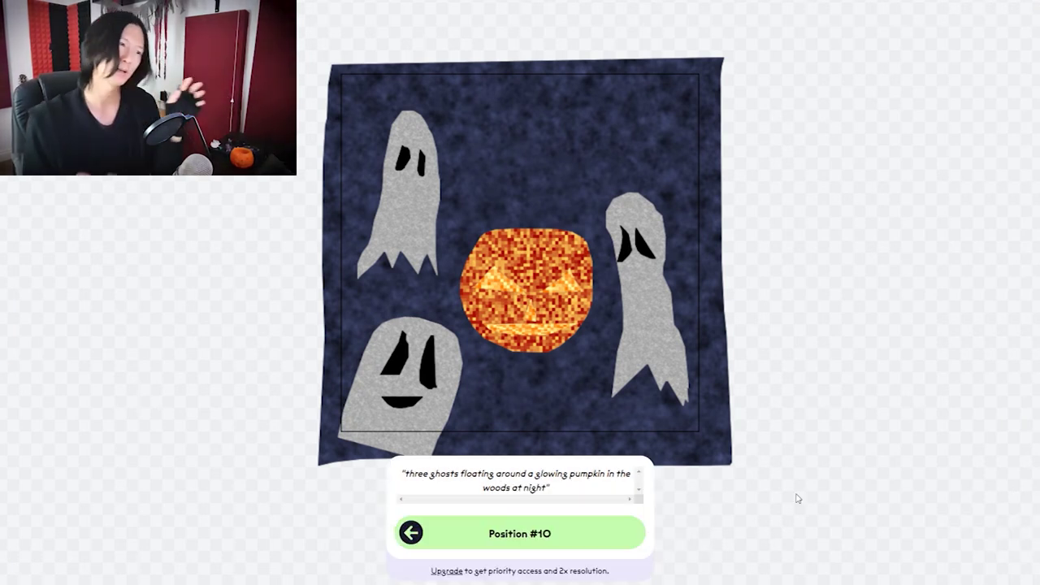